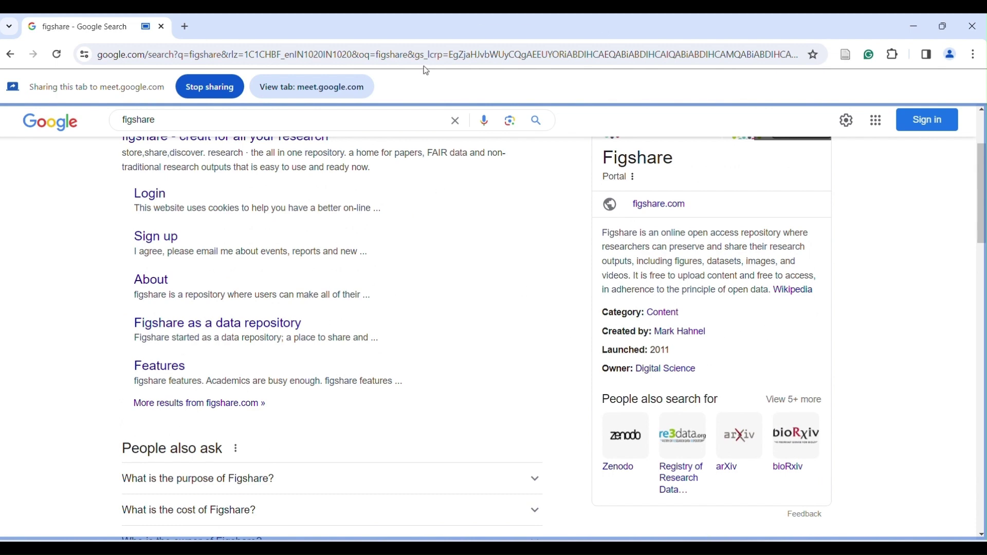
# - Open the 'figshare - credit for all your research' link from the Google results
pyautogui.scroll(3, 232, 268)
pyautogui.click(232, 267)
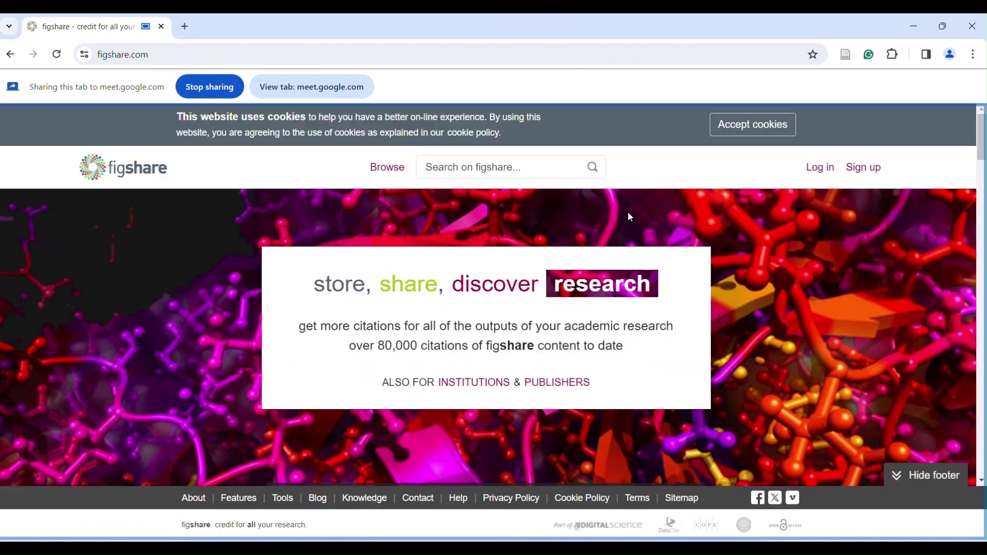
# - Accept cookies, open the sign-up form, and enter the user's first and last name
pyautogui.click(763, 125)
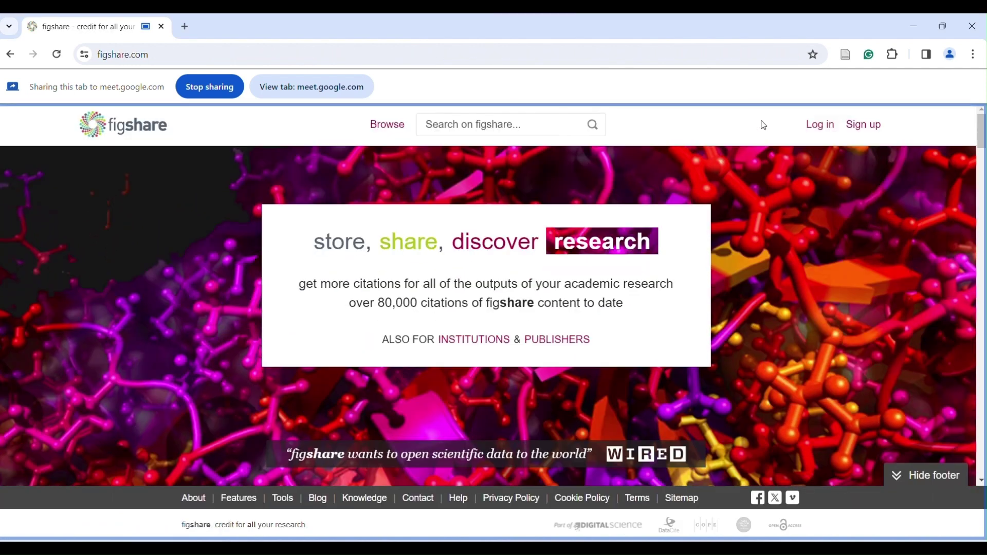
pyautogui.click(862, 125)
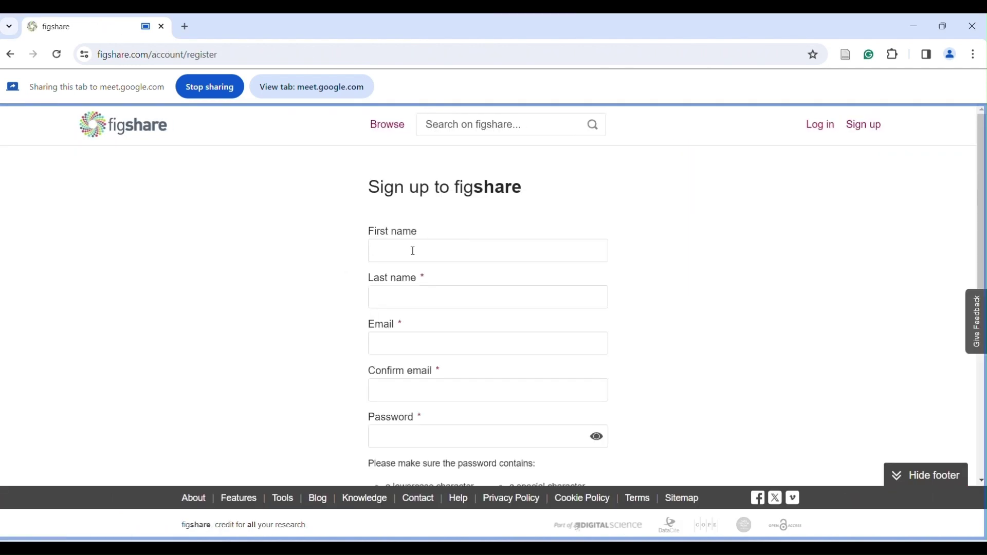
pyautogui.click(413, 250)
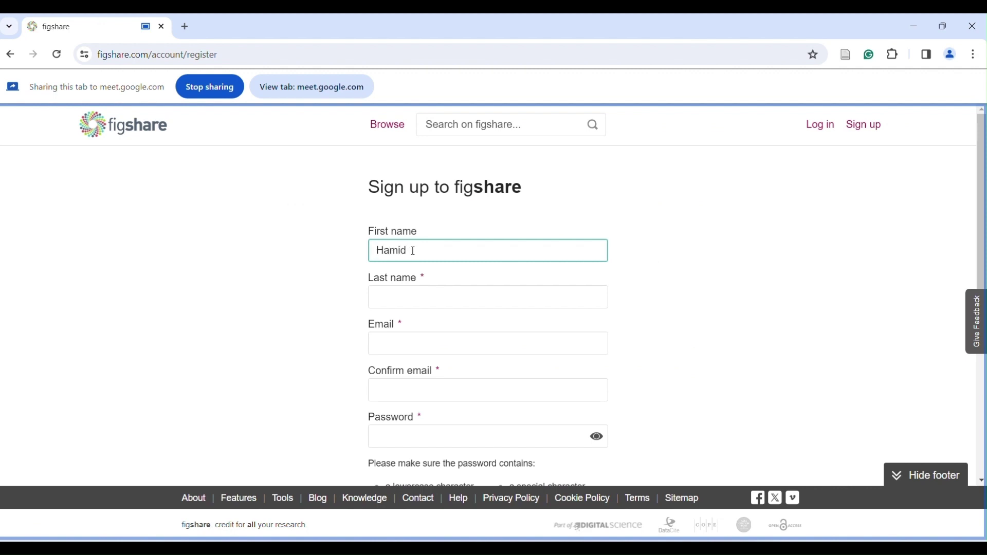
pyautogui.click(396, 294)
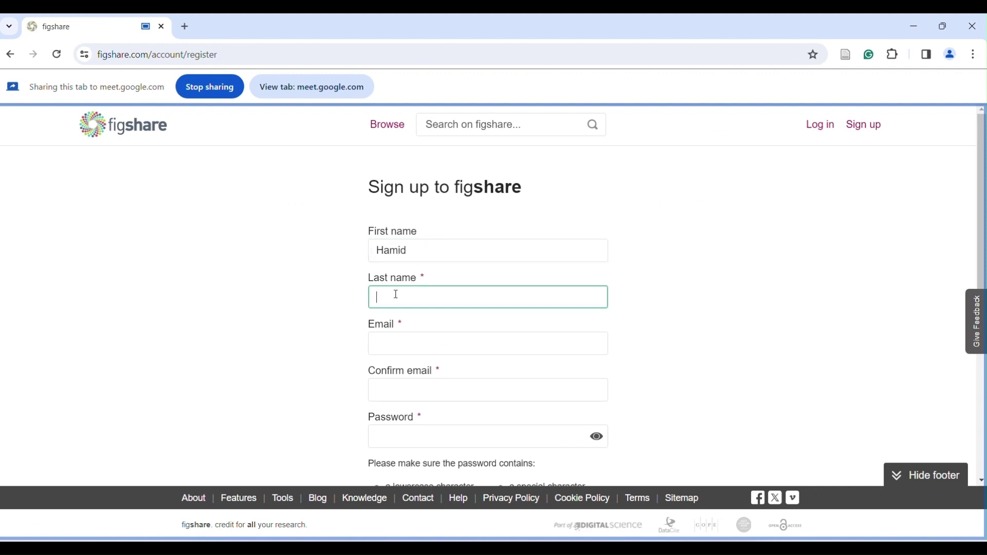
# - Enter the email address, paste it into the confirm field, and set the account password
pyautogui.click(462, 344)
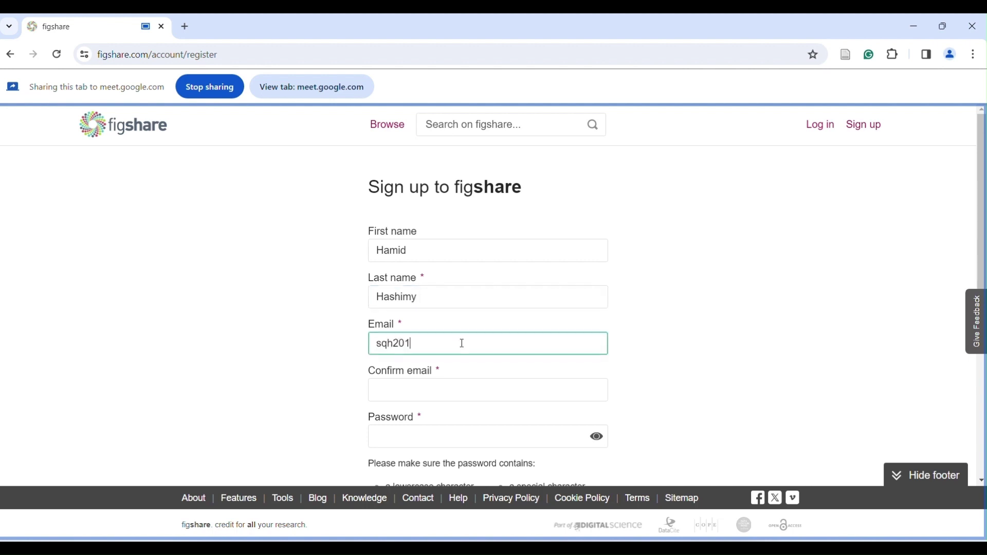
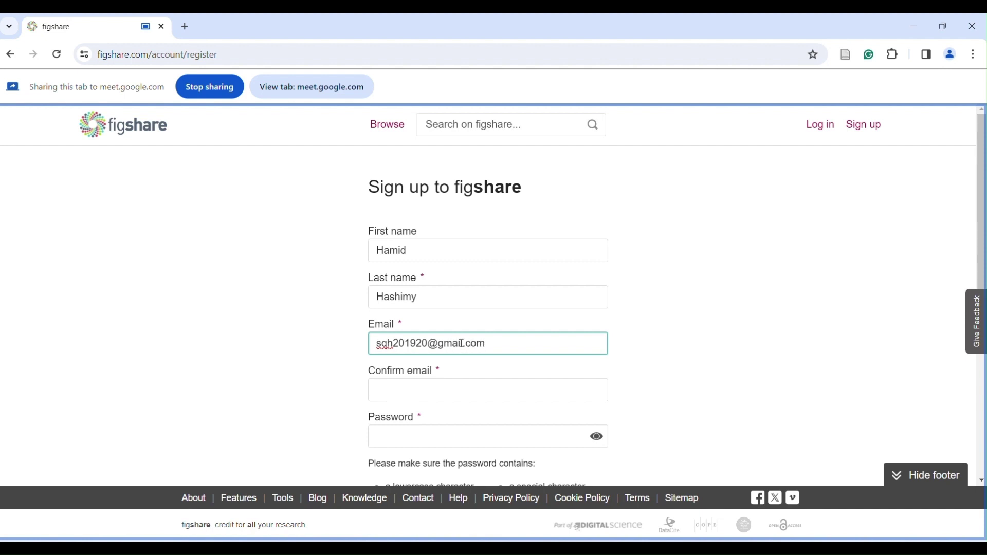
pyautogui.hotkey('ctrl', 'a')
pyautogui.hotkey('ctrl', 'c')
pyautogui.click(419, 389)
pyautogui.hotkey('ctrl', 'v')
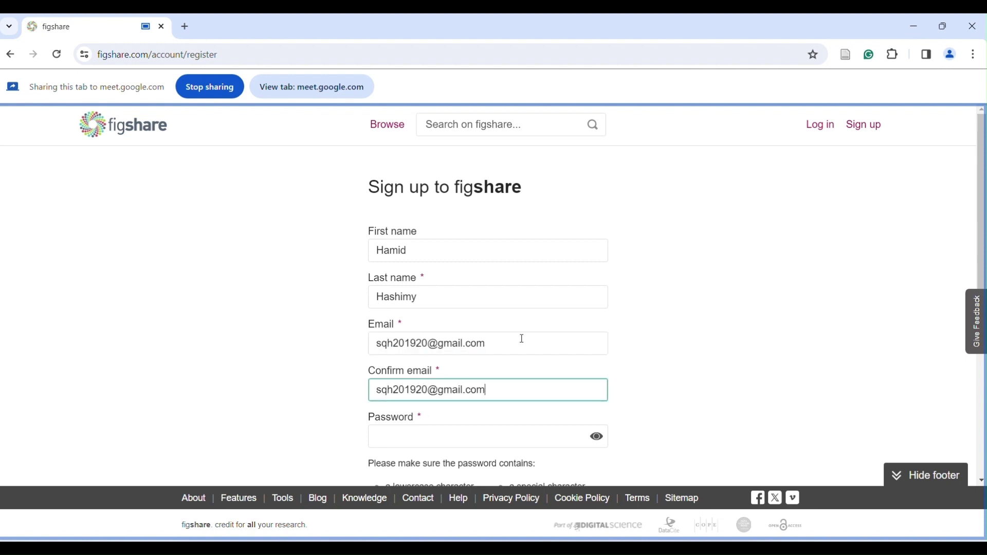
pyautogui.scroll(-1, 471, 370)
pyautogui.click(471, 370)
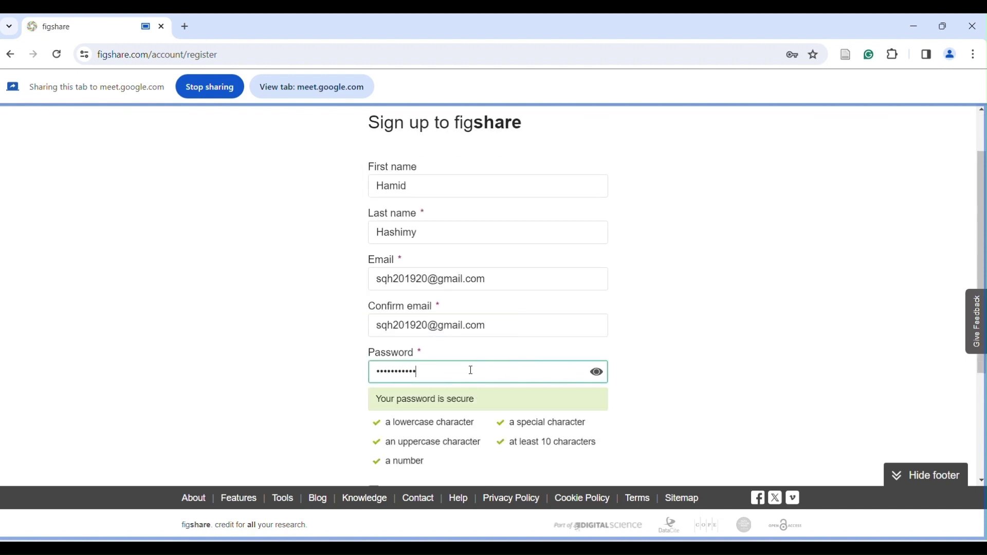
pyautogui.scroll(-3, 471, 370)
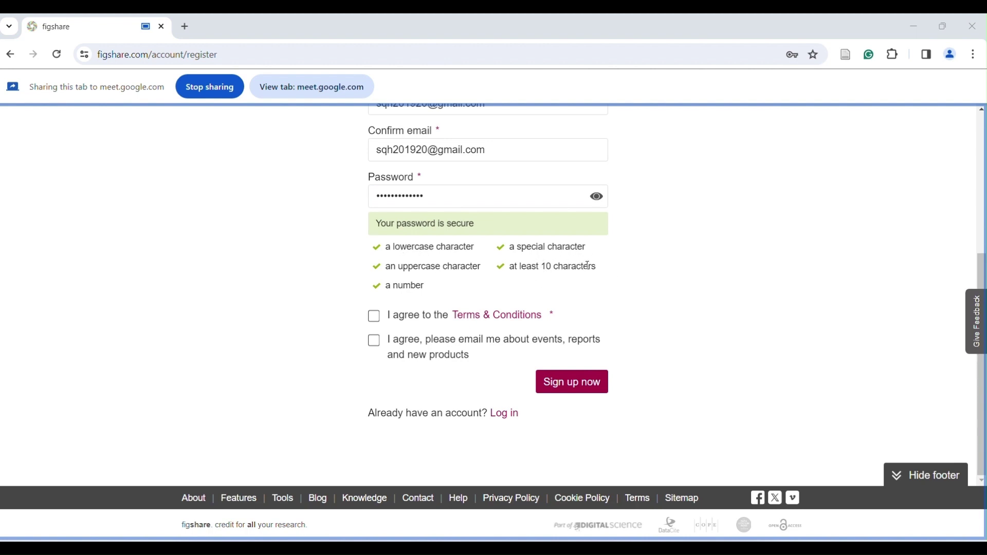
# - Tick the Terms & Conditions and email opt-in boxes, submit, then clear the already-used email
pyautogui.click(373, 316)
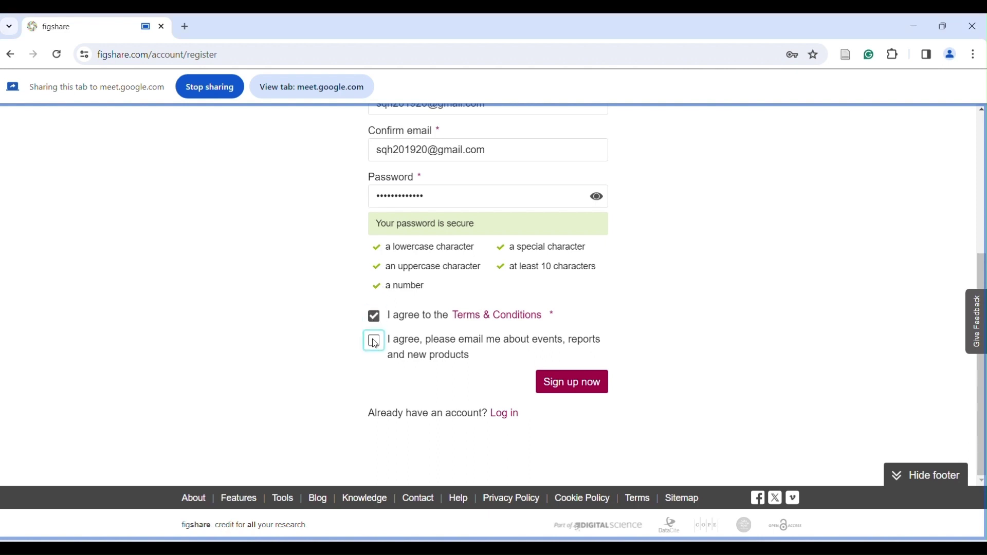
pyautogui.click(374, 340)
pyautogui.click(584, 381)
pyautogui.scroll(3, 636, 324)
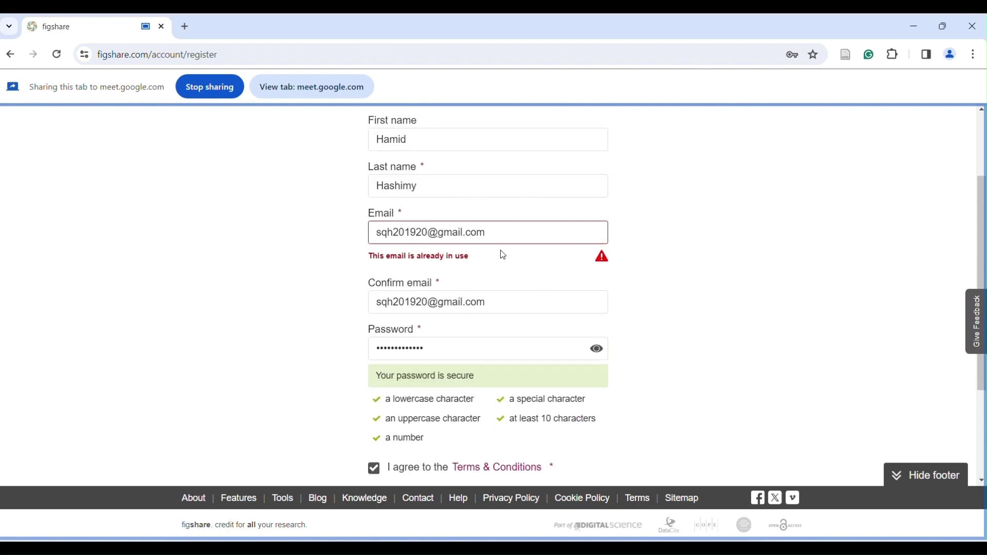
pyautogui.moveTo(500, 232); pyautogui.dragTo(376, 238)
pyautogui.press('BackSpace')
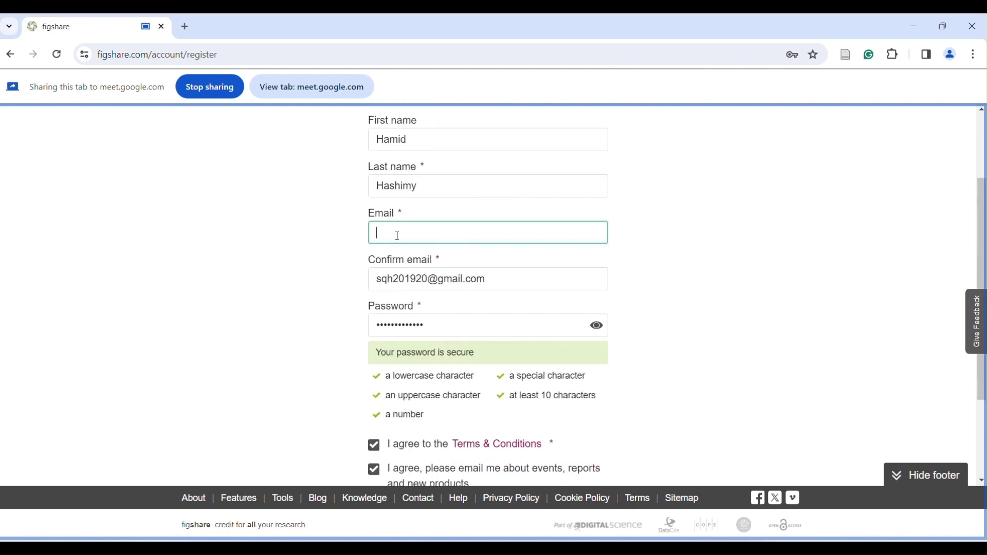
pyautogui.scroll(-3, 398, 236)
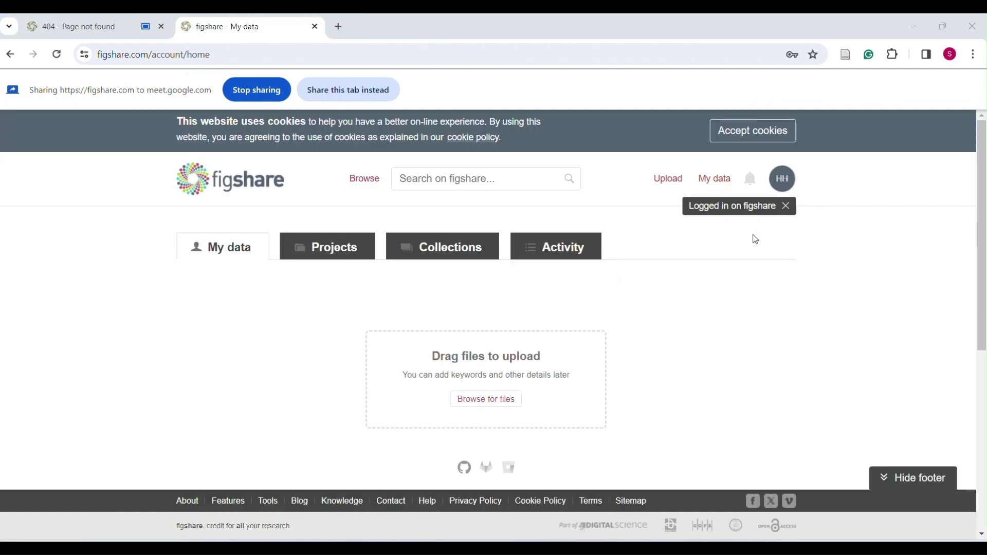
# - Dismiss the logged-in notice, accept cookies, and go to the Edit profile page
pyautogui.click(785, 205)
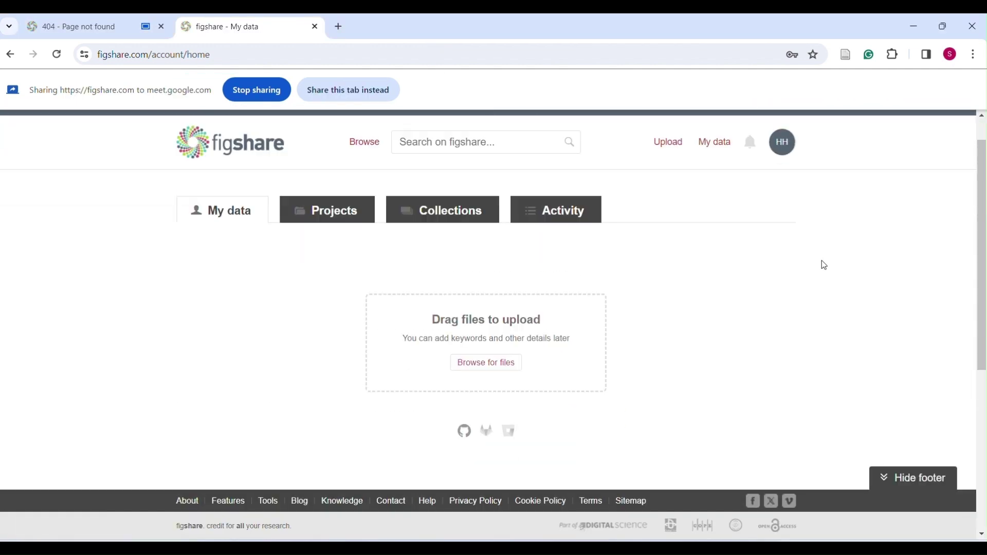
pyautogui.scroll(-5, 451, 306)
pyautogui.scroll(5, 451, 305)
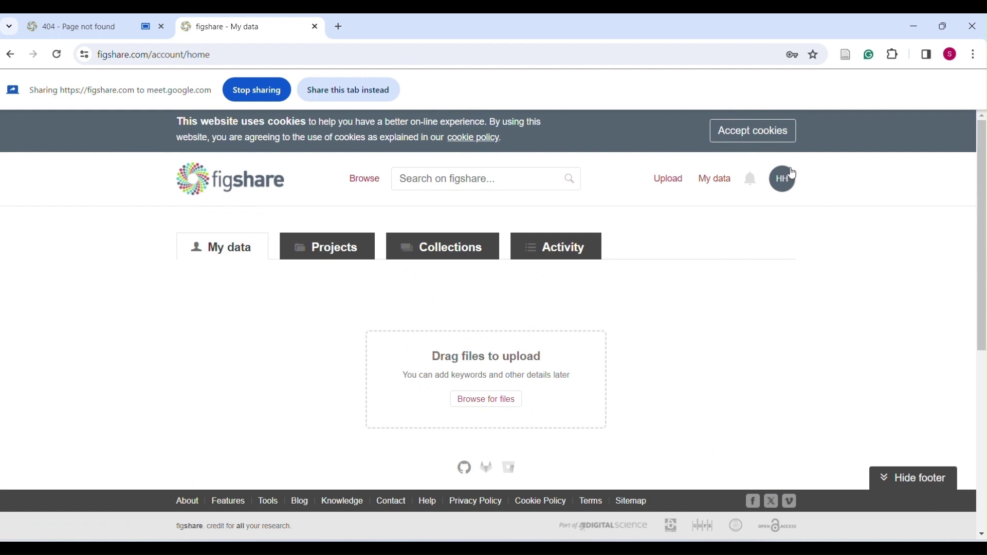
pyautogui.click(760, 141)
pyautogui.click(782, 137)
pyautogui.click(720, 165)
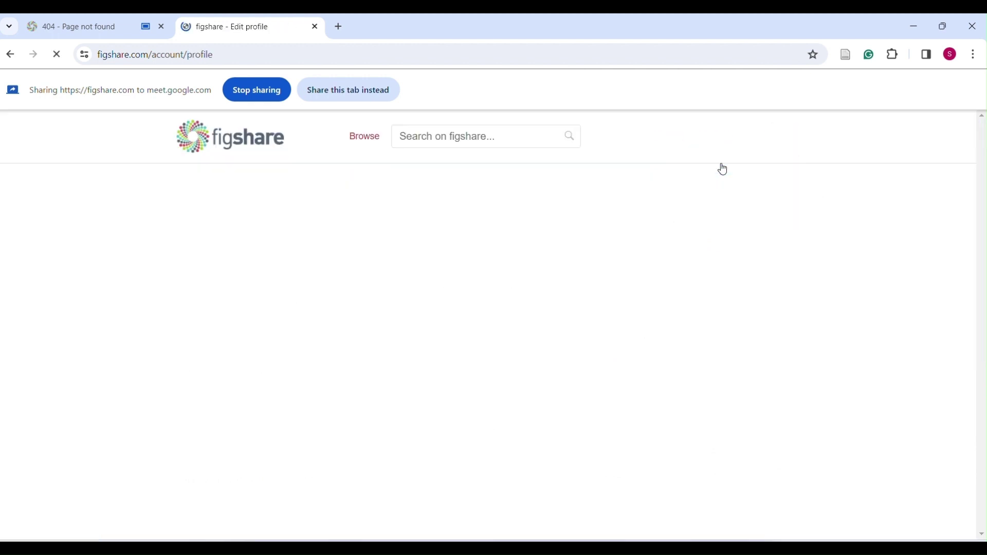
pyautogui.scroll(-1, 380, 267)
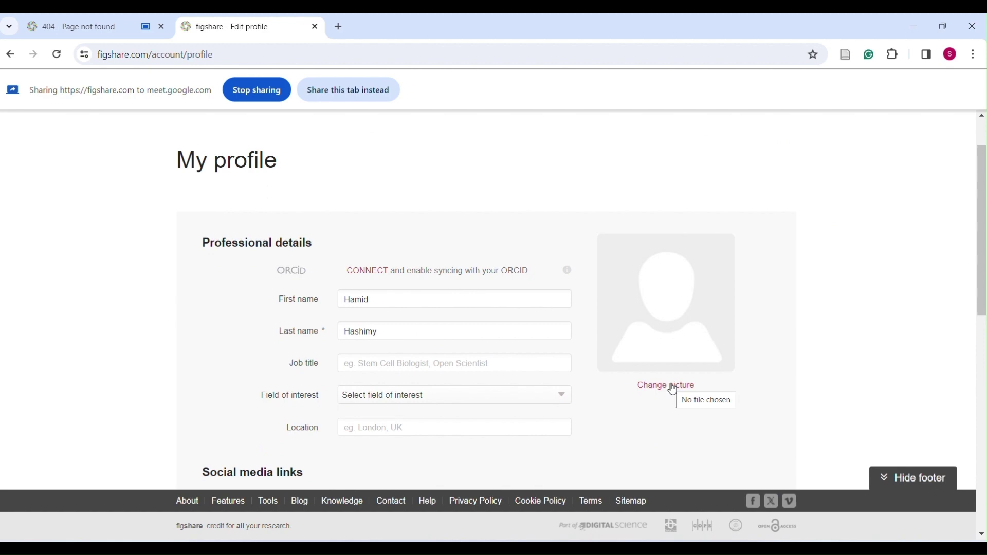
# - Upload a new profile picture chosen from the Desktop folder
pyautogui.click(692, 399)
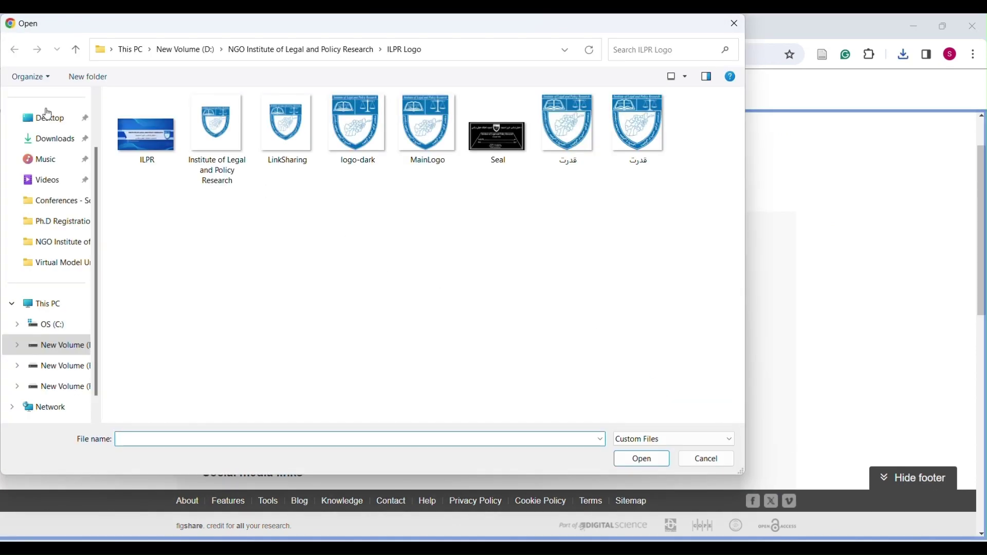
pyautogui.click(47, 117)
pyautogui.scroll(-4, 422, 257)
pyautogui.click(488, 350)
pyautogui.click(642, 459)
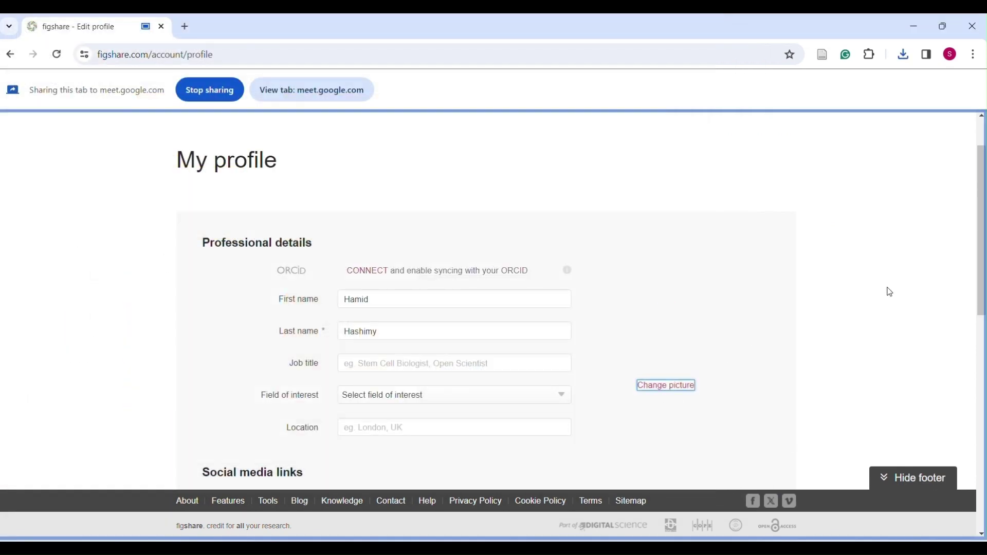
pyautogui.scroll(-4, 702, 304)
pyautogui.scroll(1, 708, 297)
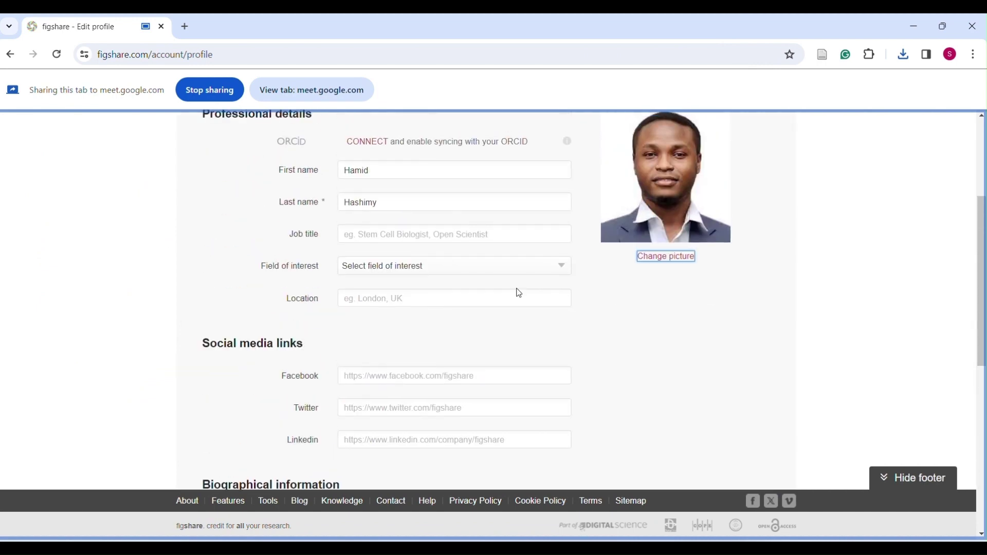
pyautogui.click(411, 299)
pyautogui.scroll(1, 421, 221)
# - Enter the job title Professor of Law and delete text mistakenly typed into Location
pyautogui.click(401, 300)
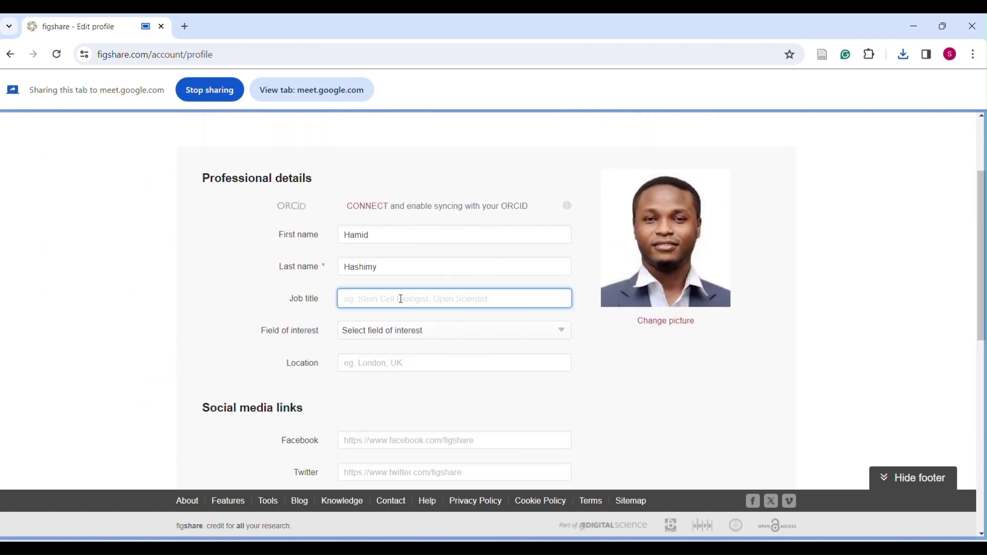
pyautogui.write('Professor of Law')
pyautogui.click(414, 329)
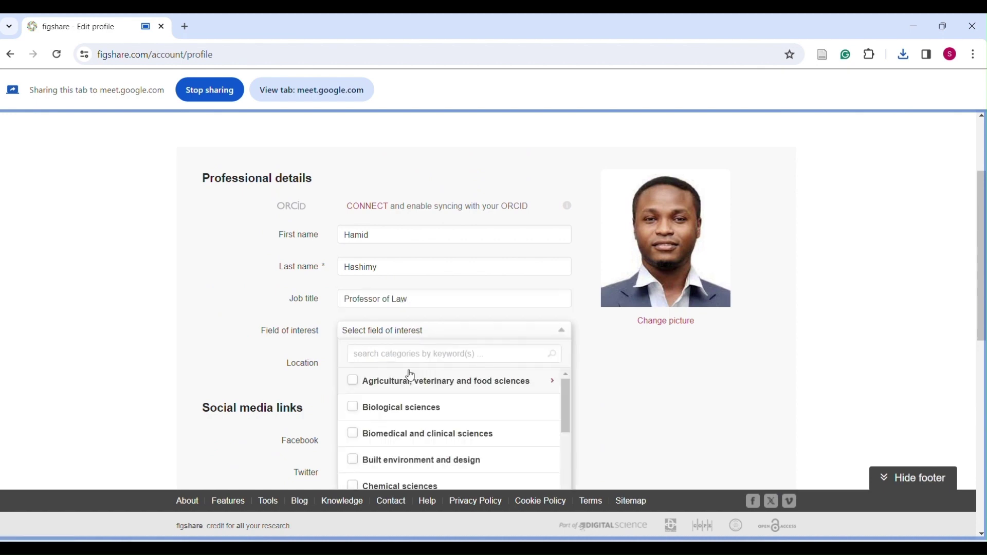
pyautogui.click(392, 298)
pyautogui.click(374, 331)
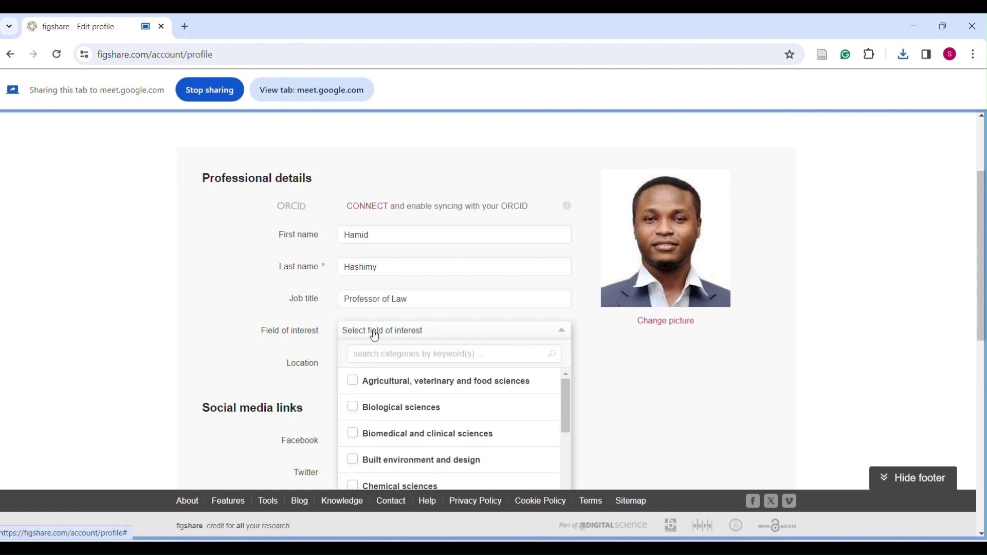
pyautogui.click(375, 331)
pyautogui.click(401, 360)
pyautogui.write('International law')
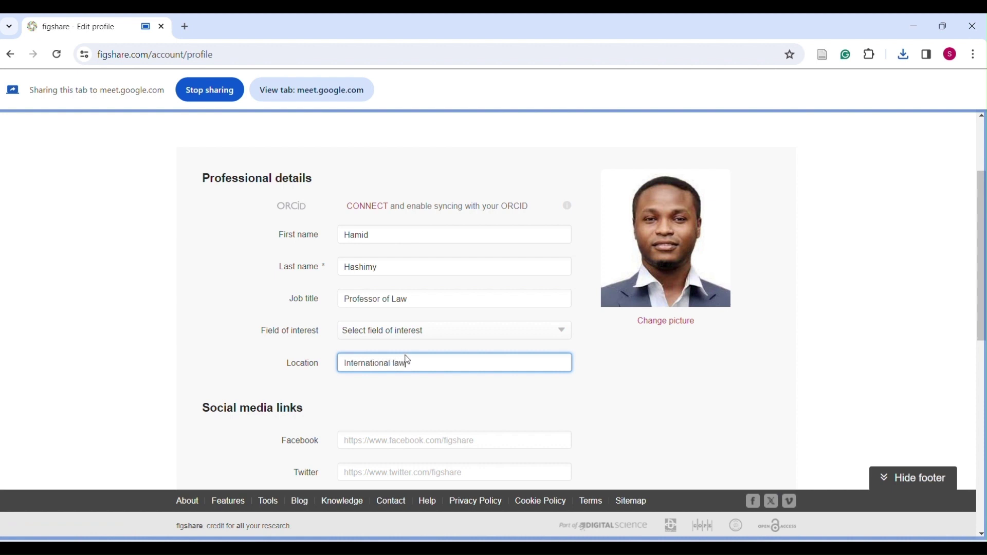
pyautogui.moveTo(407, 360); pyautogui.dragTo(308, 371)
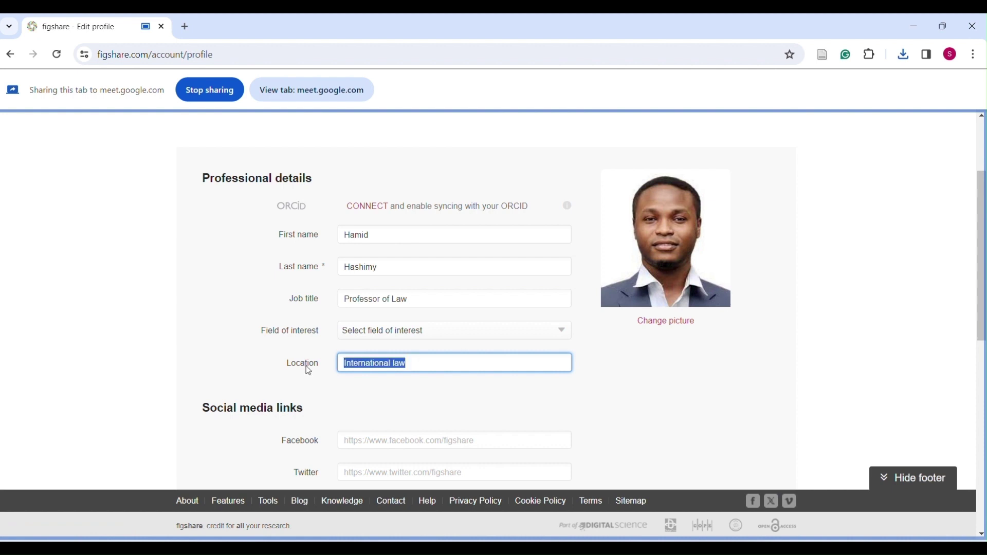
pyautogui.press('BackSpace')
# - Tick six international law fields of interest, from Public international law to humanitarian and human rights law
pyautogui.click(401, 331)
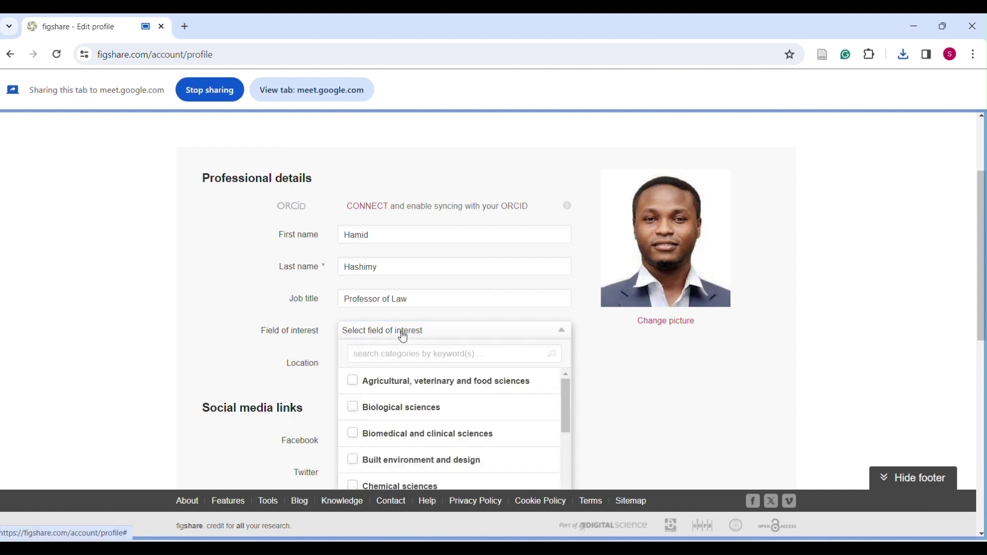
pyautogui.write('International law')
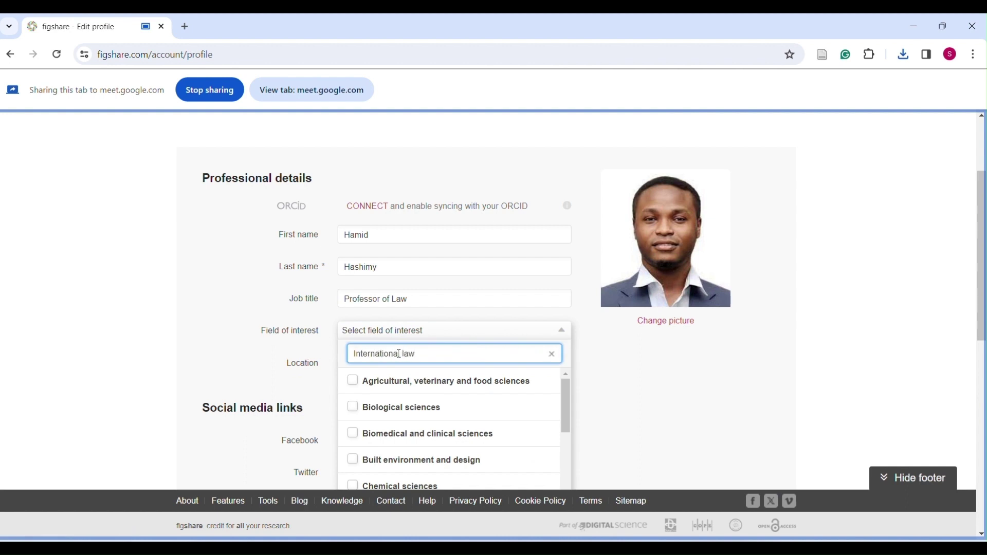
pyautogui.click(352, 376)
pyautogui.click(353, 395)
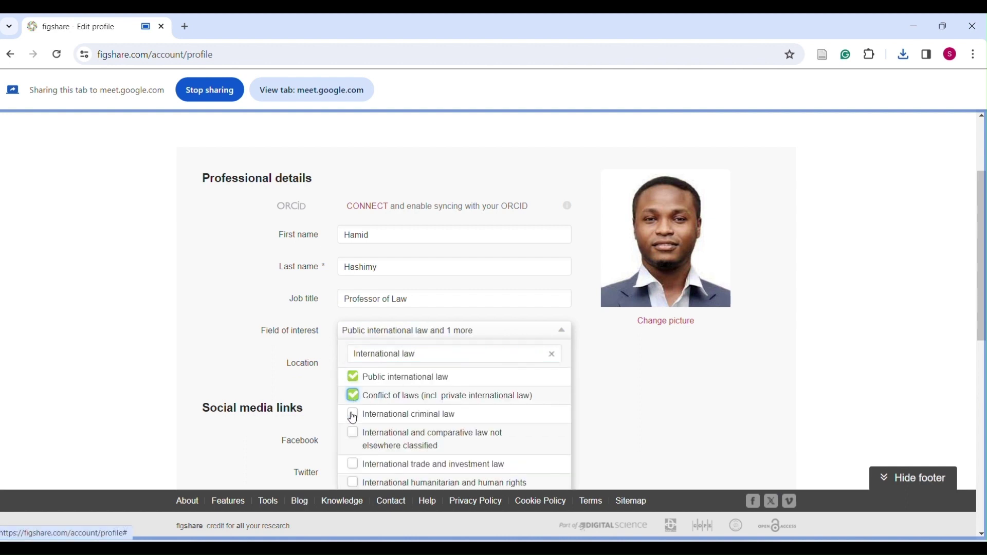
pyautogui.click(353, 414)
pyautogui.click(352, 433)
pyautogui.click(353, 464)
pyautogui.scroll(-3, 380, 411)
pyautogui.click(355, 356)
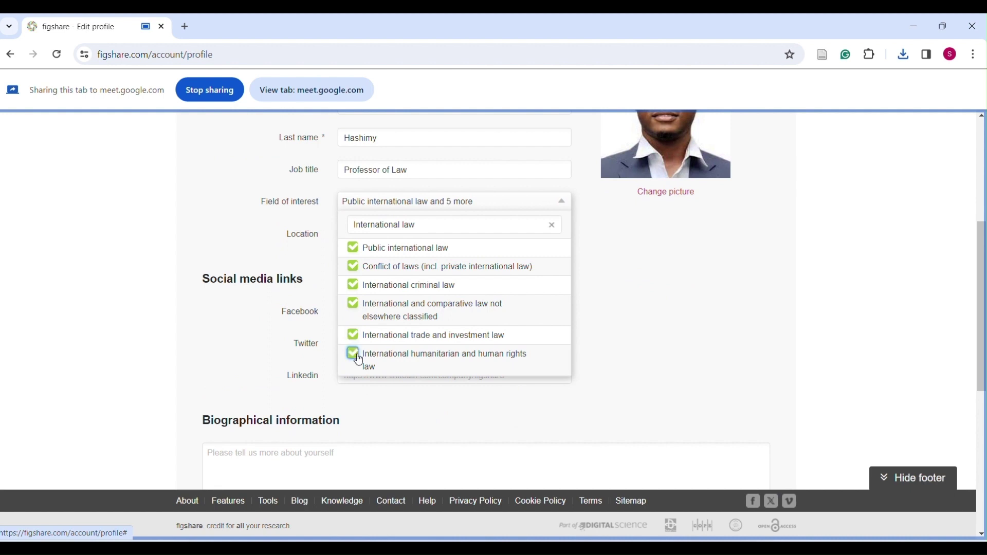
pyautogui.click(632, 334)
# - Set the location to Tanzania and leave the Facebook, Twitter and LinkedIn fields empty
pyautogui.click(432, 238)
pyautogui.write('Tanzaniua')
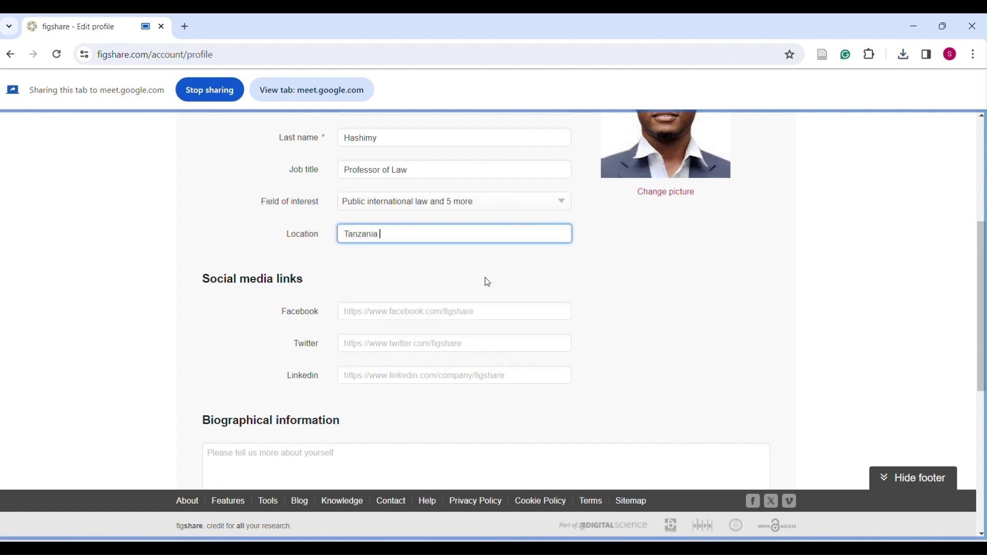
pyautogui.scroll(2, 461, 279)
pyautogui.scroll(-2, 576, 356)
pyautogui.click(476, 312)
pyautogui.click(402, 348)
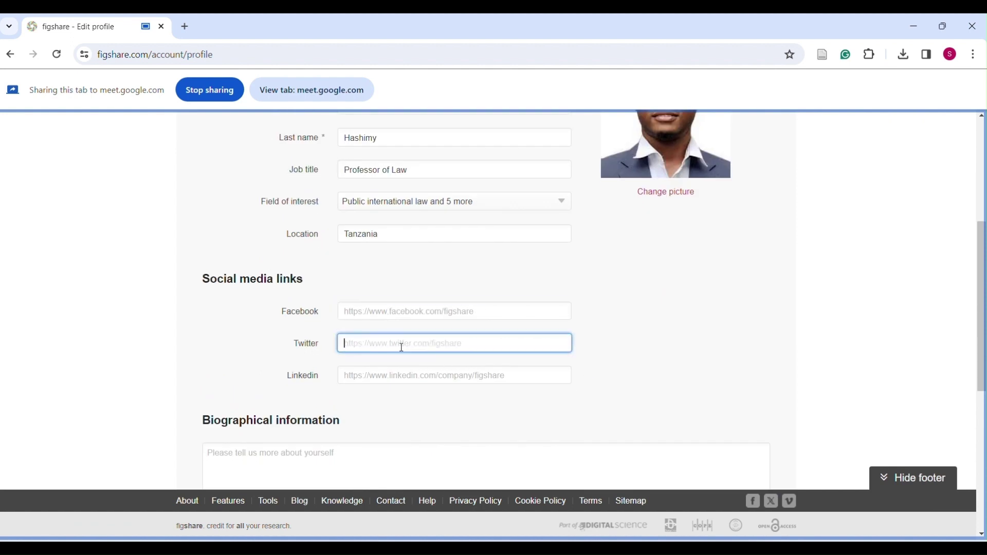
pyautogui.click(449, 375)
# - Paste the Google Scholar link into Publications and add it to the profile
pyautogui.scroll(-4, 413, 334)
pyautogui.click(273, 271)
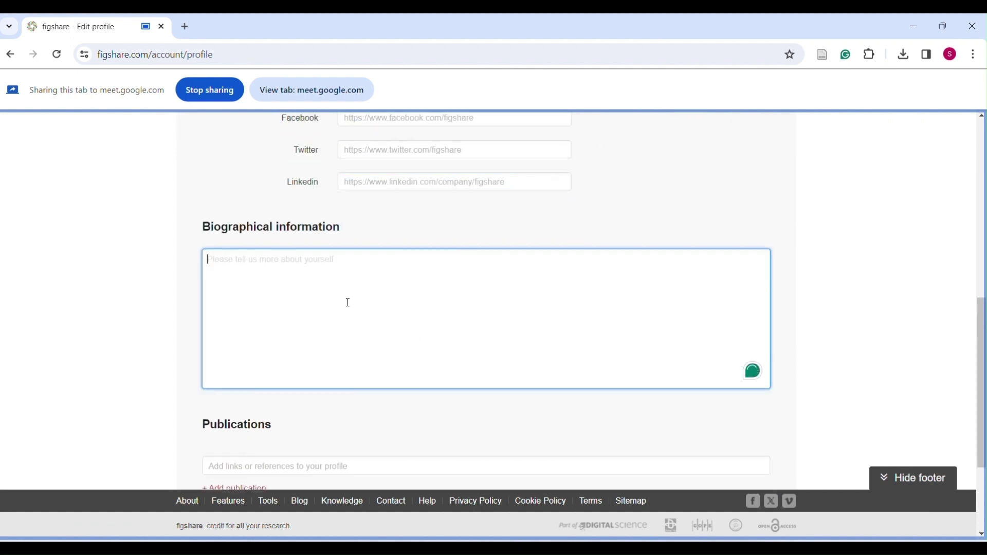
pyautogui.scroll(-1, 286, 337)
pyautogui.click(262, 399)
pyautogui.scroll(-1, 296, 374)
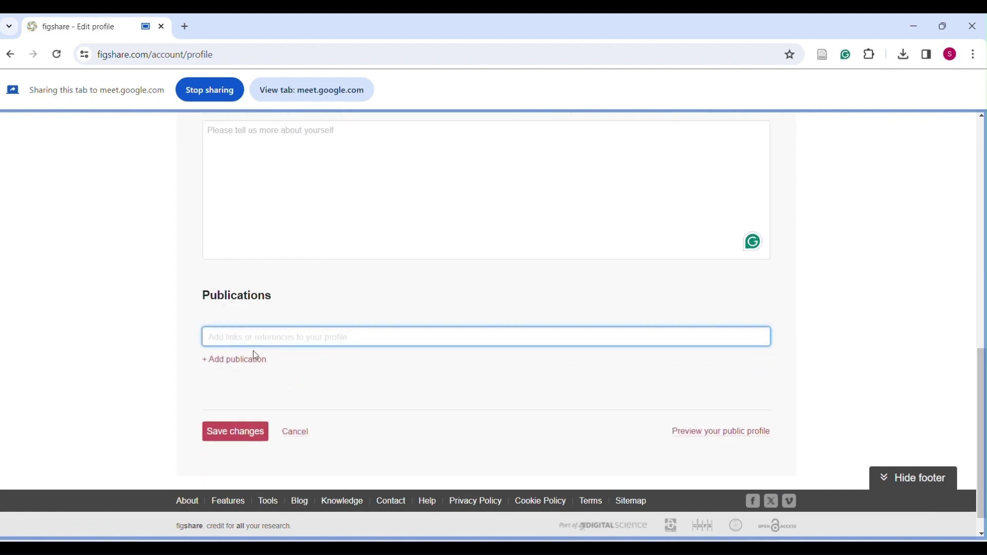
pyautogui.scroll(11, 439, 177)
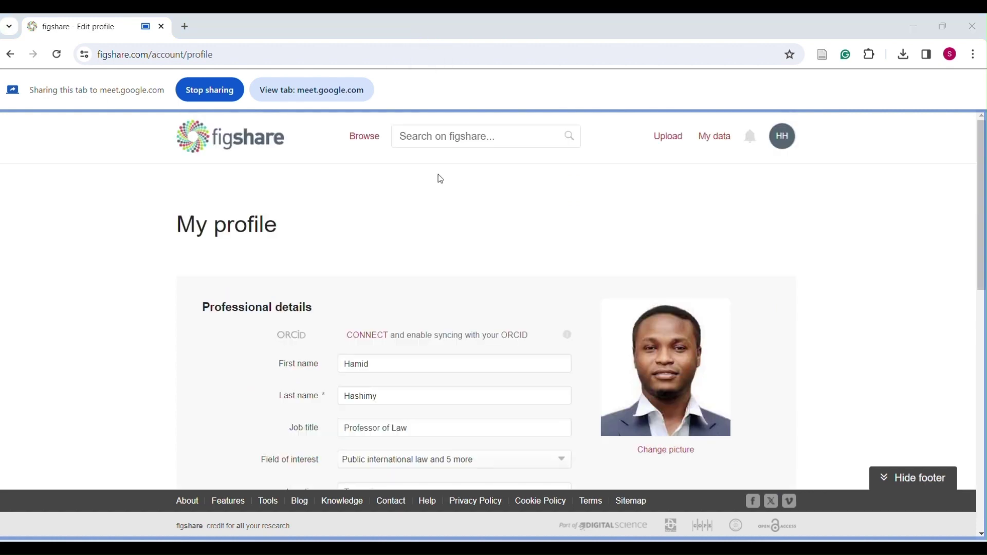
pyautogui.scroll(-9, 463, 202)
pyautogui.click(270, 462)
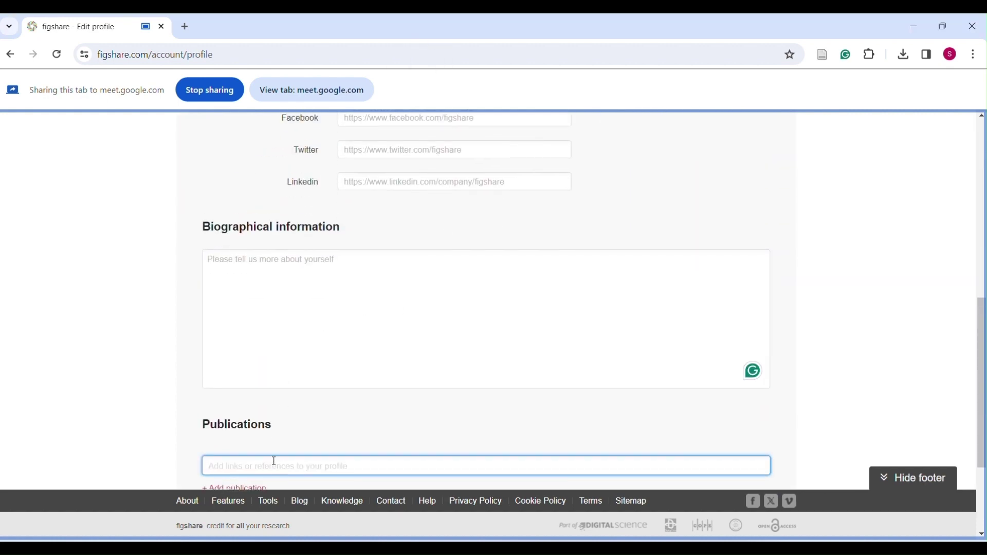
pyautogui.write('https://scholar.google.com/citations?view_op=view_citation&hl=en&user=8FERpVoAAAAJ&citation_for_view=8FERpVoAAAAJ:d1gkVwhDpl0C')
pyautogui.scroll(-3, 337, 468)
pyautogui.click(242, 361)
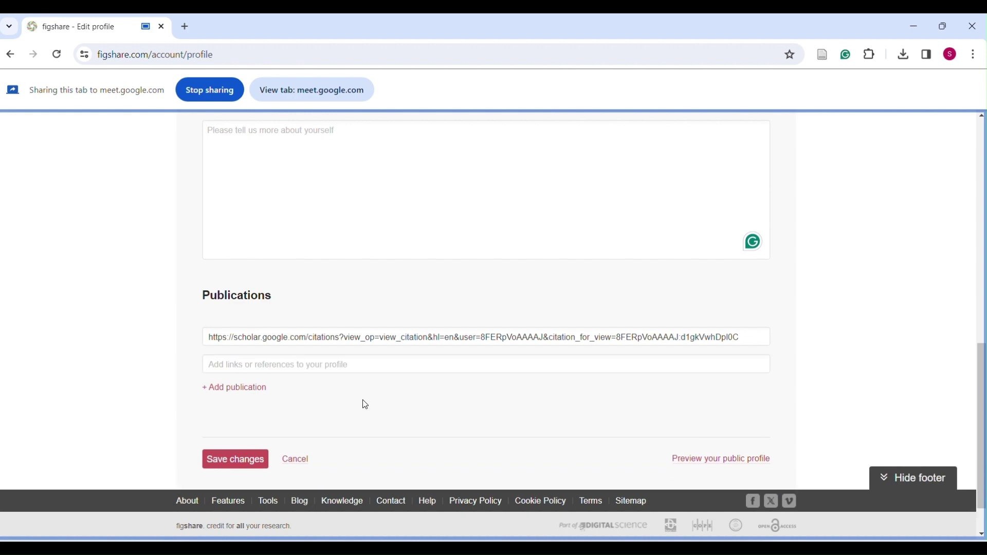
# - Save and confirm the profile changes, then create a new item from the Upload page
pyautogui.scroll(-1, 313, 377)
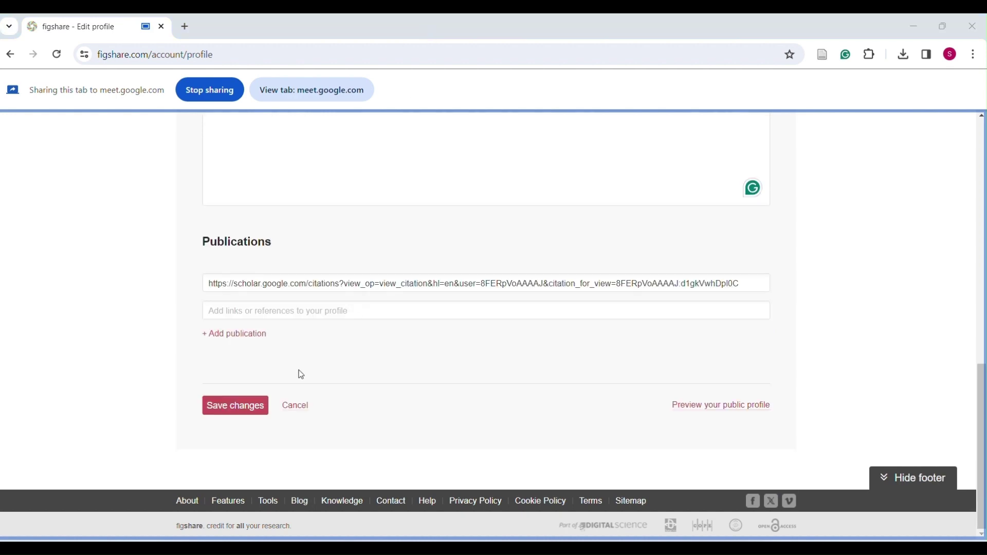
pyautogui.click(254, 405)
pyautogui.click(588, 370)
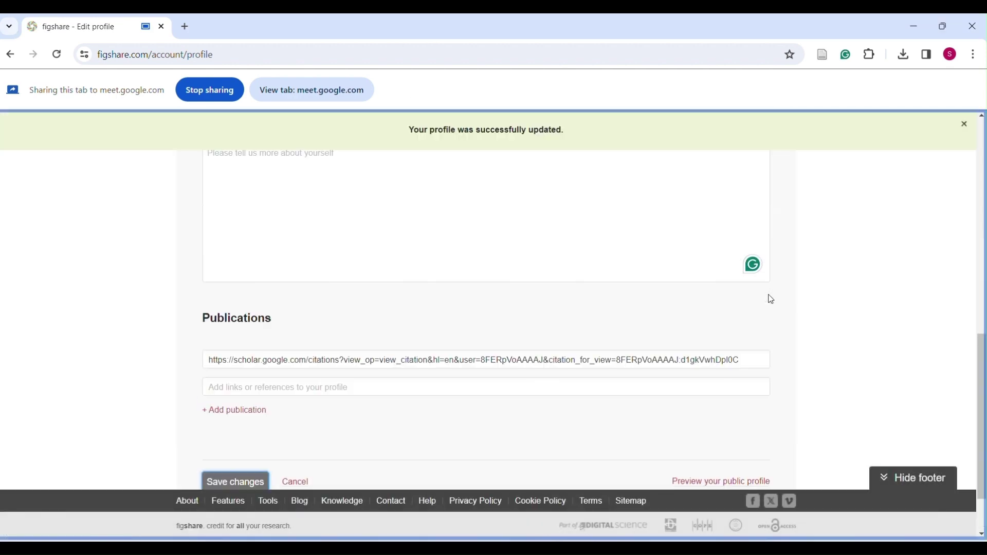
pyautogui.click(959, 130)
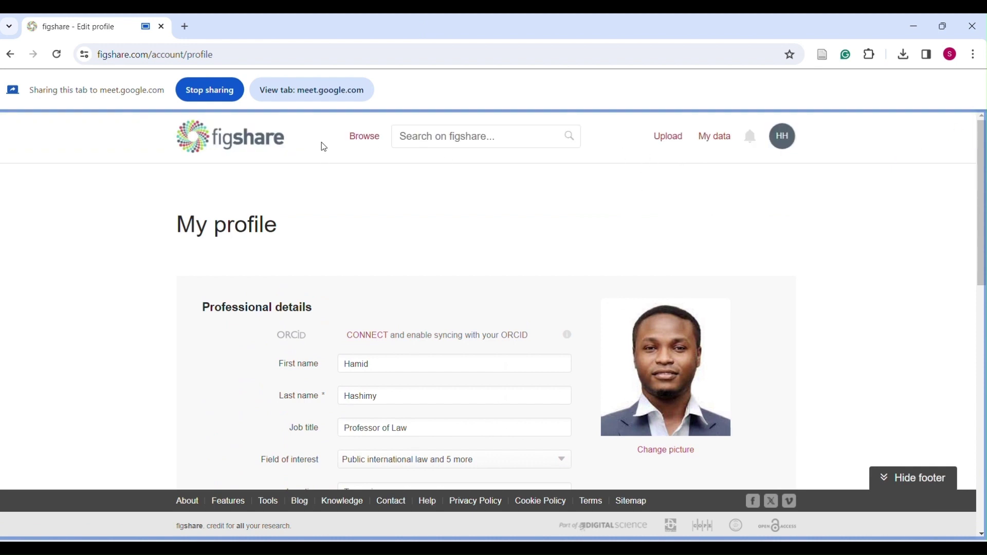
pyautogui.click(669, 136)
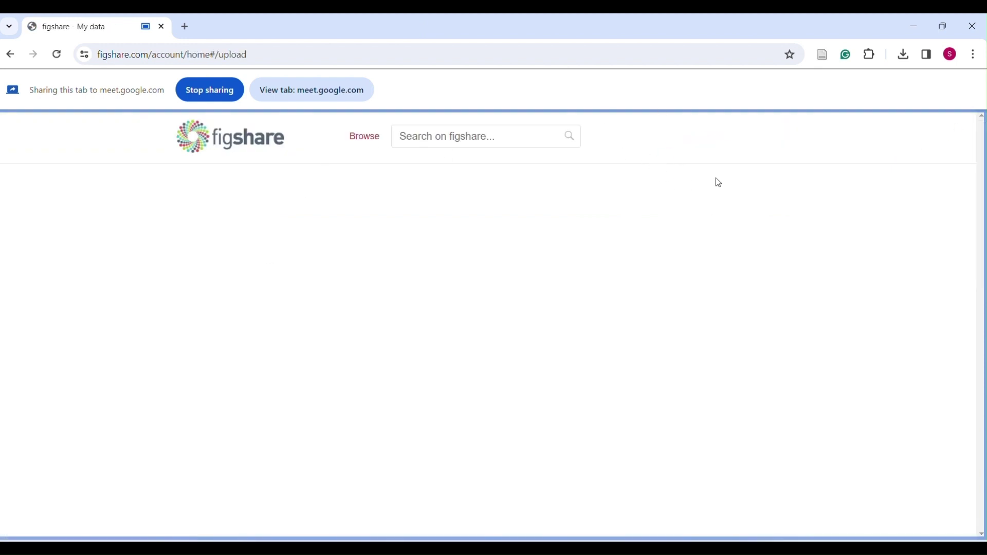
pyautogui.scroll(-4, 456, 292)
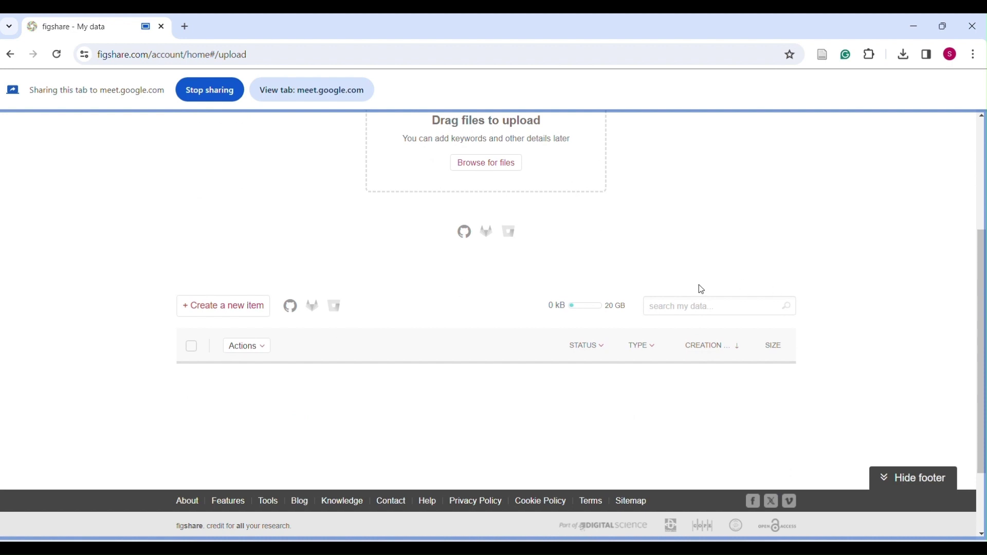
pyautogui.click(240, 311)
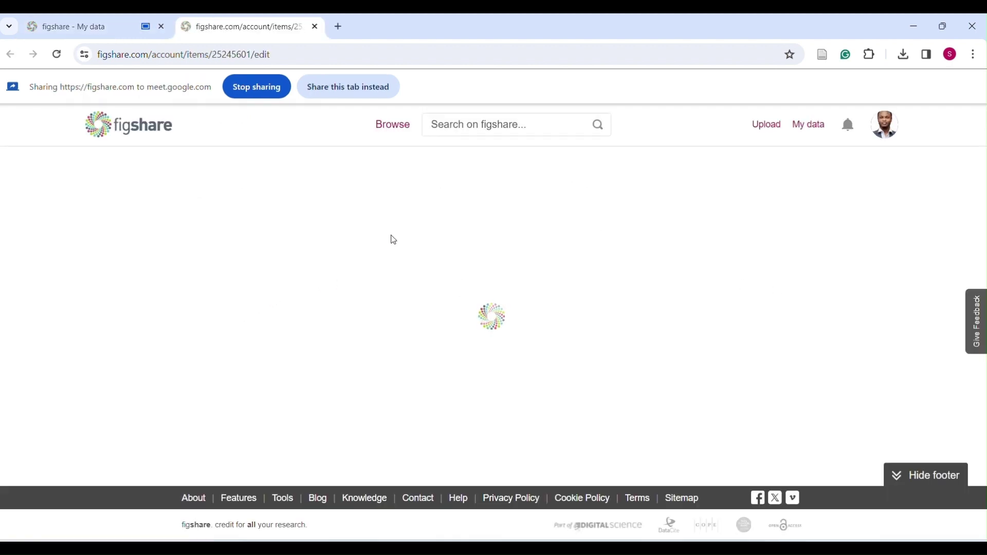
# - Cancel the file picker on the new item and try linking external files instead
pyautogui.hotkey('alt', 'Tab')
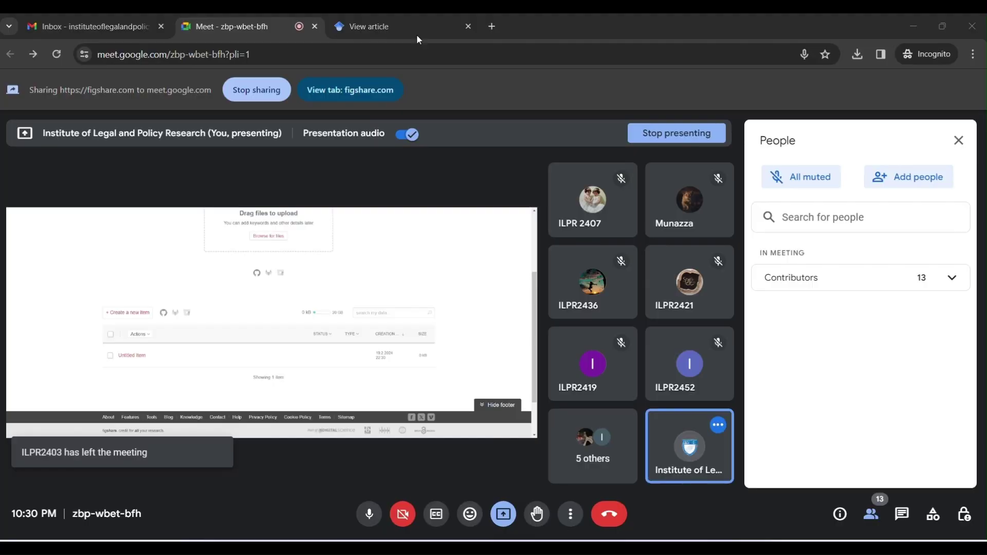
pyautogui.click(709, 488)
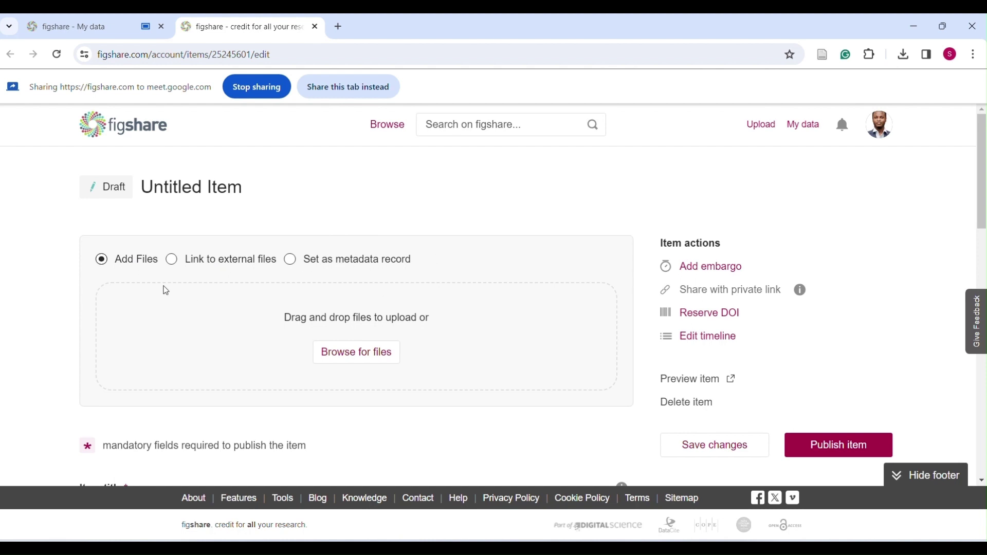
pyautogui.click(391, 358)
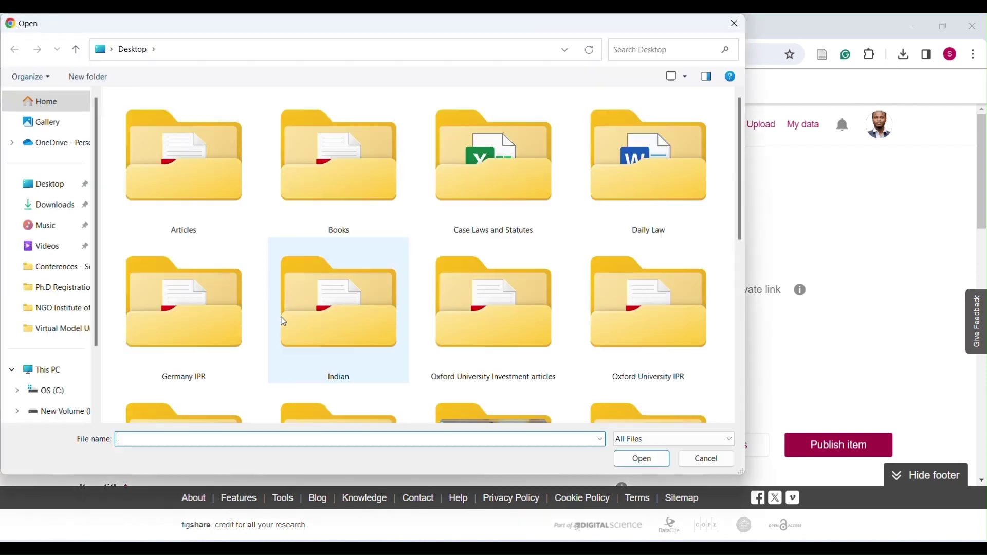
pyautogui.scroll(-10, 640, 236)
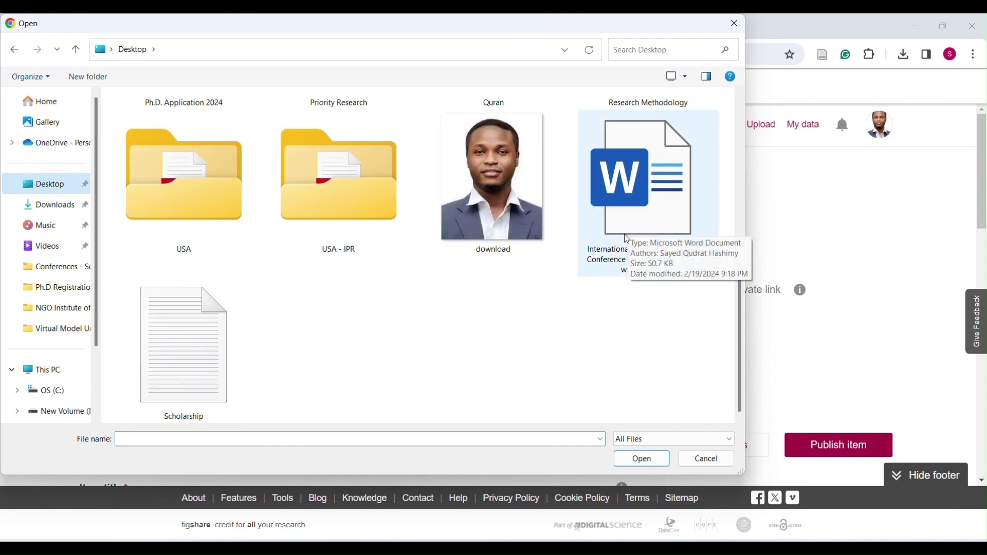
pyautogui.click(703, 458)
pyautogui.click(261, 267)
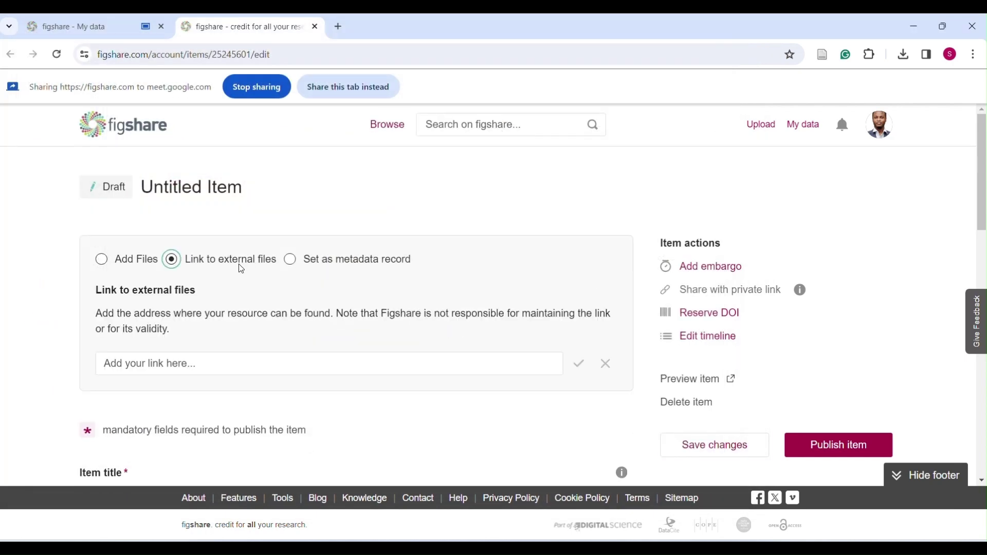
pyautogui.scroll(-1, 207, 368)
pyautogui.click(243, 301)
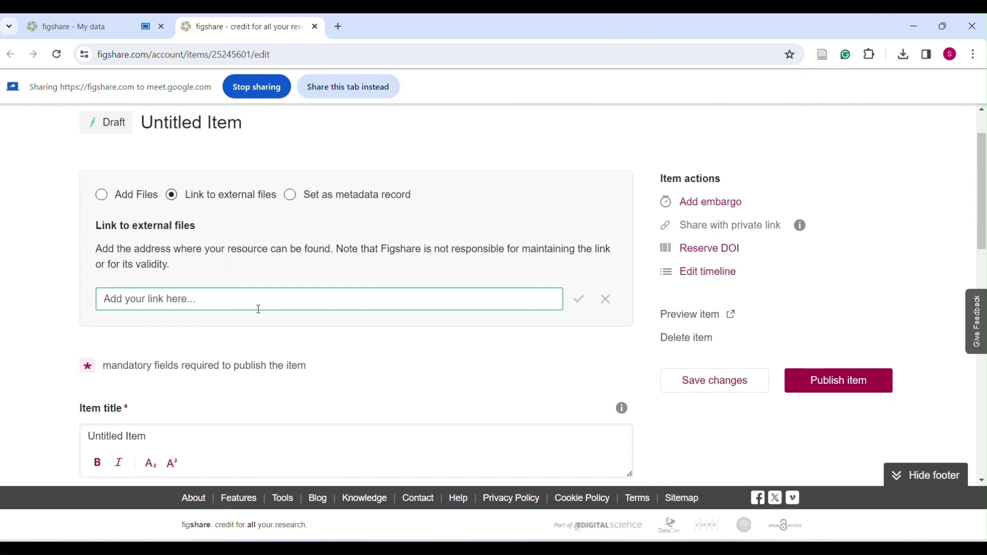
# - Set the item as a metadata-only record and delete the 'Untitled Item' title
pyautogui.click(314, 199)
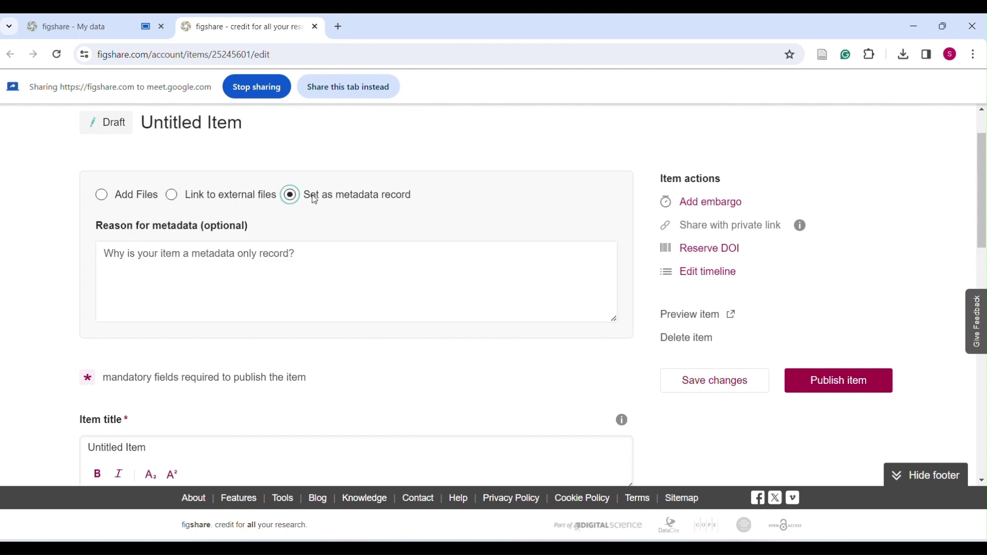
pyautogui.click(258, 276)
pyautogui.scroll(-2, 231, 288)
pyautogui.click(190, 314)
pyautogui.moveTo(191, 314); pyautogui.dragTo(75, 315)
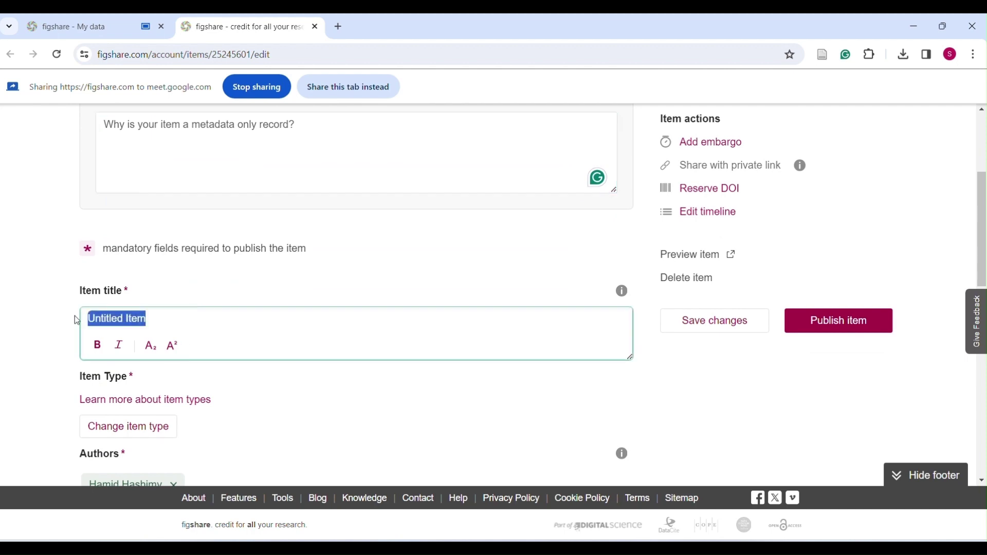
pyautogui.press('BackSpace')
pyautogui.click(914, 20)
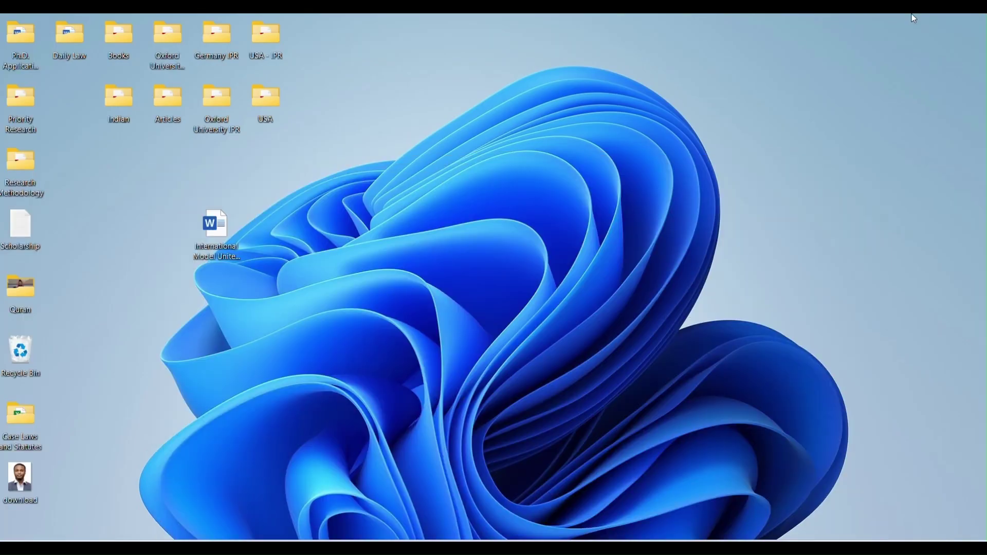
# - Copy 'The International Model United Nations Conference on the Rights of Persons with Disabilities' from Word into Item title
pyautogui.doubleClick(211, 235)
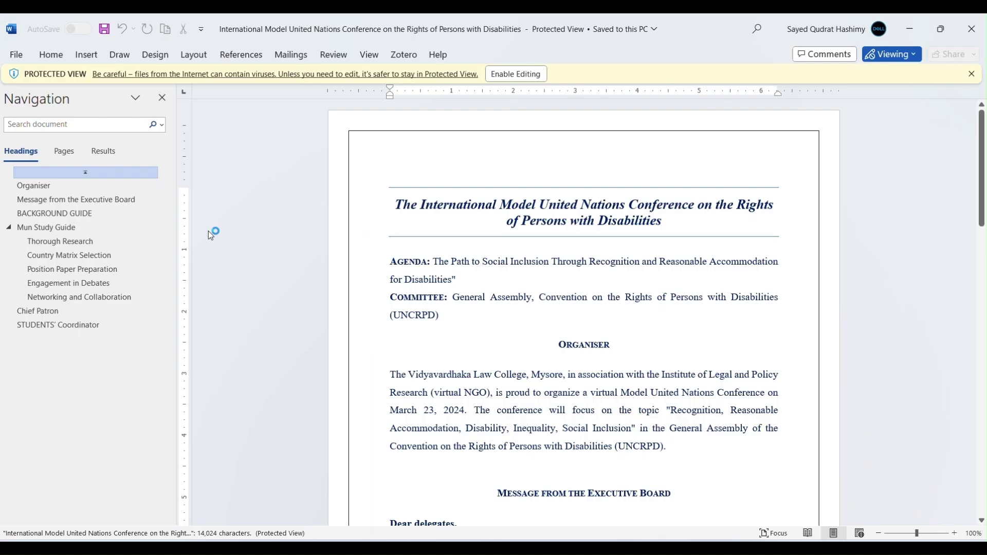
pyautogui.click(668, 160)
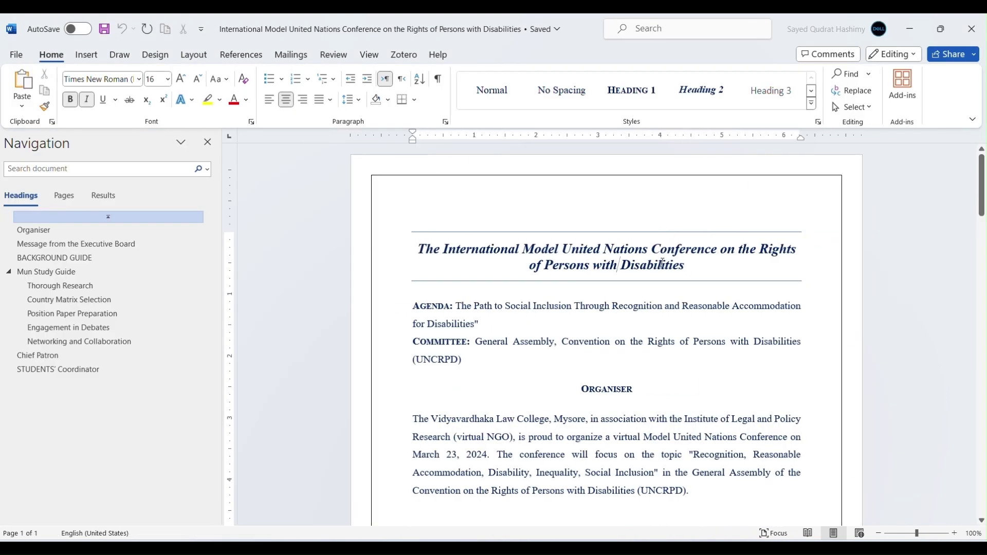
pyautogui.doubleClick(367, 287)
pyautogui.hotkey('ctrl', 'c')
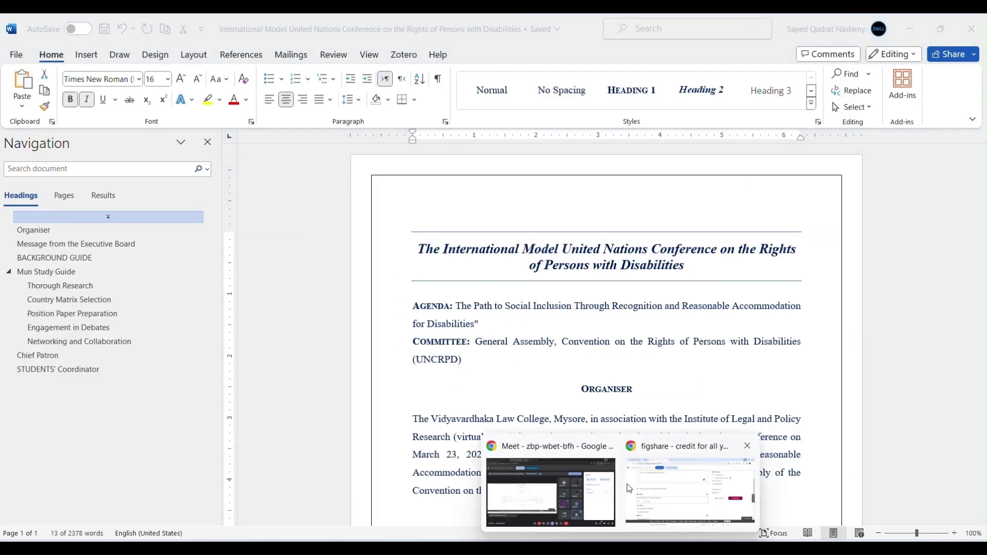
pyautogui.click(689, 489)
pyautogui.click(254, 321)
pyautogui.hotkey('ctrl', 'v')
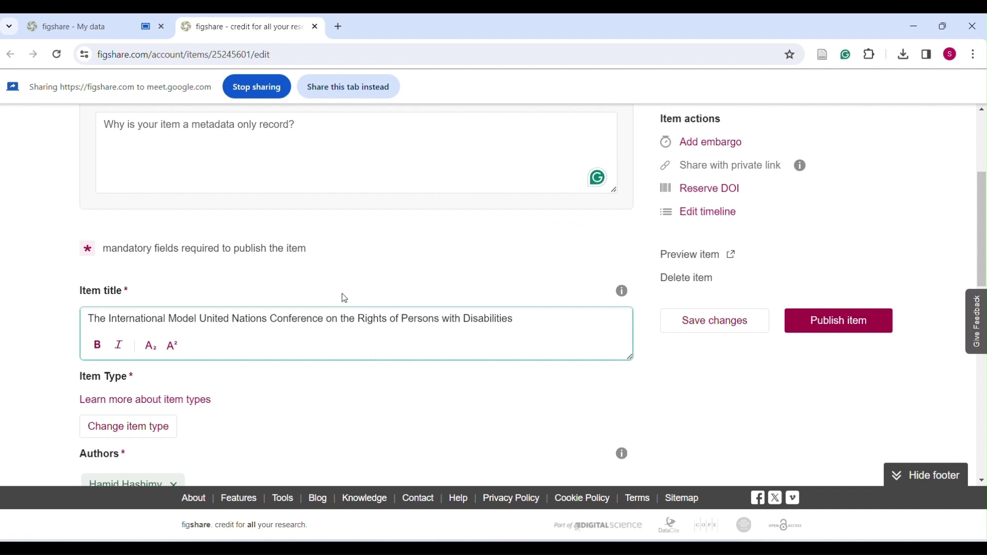
# - Format the whole item title bold and italic, then bring up the item type list
pyautogui.moveTo(554, 318); pyautogui.dragTo(81, 321)
pyautogui.click(95, 345)
pyautogui.click(119, 345)
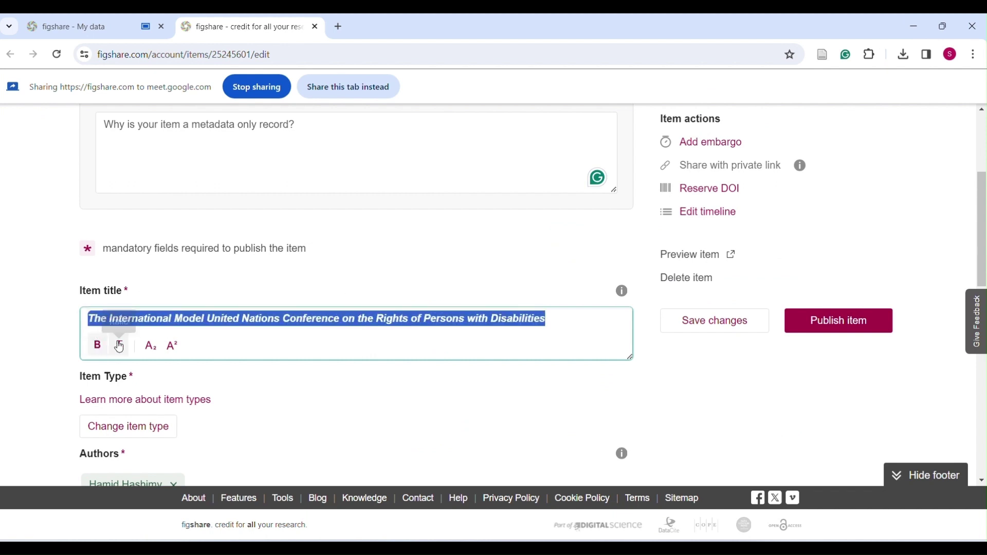
pyautogui.click(150, 346)
pyautogui.click(171, 344)
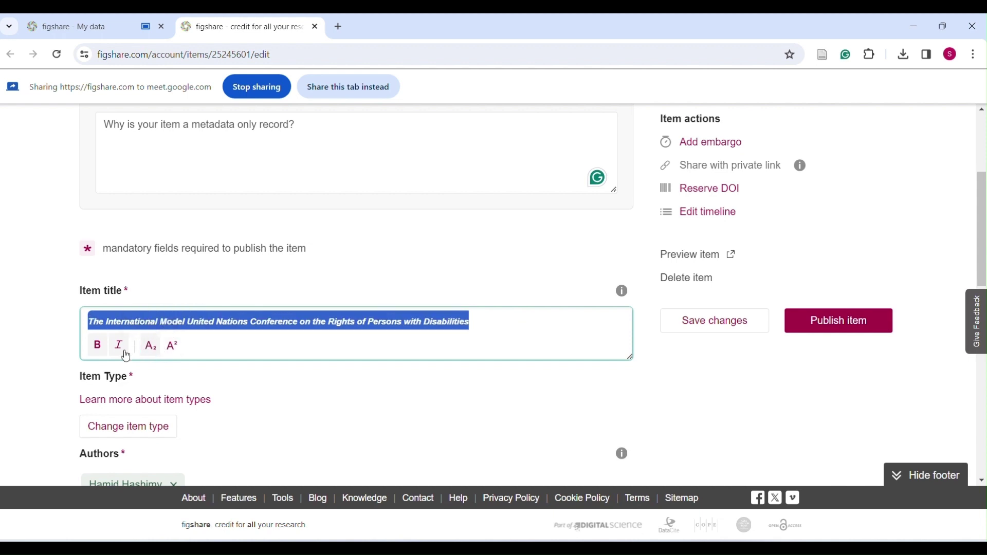
pyautogui.click(97, 345)
pyautogui.click(97, 345)
pyautogui.scroll(-2, 282, 339)
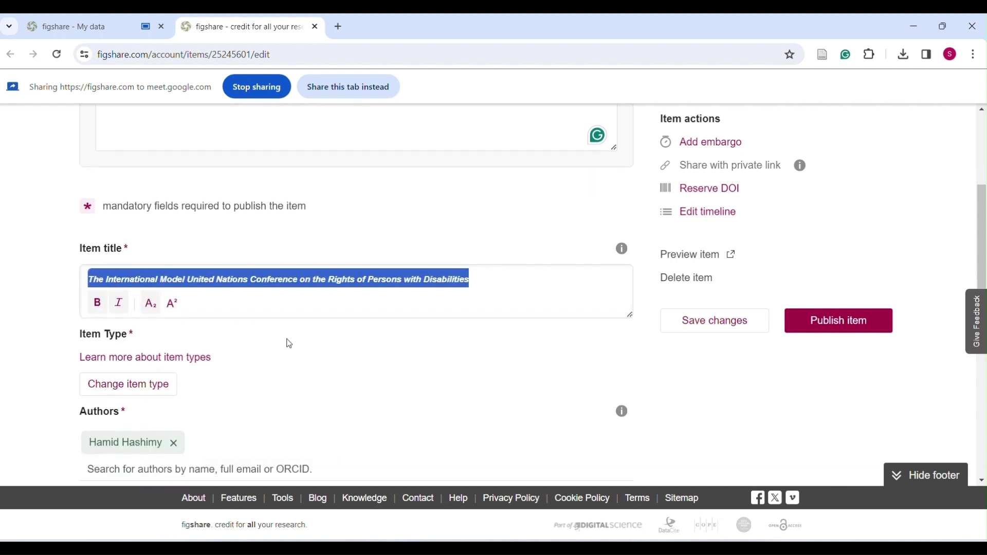
pyautogui.click(290, 329)
pyautogui.scroll(-2, 247, 267)
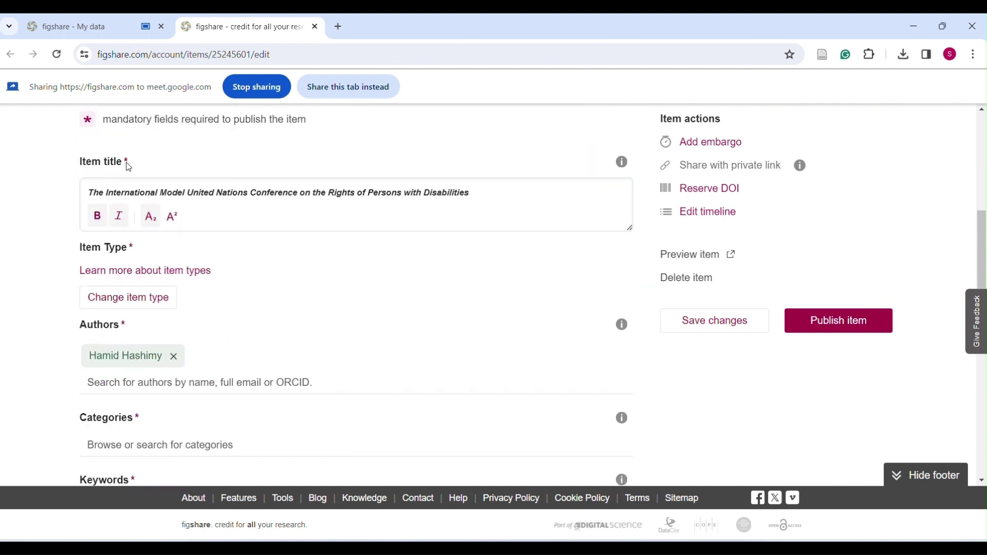
pyautogui.click(147, 294)
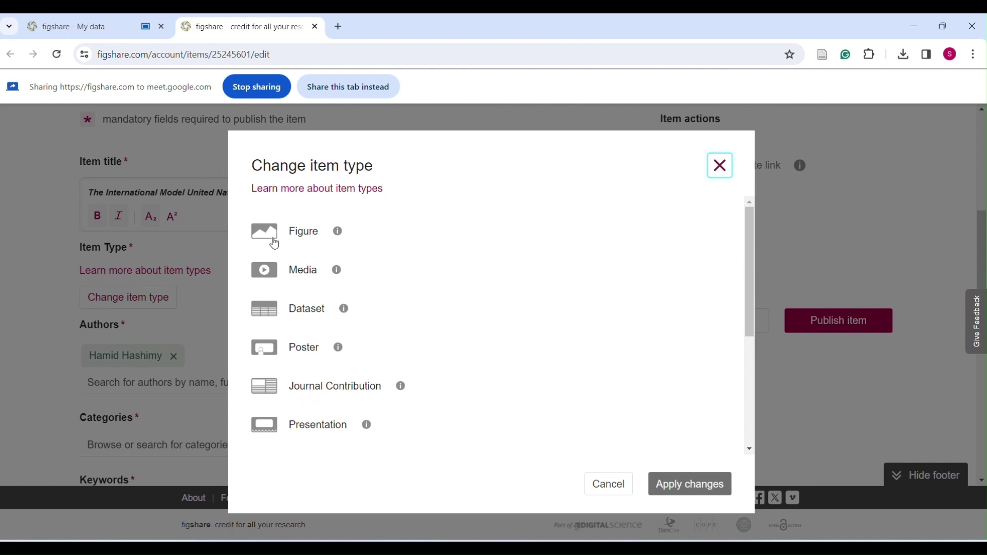
# - Change the item type to Poster and add the Public international law category
pyautogui.click(281, 342)
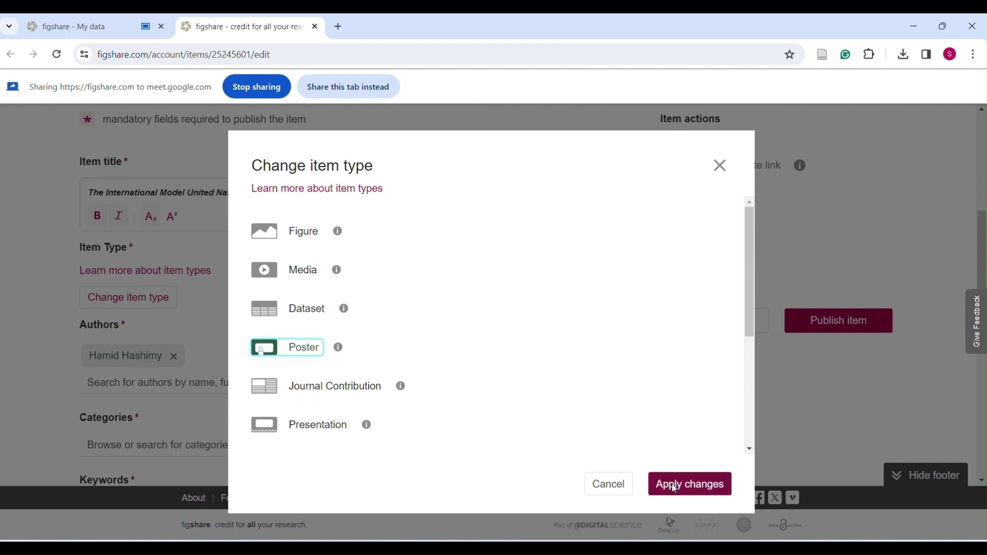
pyautogui.click(673, 486)
pyautogui.scroll(1, 380, 309)
pyautogui.scroll(-4, 379, 310)
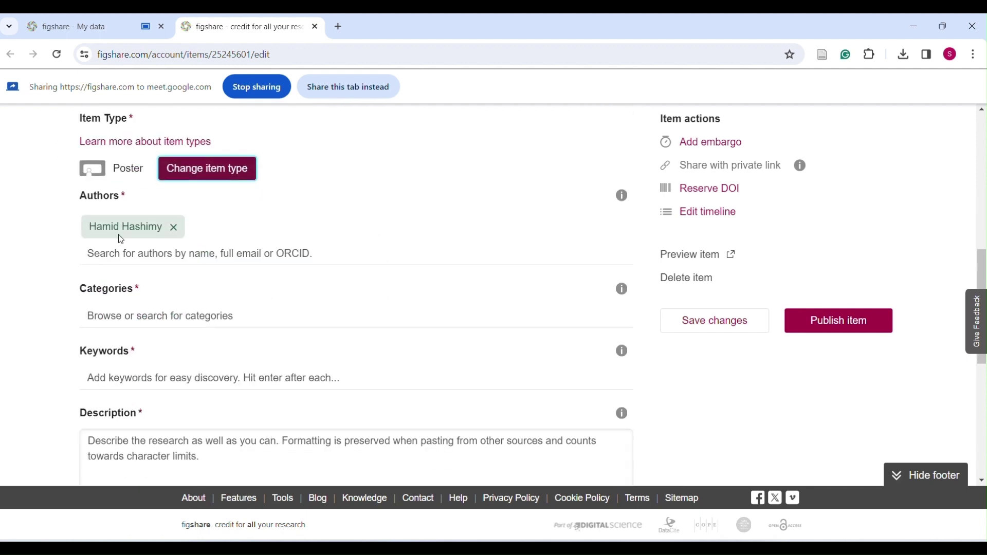
pyautogui.click(157, 316)
pyautogui.write('Inter')
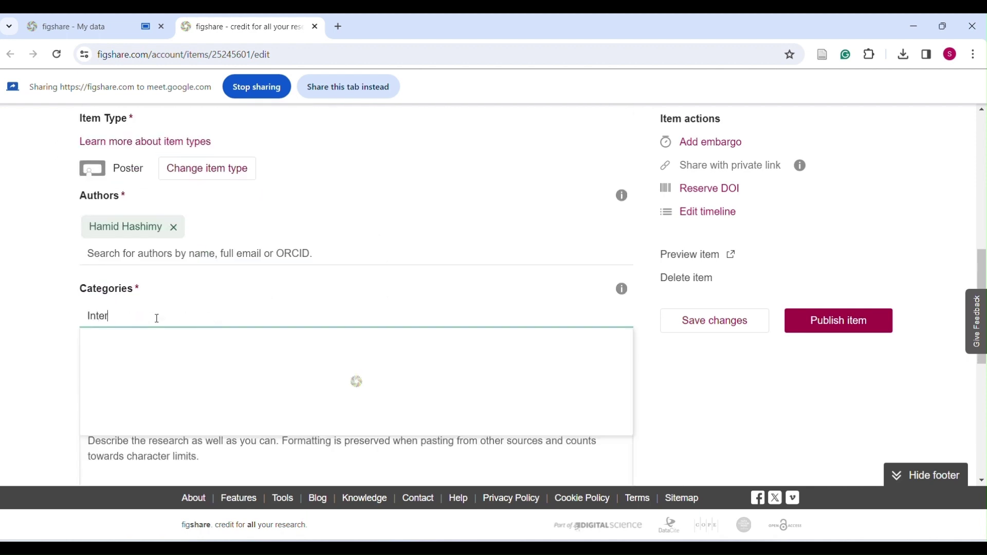
pyautogui.write('national')
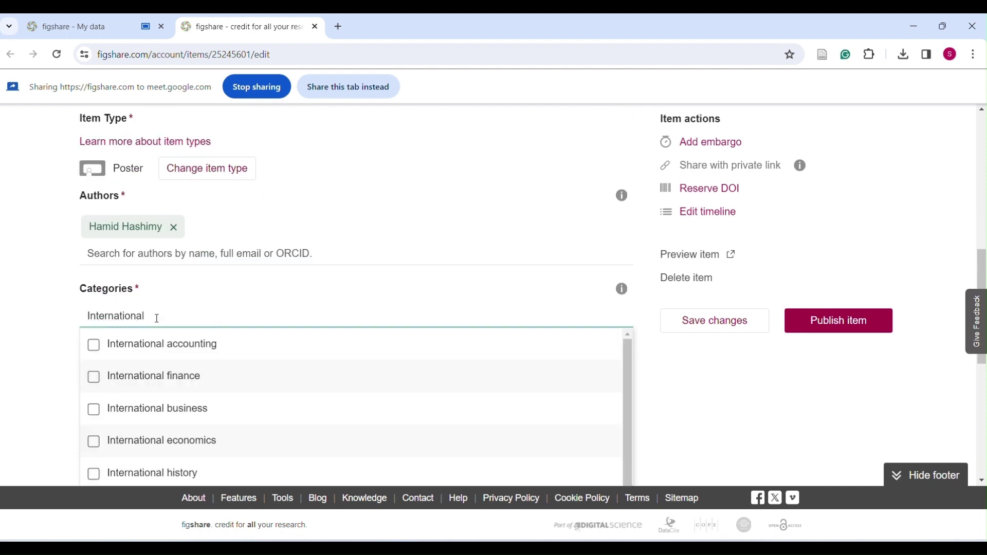
pyautogui.scroll(-5, 259, 397)
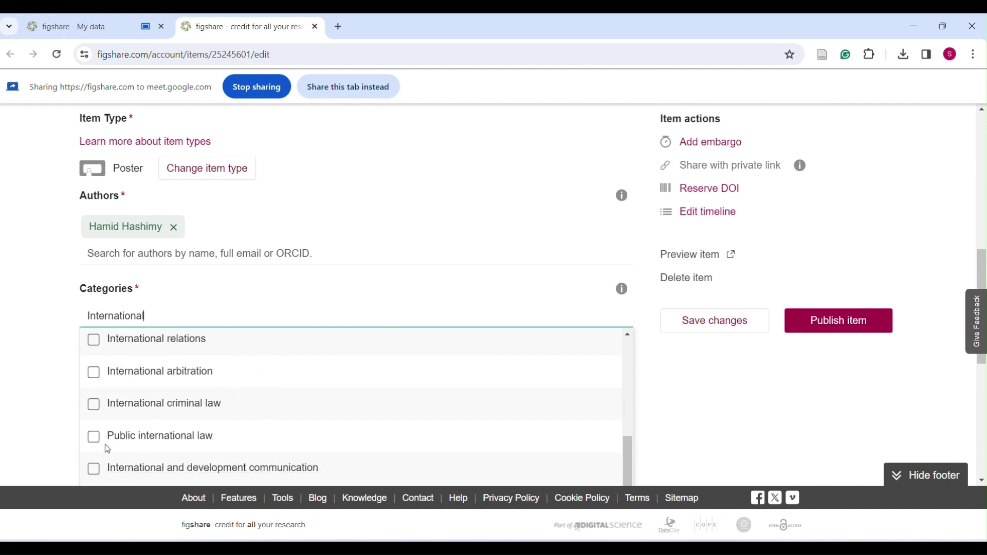
pyautogui.click(94, 440)
# - Add keywords Model UN, Model United Nations, MUN, Mock UN and United Nations Learning Programme
pyautogui.scroll(-1, 329, 317)
pyautogui.click(238, 344)
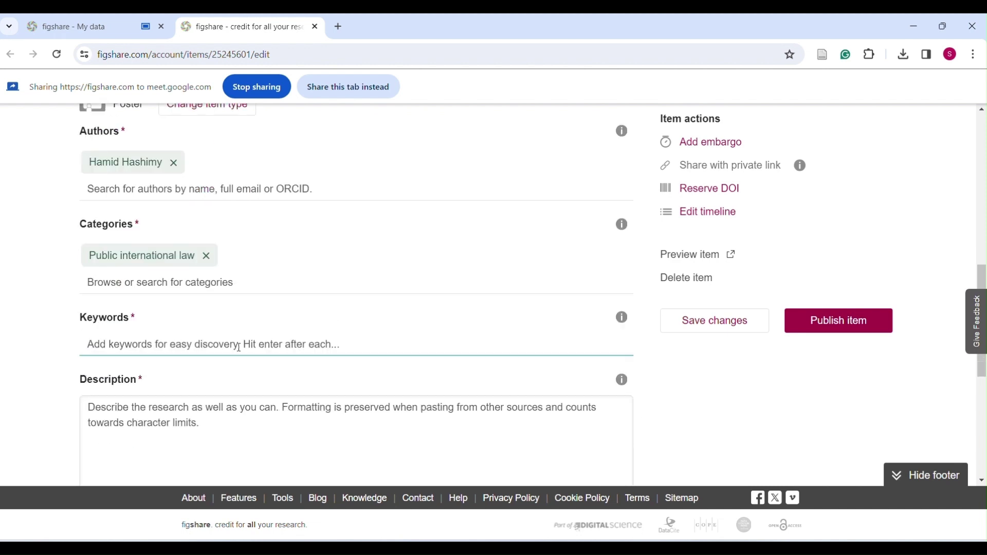
pyautogui.write('Model UN')
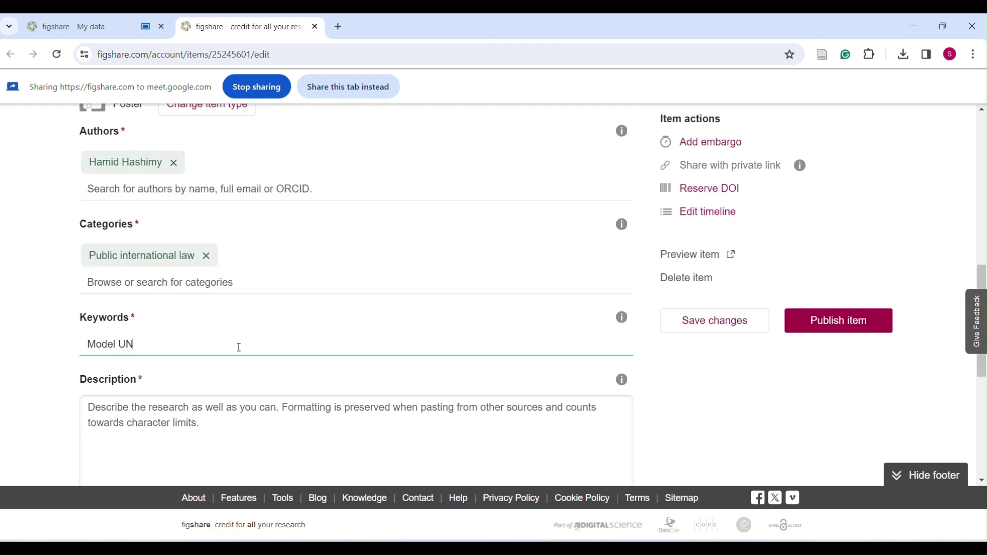
pyautogui.press('Return')
pyautogui.write('M')
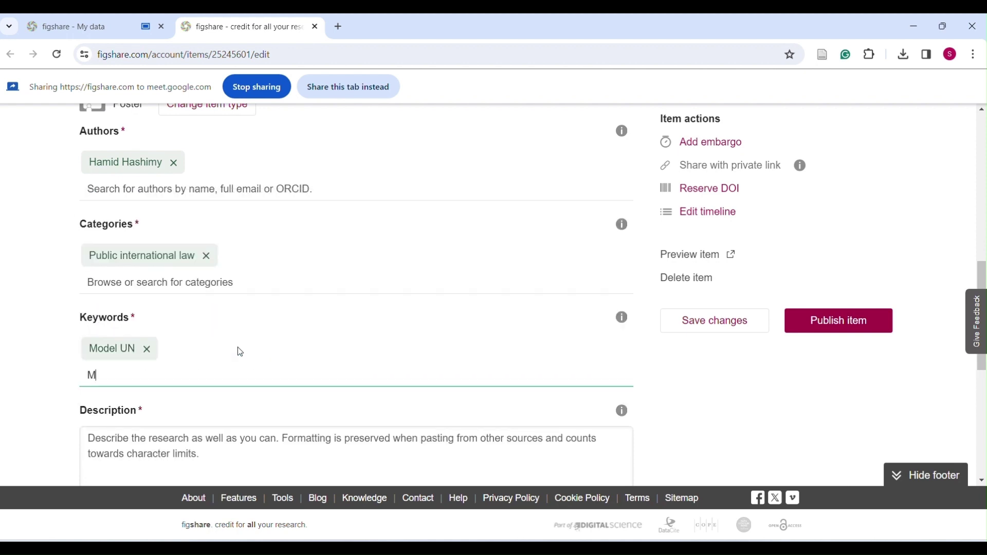
pyautogui.write('odel United Nations')
pyautogui.press('Return')
pyautogui.write('MUN')
pyautogui.press('Return')
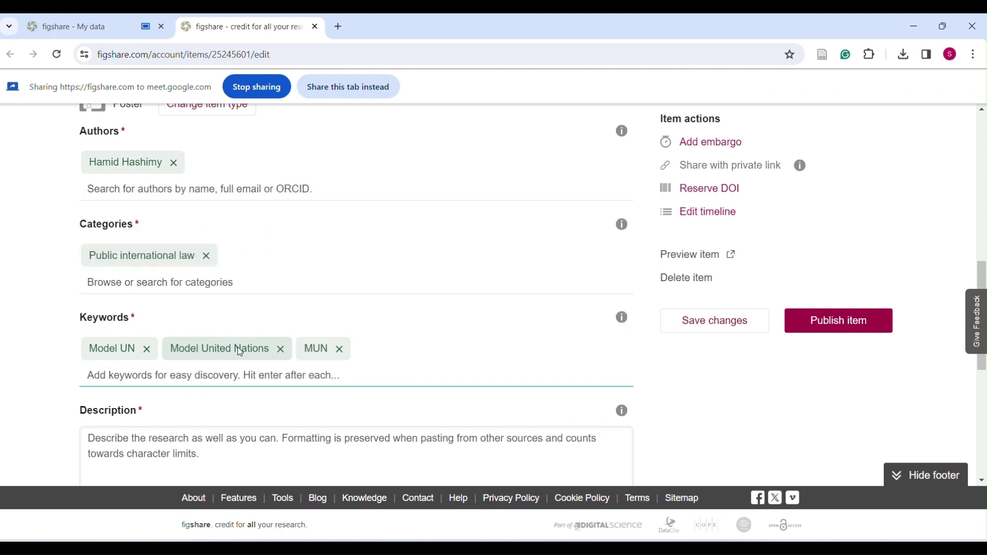
pyautogui.write('Mock UN')
pyautogui.press('Return')
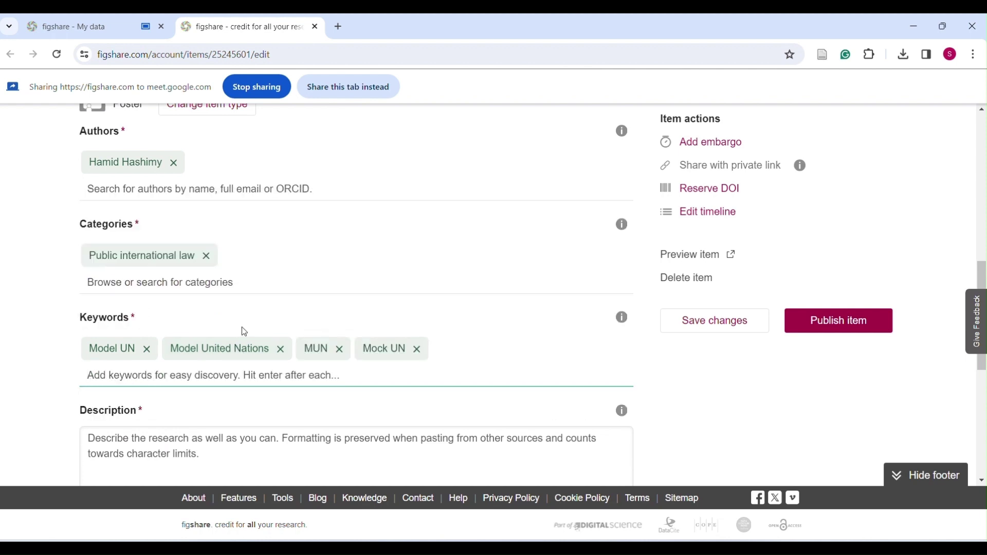
pyautogui.write('United')
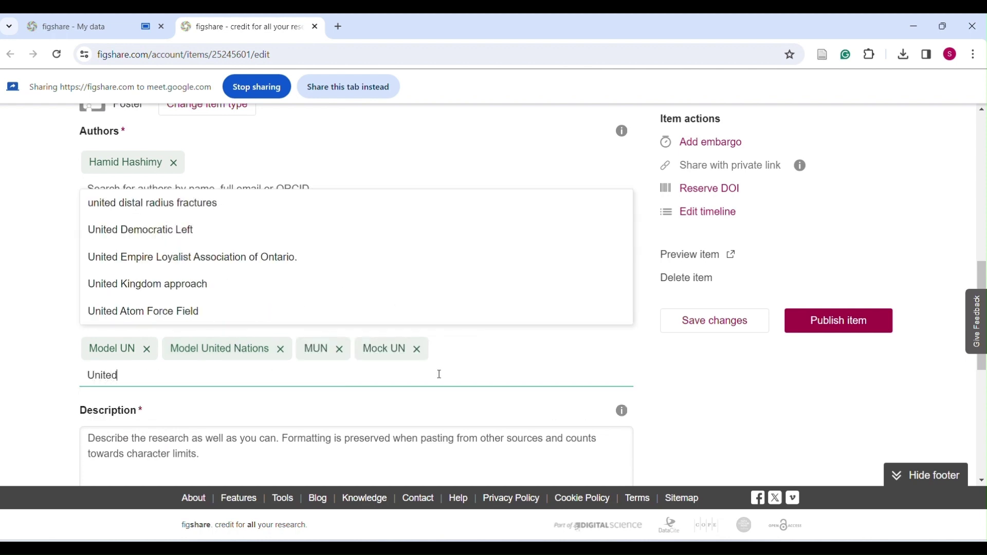
pyautogui.write(' Nations Learni')
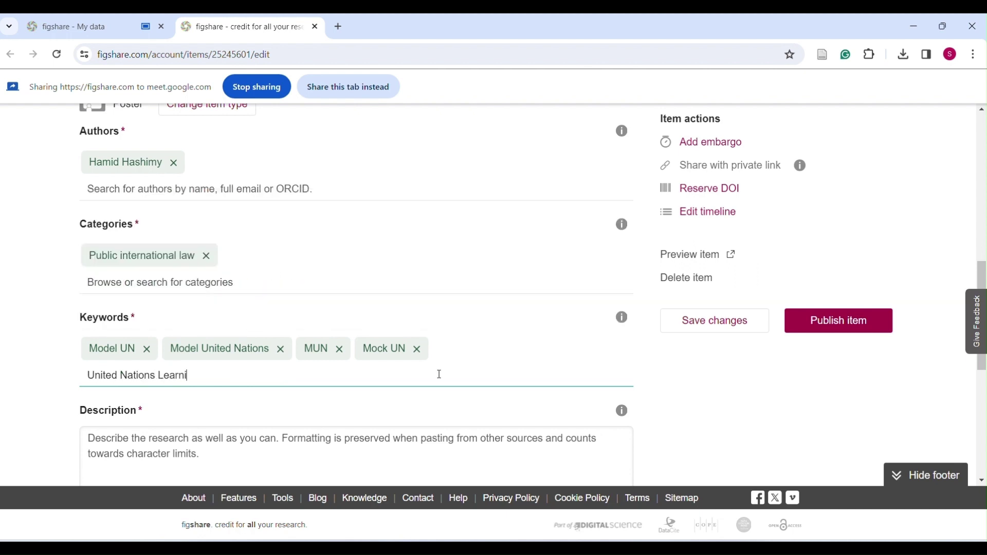
pyautogui.write('ng Programme')
pyautogui.press('Return')
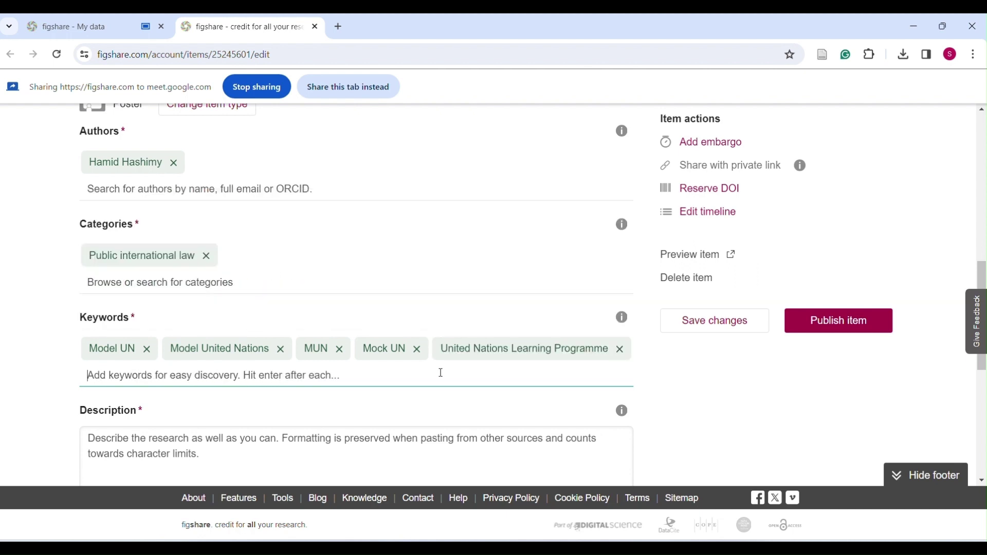
pyautogui.scroll(-5, 330, 360)
# - Paste the CRPD paragraph into the Description and format it bold and italic
pyautogui.click(146, 236)
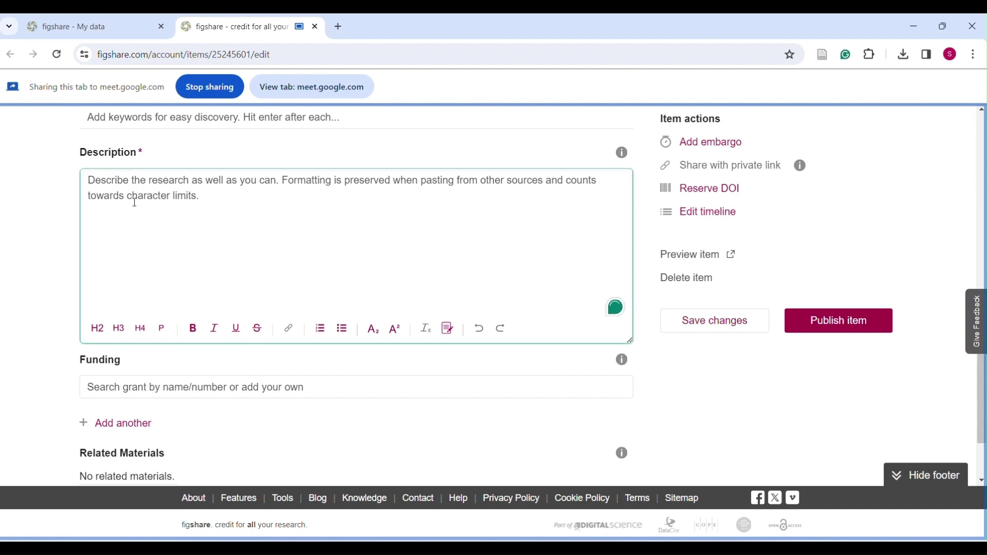
pyautogui.hotkey('ctrl', 'v')
pyautogui.scroll(1, 542, 282)
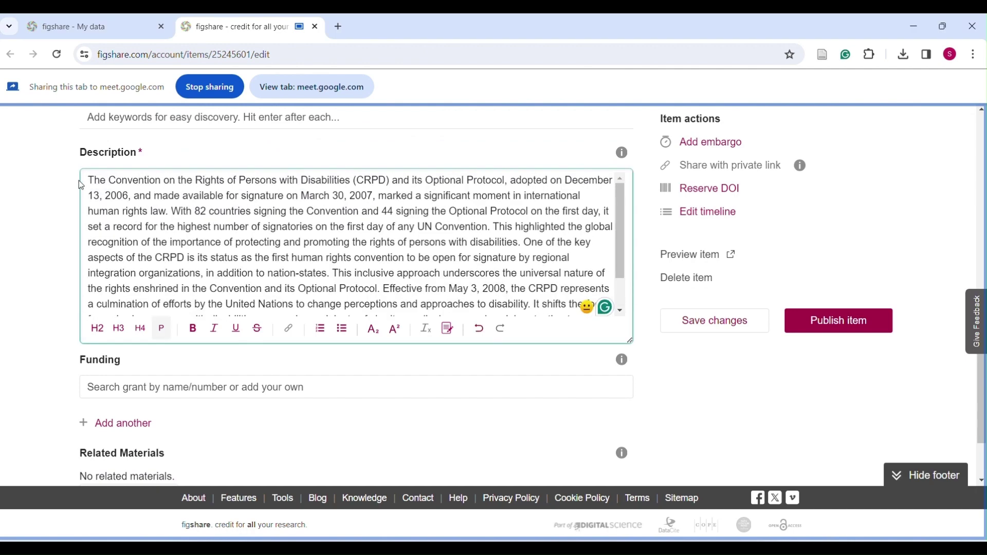
pyautogui.moveTo(92, 182); pyautogui.dragTo(547, 299)
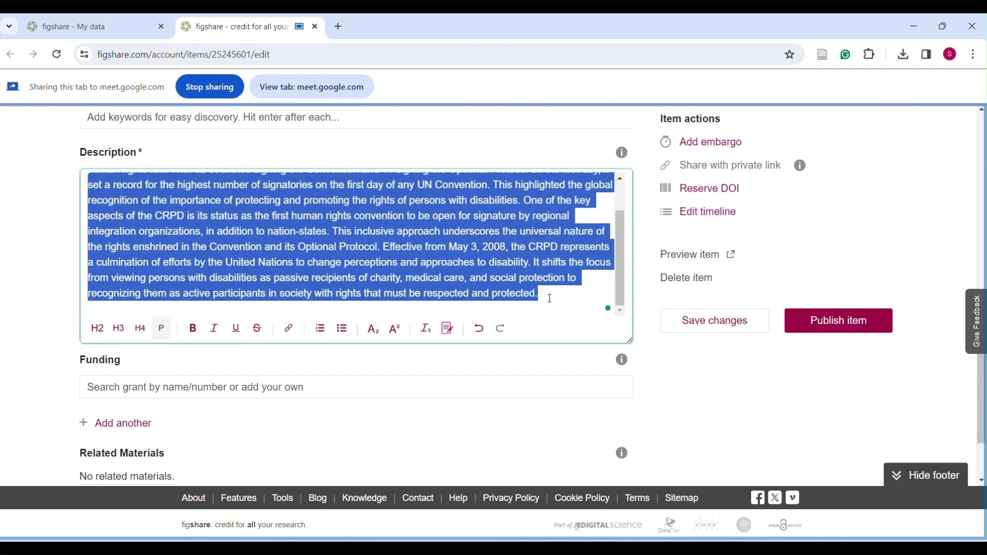
pyautogui.click(200, 333)
pyautogui.click(209, 333)
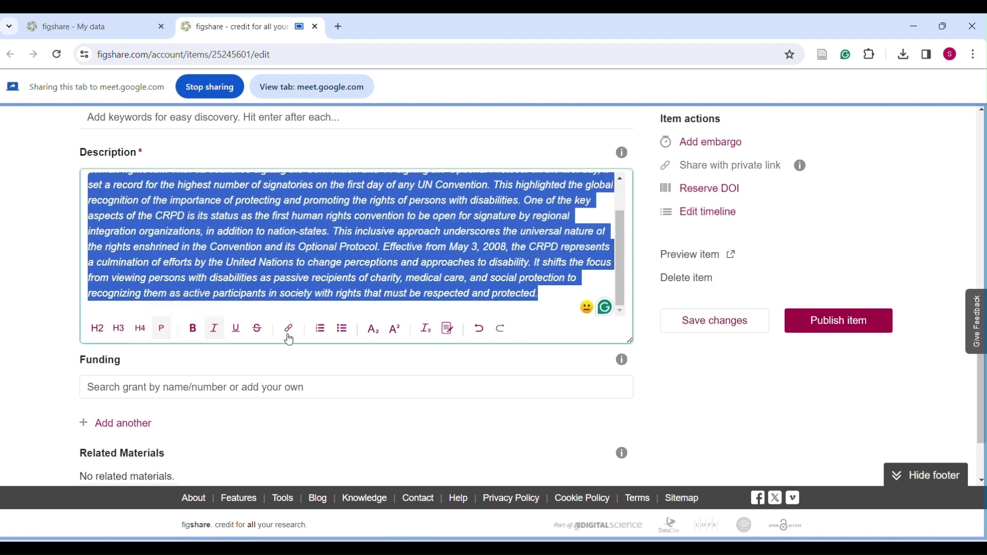
# - Select the phrase 'Convention on the Rights of Persons with Disabilities' in the description
pyautogui.scroll(5, 293, 307)
pyautogui.click(209, 340)
pyautogui.scroll(-5, 209, 340)
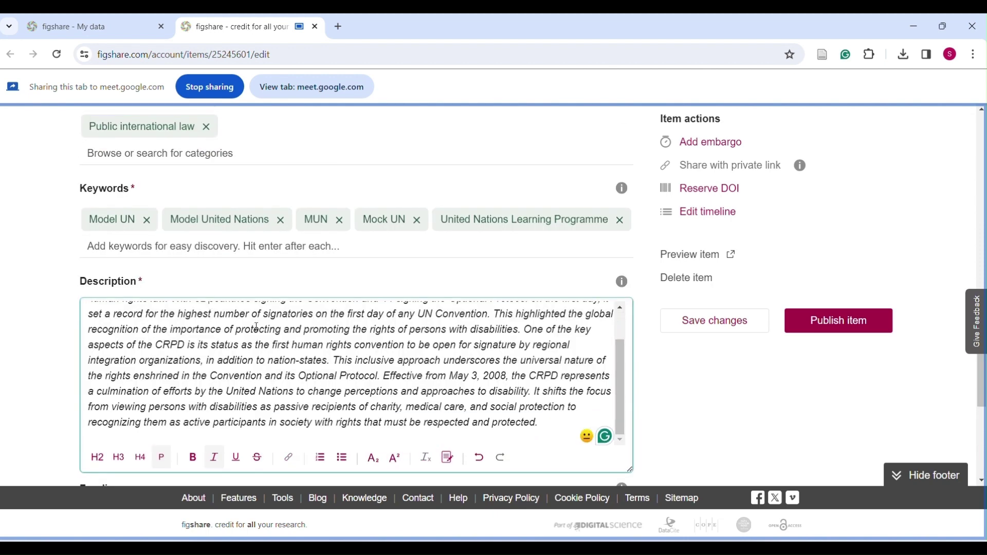
pyautogui.scroll(3, 325, 262)
pyautogui.moveTo(117, 179)
pyautogui.mouseDown()
pyautogui.moveTo(308, 180)
pyautogui.moveTo(110, 180)
pyautogui.moveTo(110, 196)
pyautogui.moveTo(106, 179)
pyautogui.mouseUp()
pyautogui.click(314, 193)
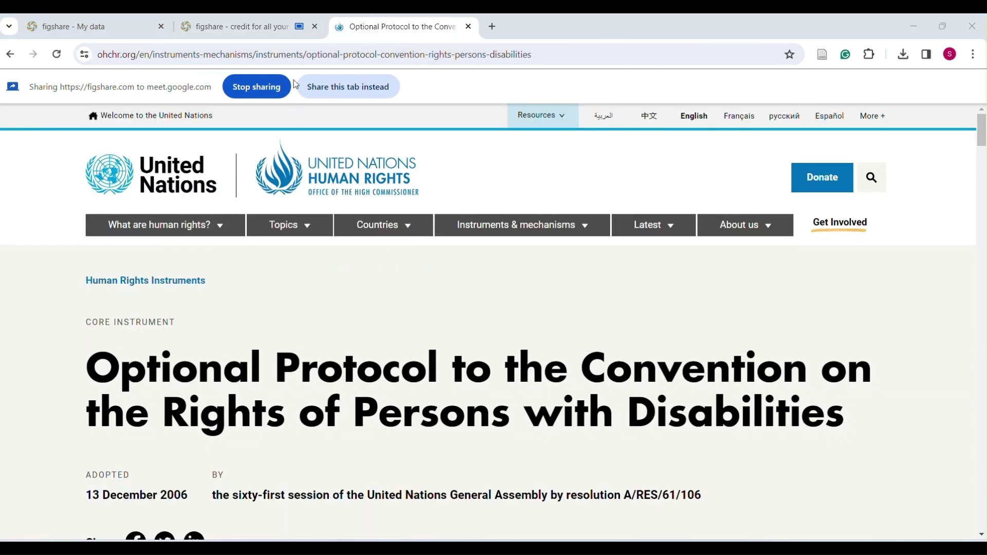
# - Hyperlink the selected CRPD phrase to the copied OHCHR Optional Protocol page URL
pyautogui.click(304, 57)
pyautogui.hotkey('ctrl', 'c')
pyautogui.hotkey('ctrl', 'shift', 'Tab')
pyautogui.click(289, 338)
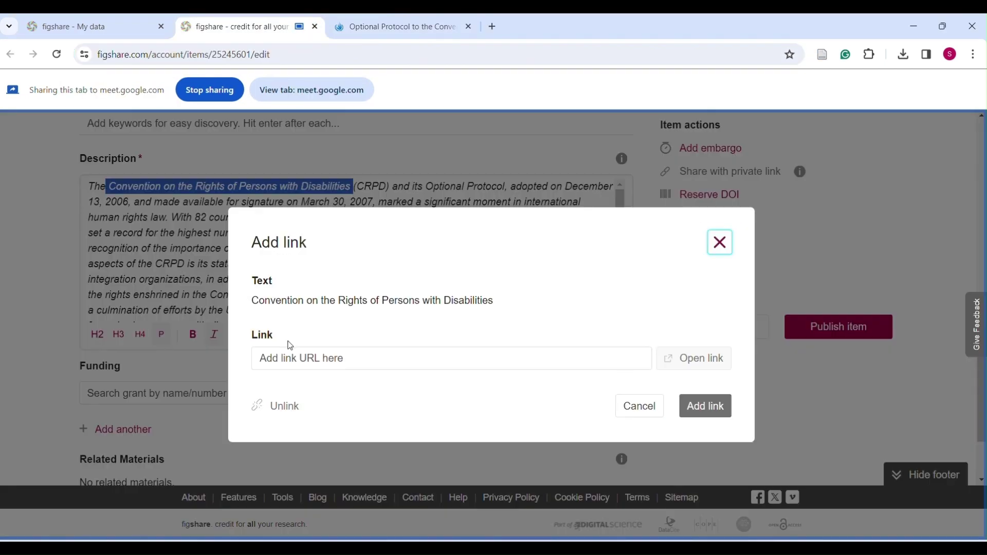
pyautogui.click(356, 355)
pyautogui.hotkey('ctrl', 'v')
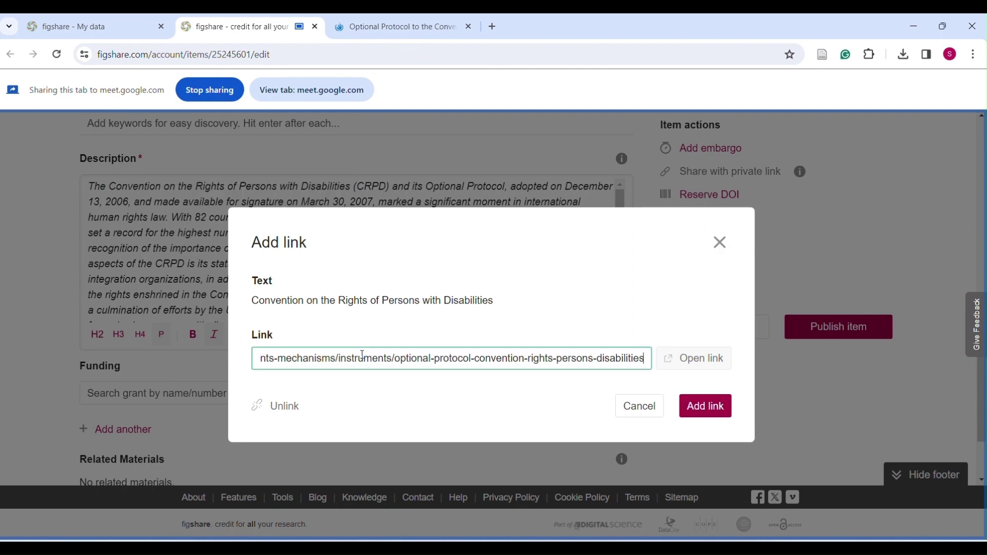
pyautogui.click(701, 405)
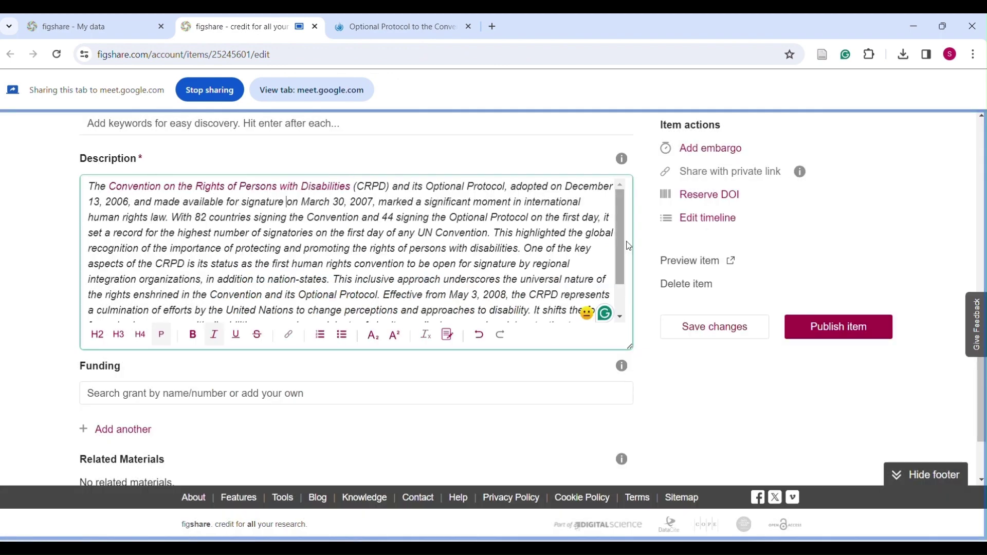
pyautogui.scroll(-1, 255, 286)
pyautogui.scroll(-1, 272, 430)
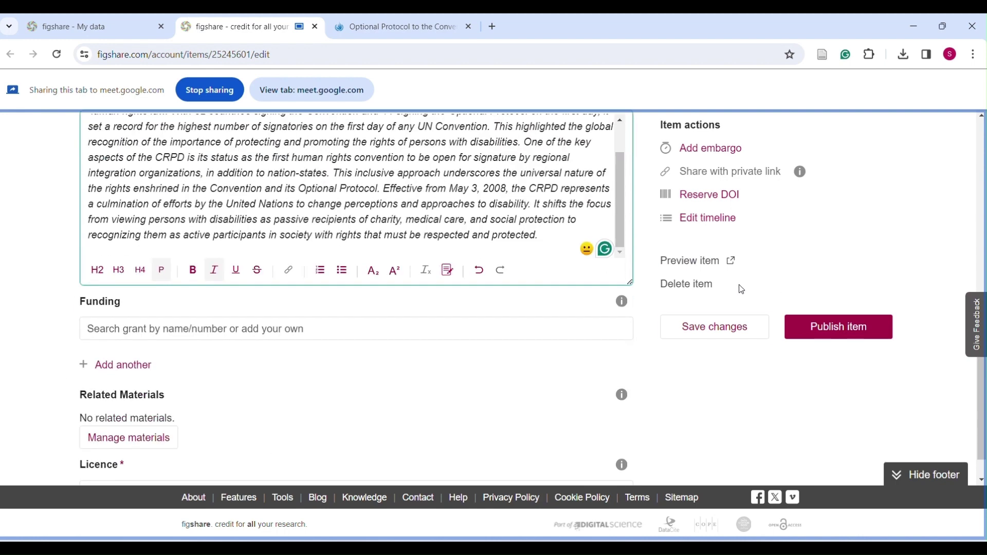
pyautogui.click(267, 329)
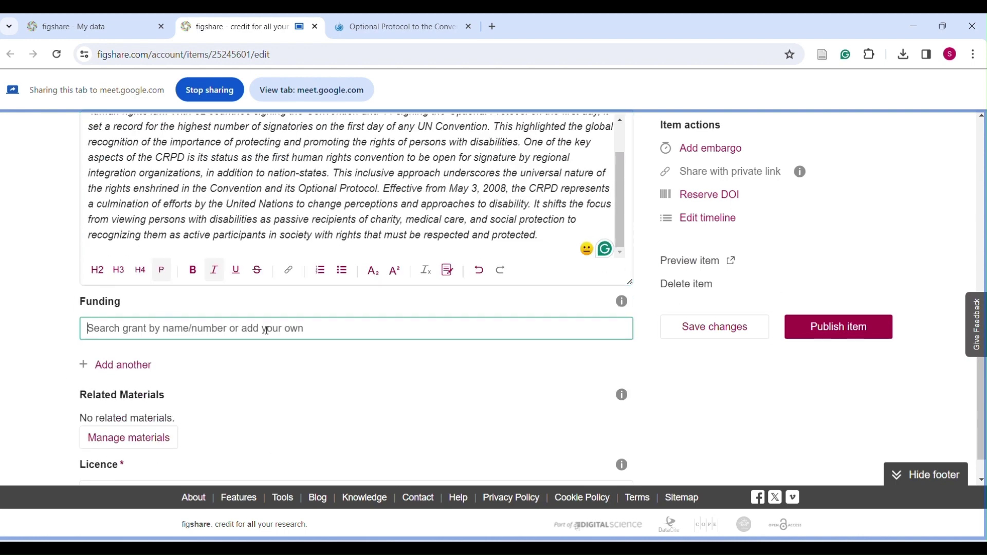
# - Enter 'Institute of Legal and Policy Research' as the item's funding source
pyautogui.scroll(-1, 270, 329)
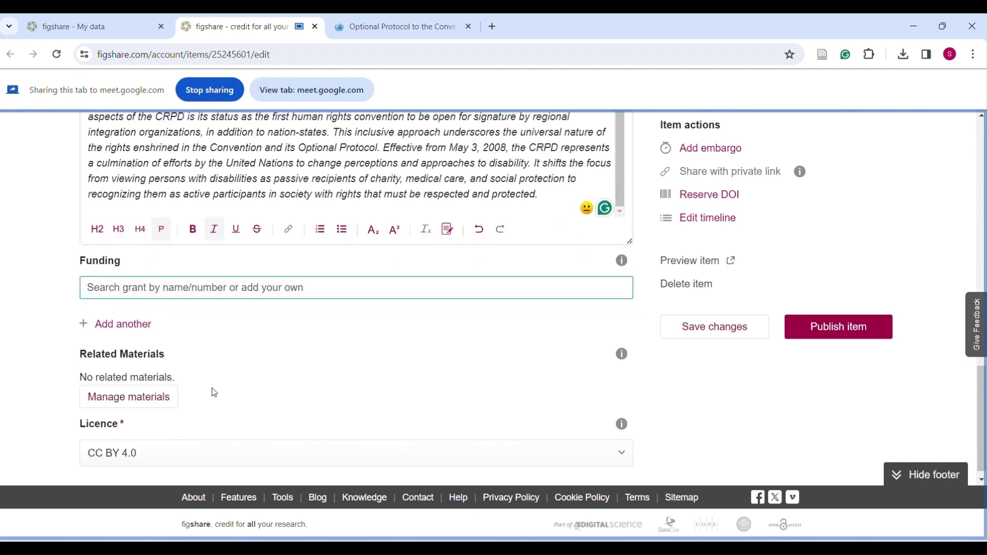
pyautogui.write('Institute o')
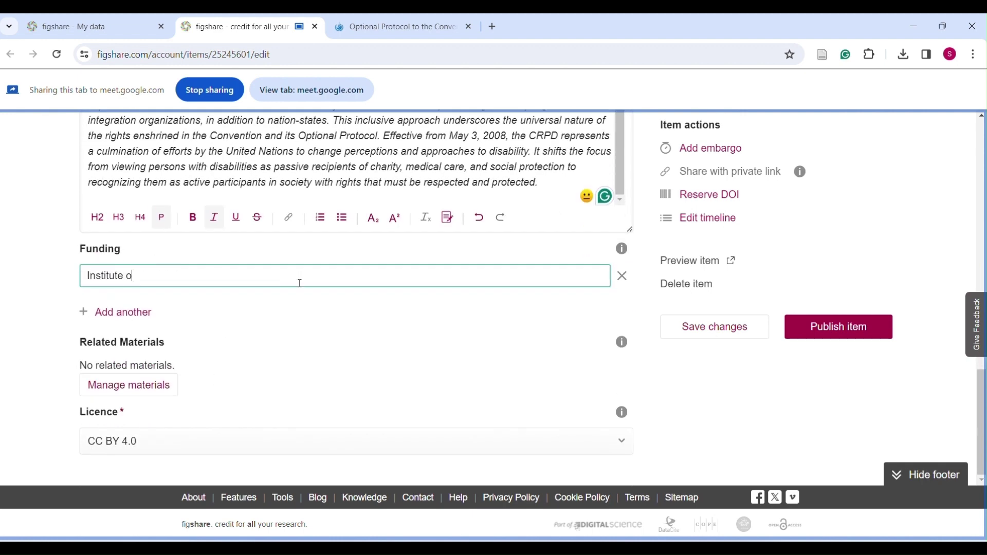
pyautogui.write('f Legal and Policy R')
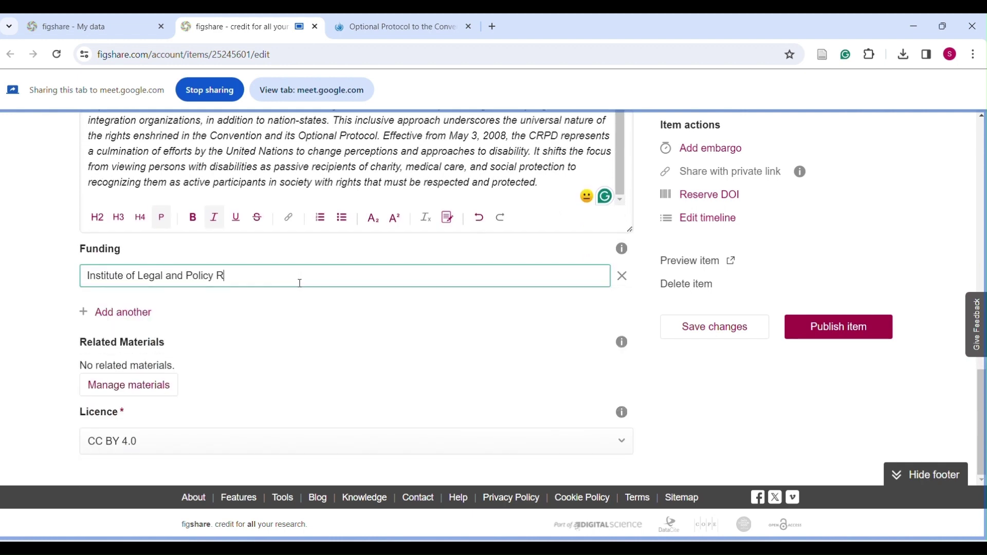
pyautogui.write('esearch')
pyautogui.press('Return')
pyautogui.press('BackSpace')
pyautogui.click(370, 311)
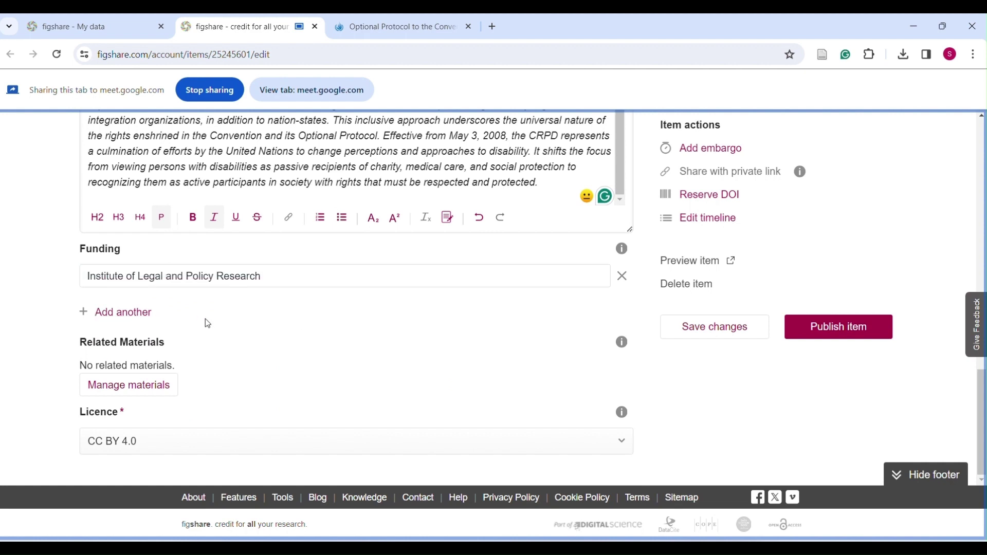
# - Keep CC BY 4.0 as the item's licence
pyautogui.scroll(1, 360, 365)
pyautogui.scroll(-1, 294, 362)
pyautogui.click(159, 452)
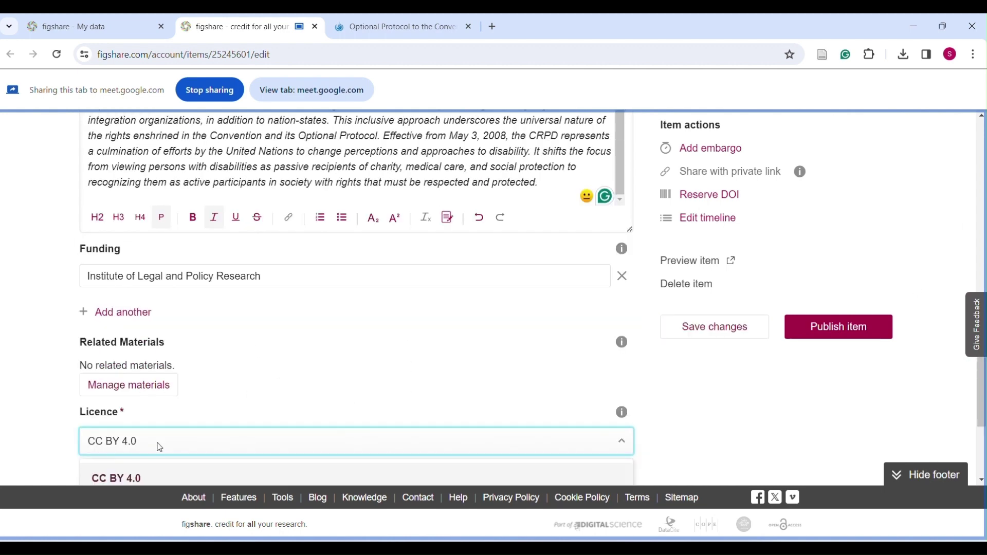
pyautogui.scroll(-5, 983, 447)
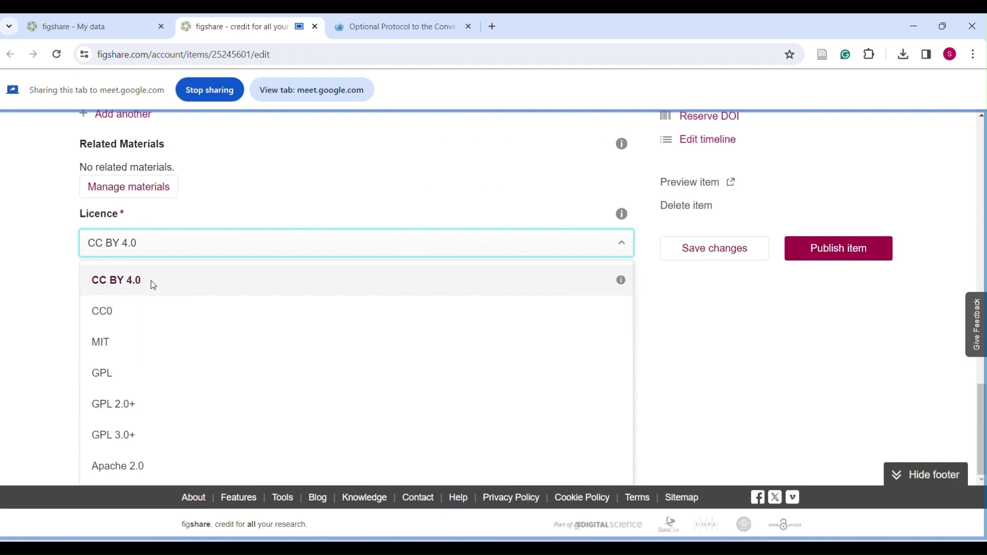
pyautogui.click(153, 285)
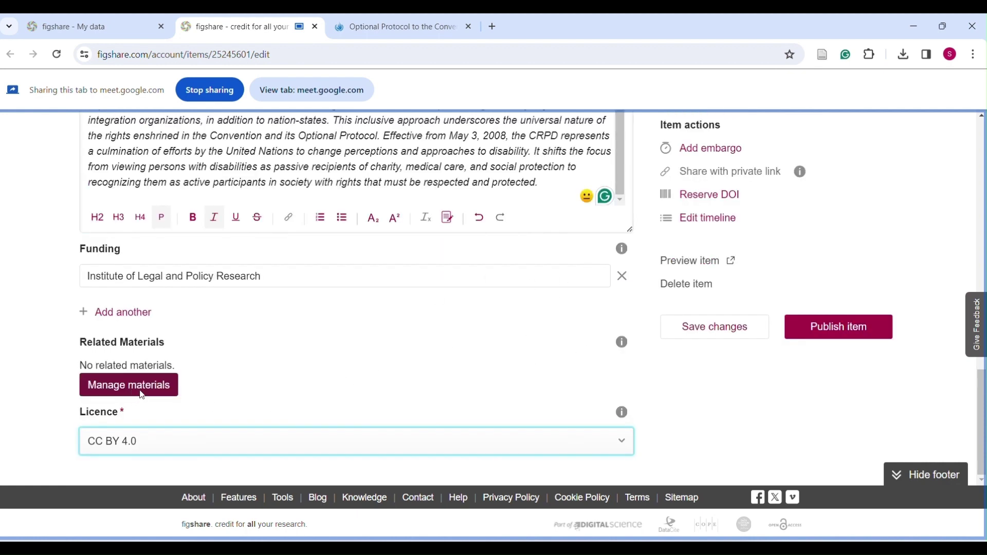
pyautogui.scroll(3, 926, 346)
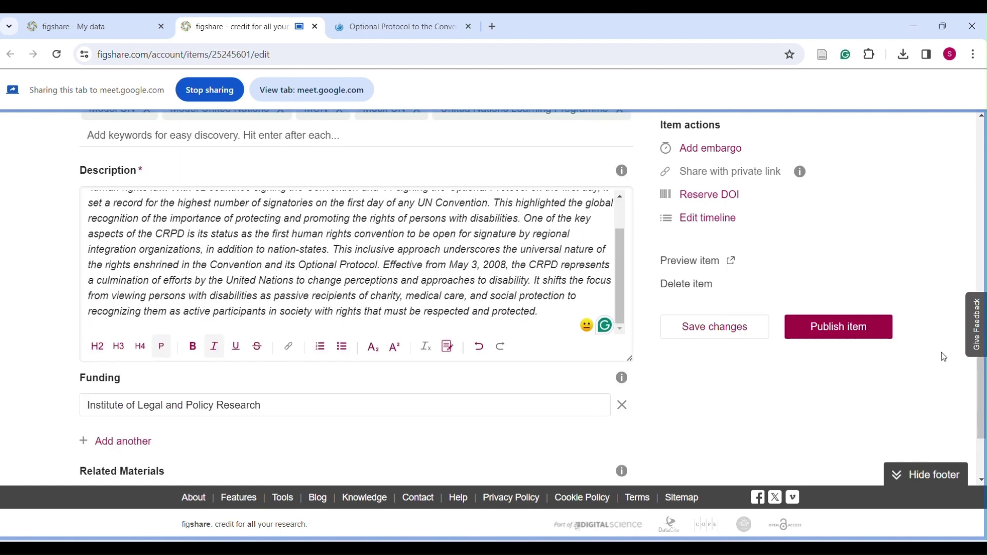
# - Reserve DOI 10.6084/m9.figshare.25245601 for the item and copy it to the clipboard
pyautogui.scroll(2, 724, 233)
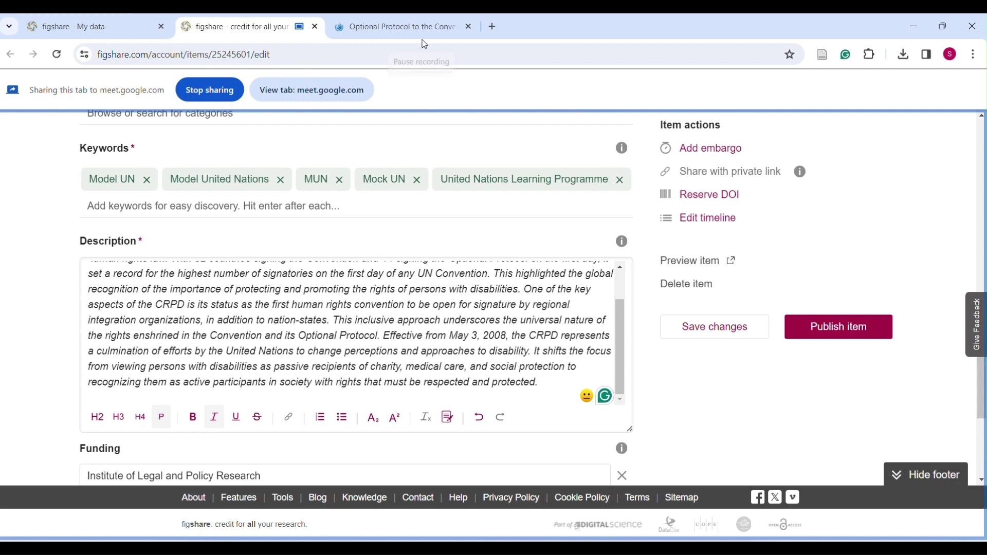
pyautogui.click(713, 194)
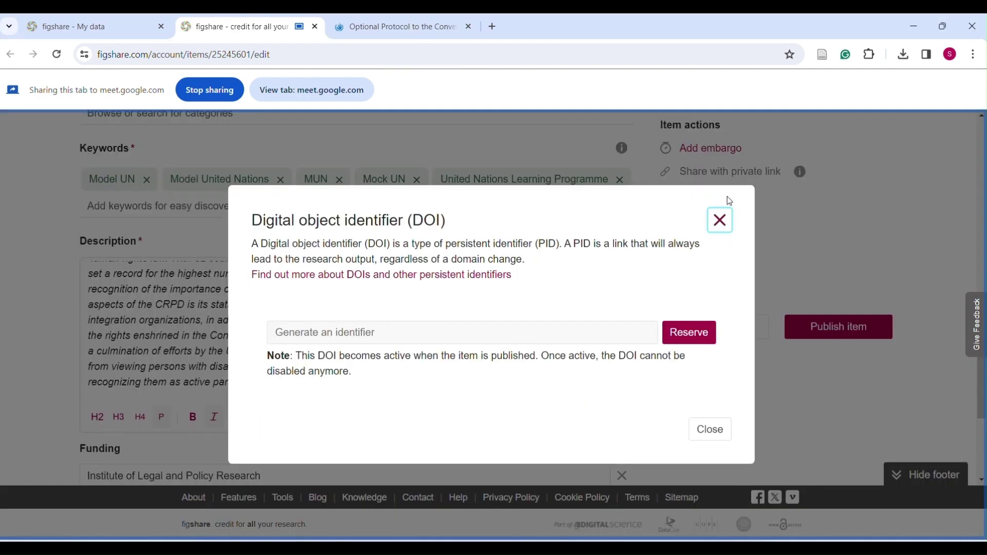
pyautogui.click(694, 340)
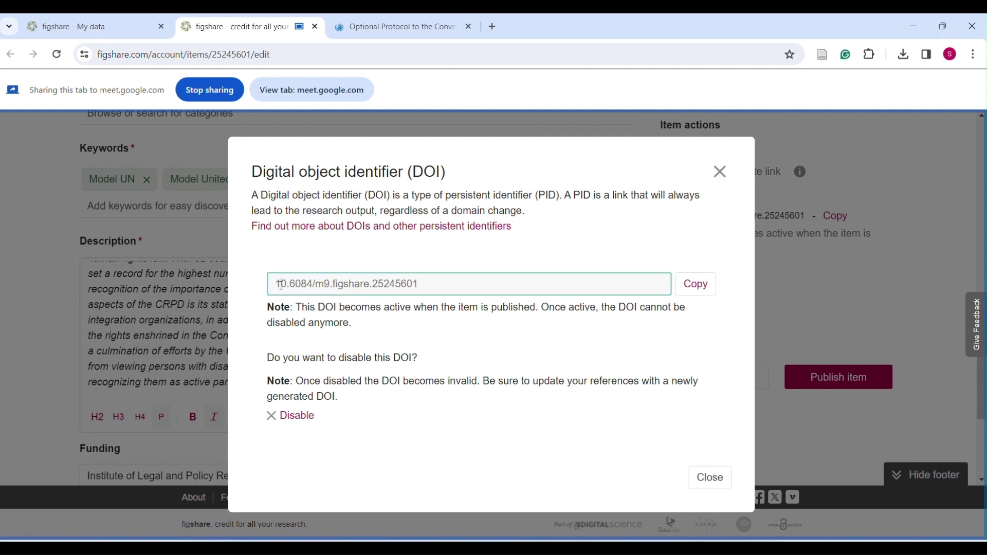
pyautogui.tripleClick(422, 284)
pyautogui.click(695, 284)
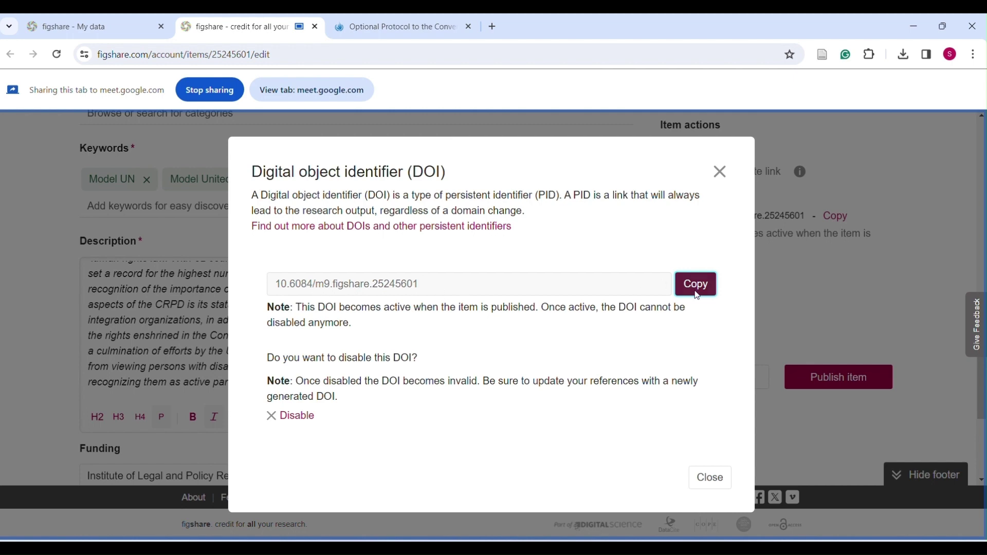
pyautogui.click(710, 478)
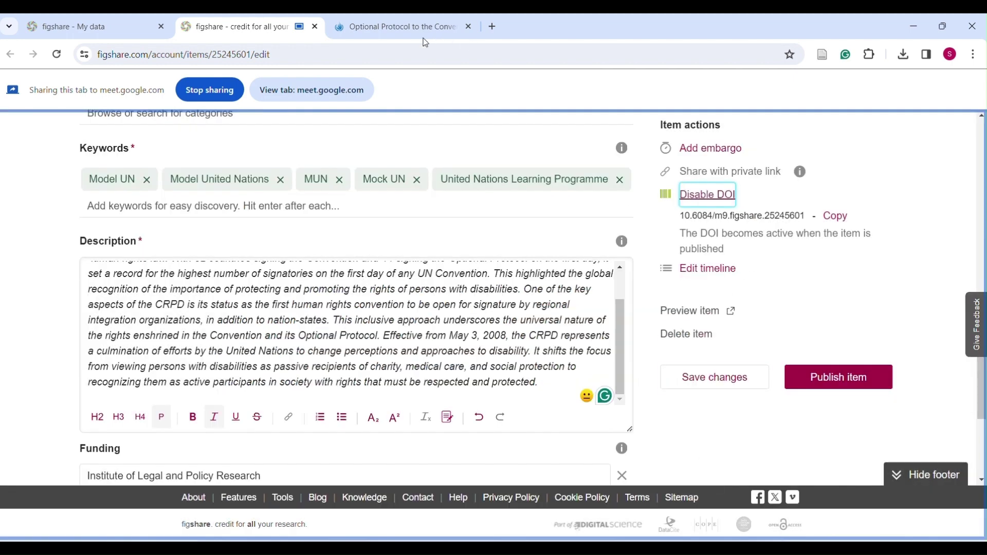
pyautogui.scroll(2, 813, 319)
# - Save the item's changes and publish it
pyautogui.scroll(-1, 709, 335)
pyautogui.click(727, 378)
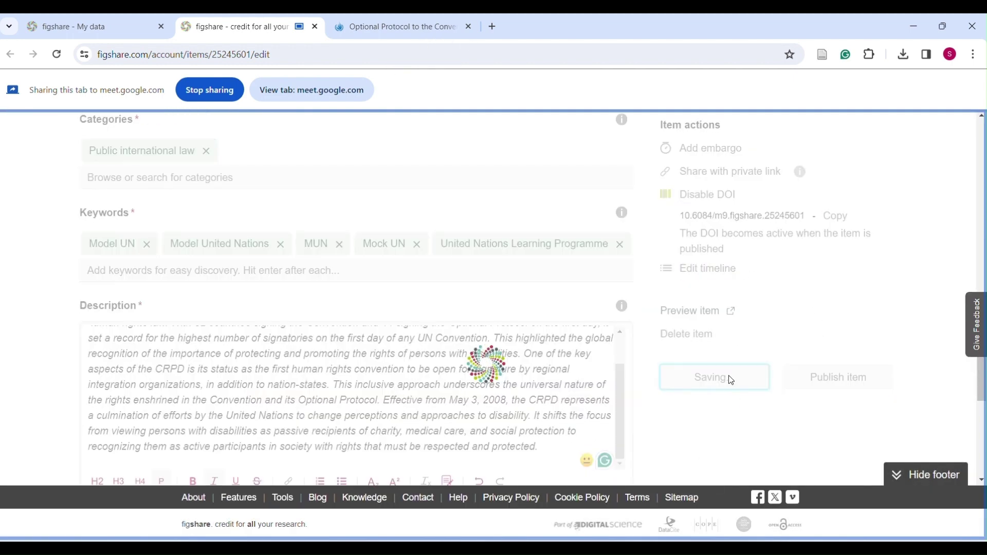
pyautogui.click(837, 378)
pyautogui.click(729, 403)
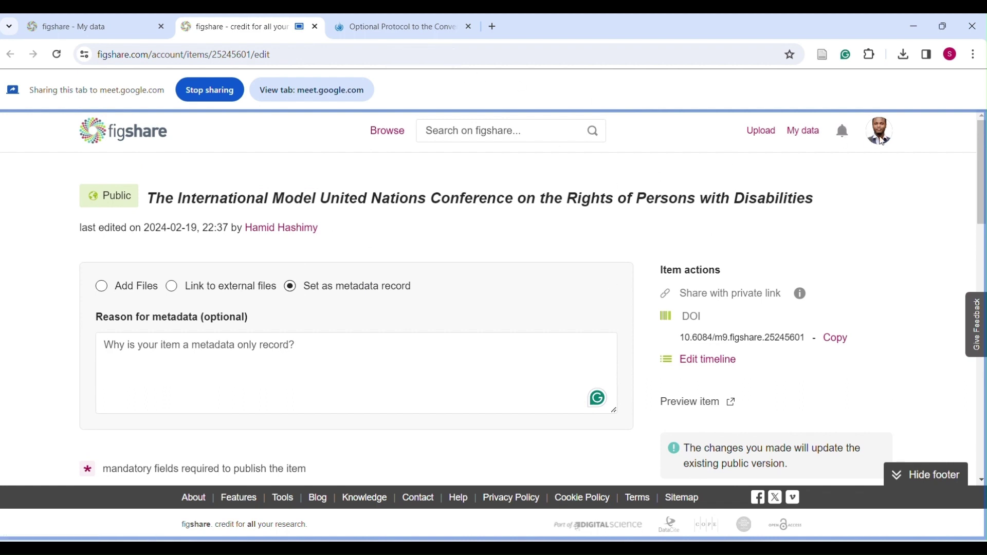
# - Go to the account's Applications page listing ORCID, GitHub, GitLab and BitBucket integrations
pyautogui.click(880, 140)
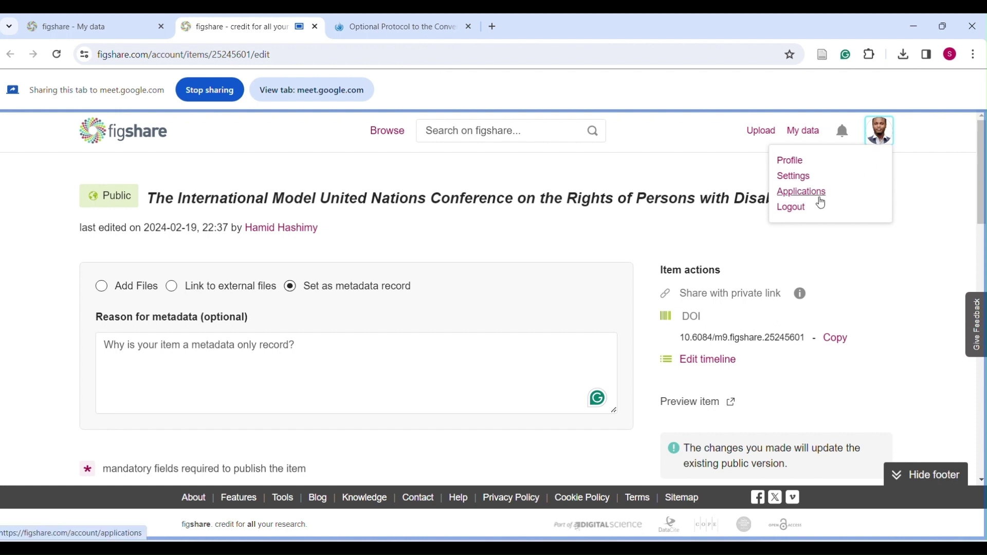
pyautogui.click(820, 200)
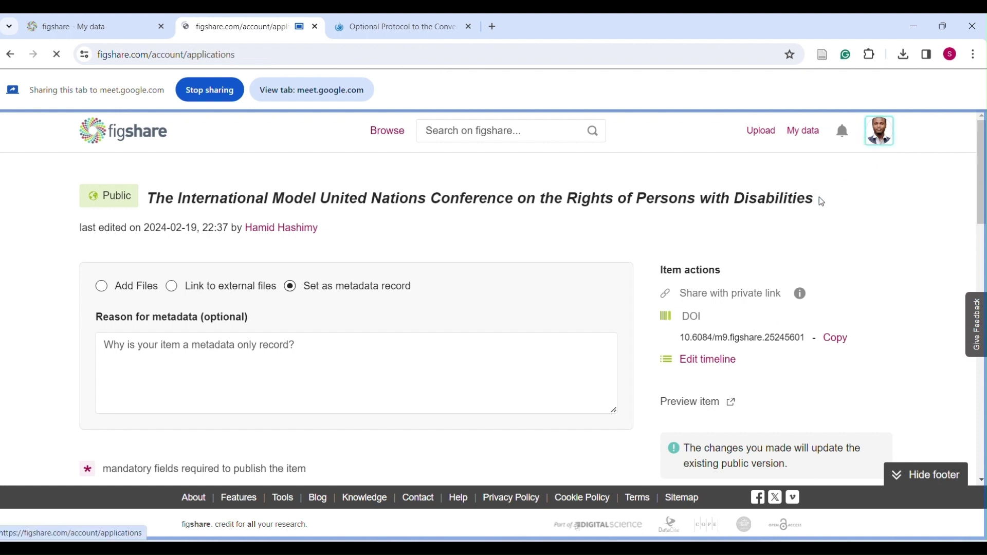
pyautogui.scroll(-1, 727, 353)
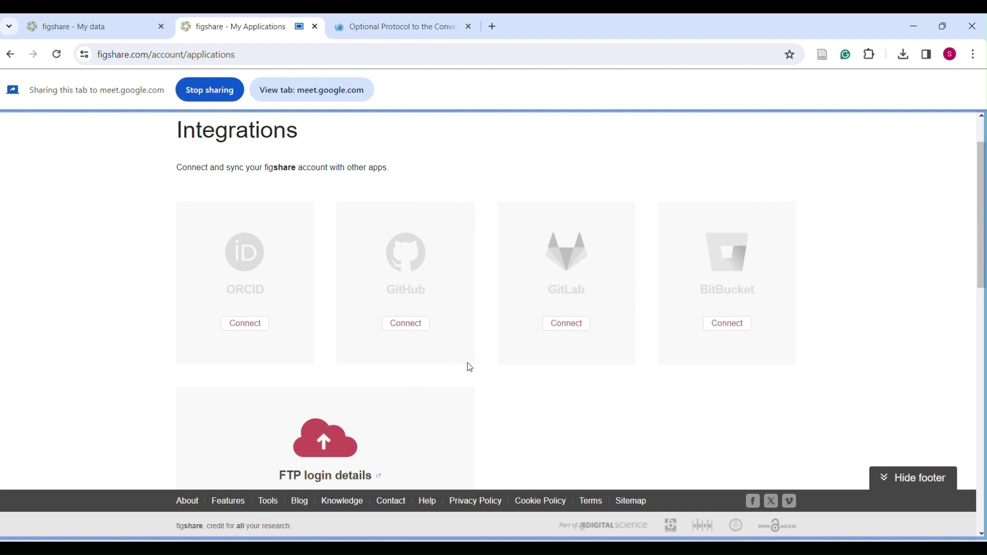
pyautogui.scroll(-1, 459, 379)
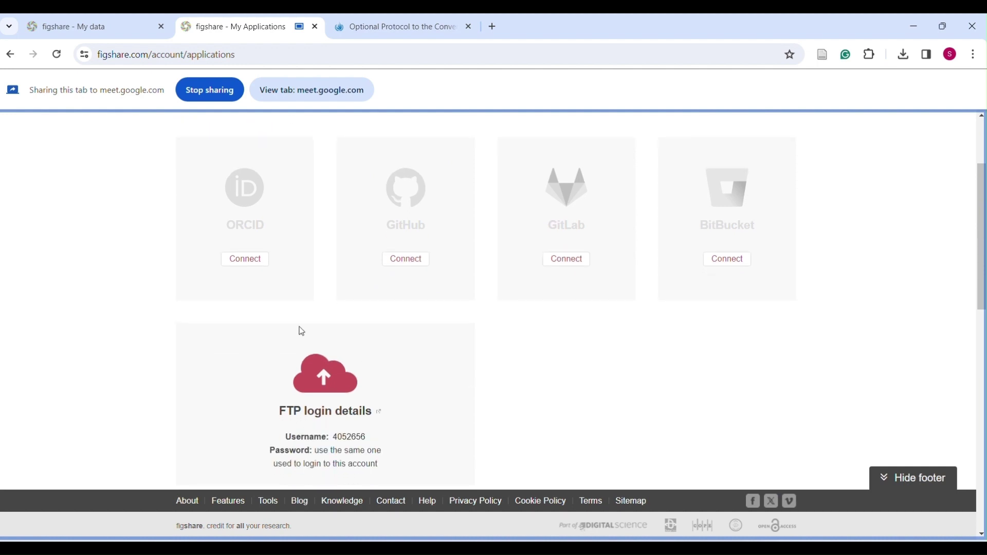
# - Connect figshare to ORCID, accept all cookies and begin registering a new ORCID iD
pyautogui.click(250, 265)
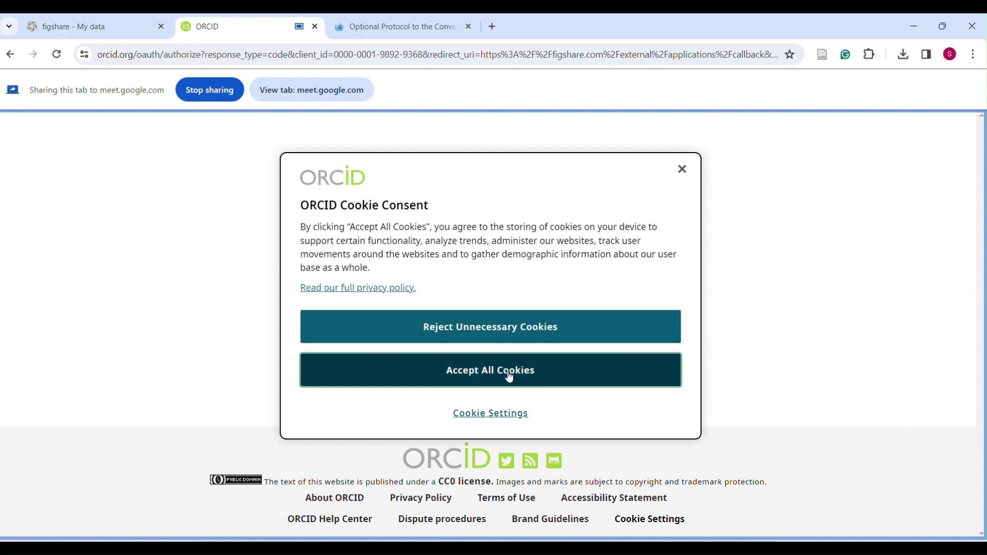
pyautogui.click(509, 377)
pyautogui.scroll(-2, 504, 315)
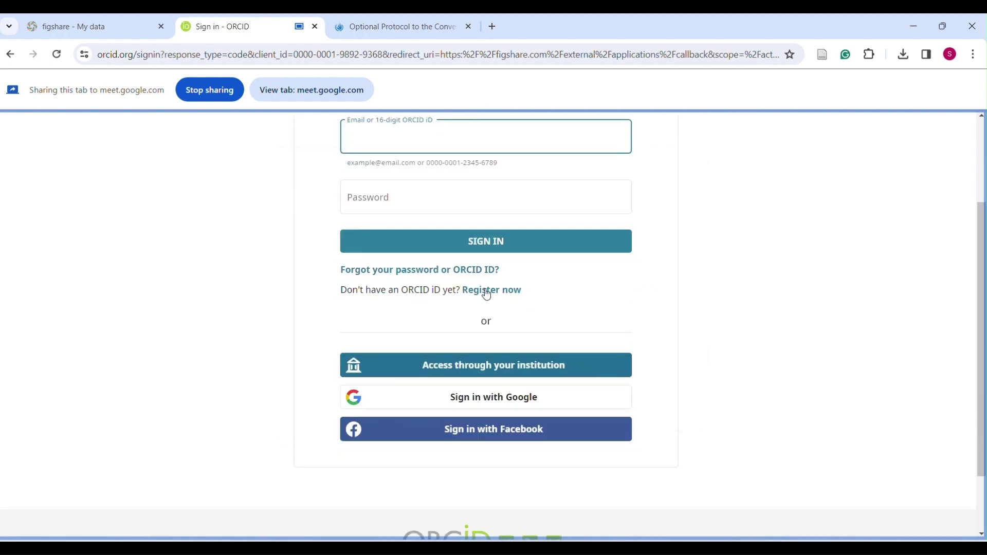
pyautogui.click(487, 292)
pyautogui.scroll(-1, 491, 308)
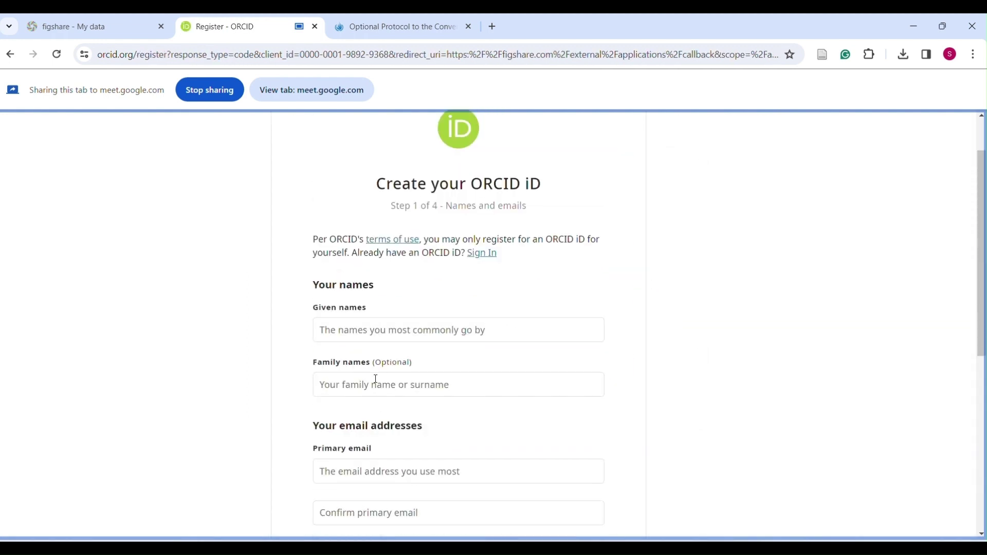
pyautogui.scroll(-1, 376, 379)
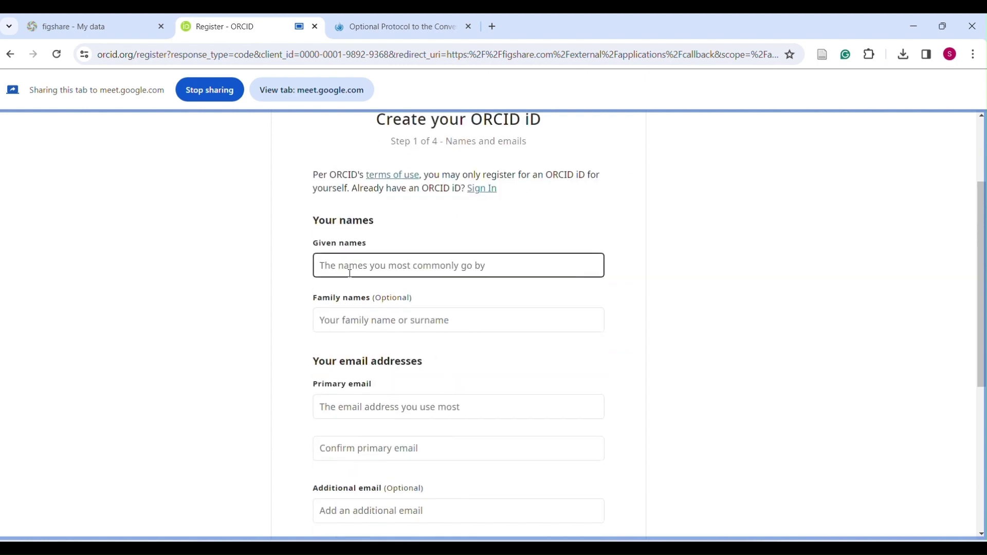
pyautogui.scroll(-2, 415, 414)
pyautogui.scroll(2, 440, 398)
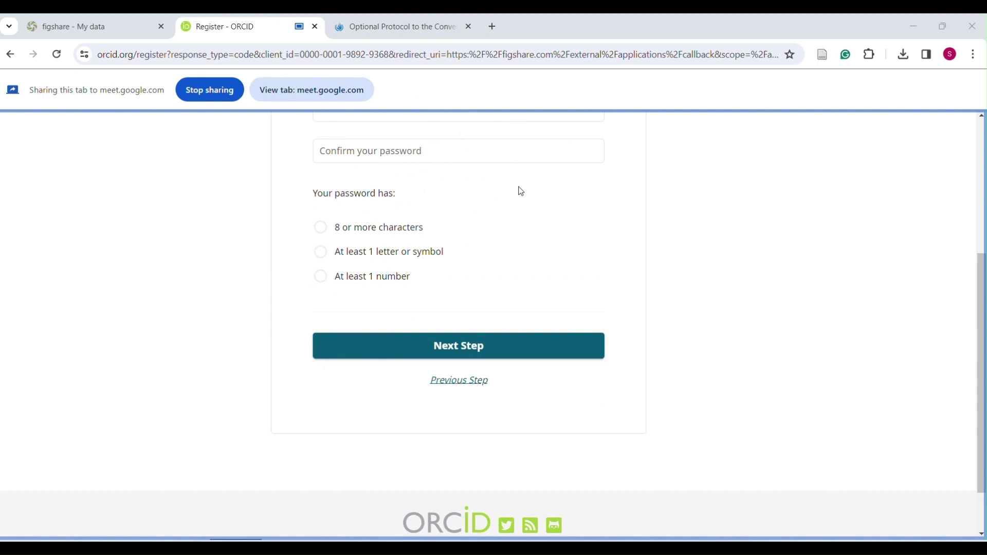
pyautogui.scroll(4, 509, 201)
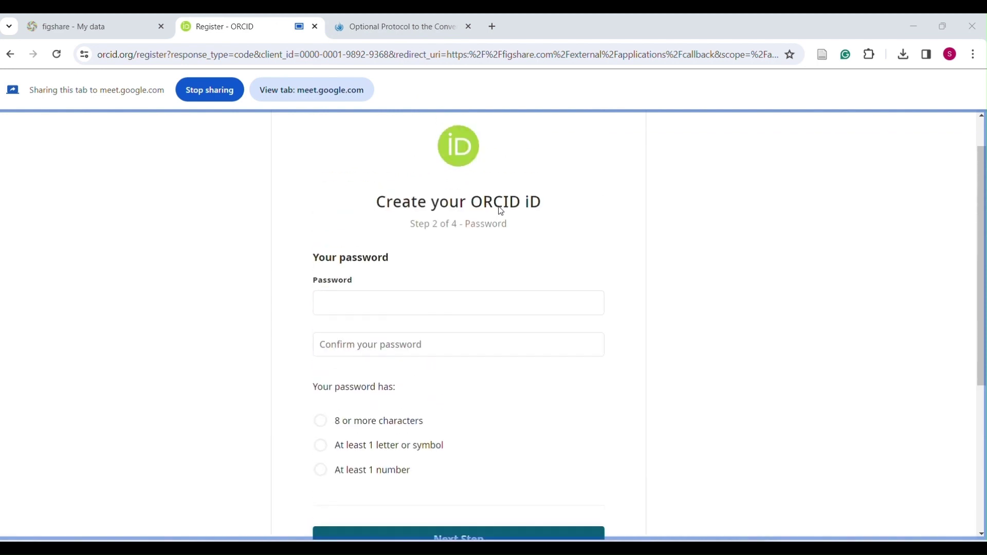
pyautogui.scroll(-1, 501, 210)
# - Set and confirm the new account password
pyautogui.click(383, 242)
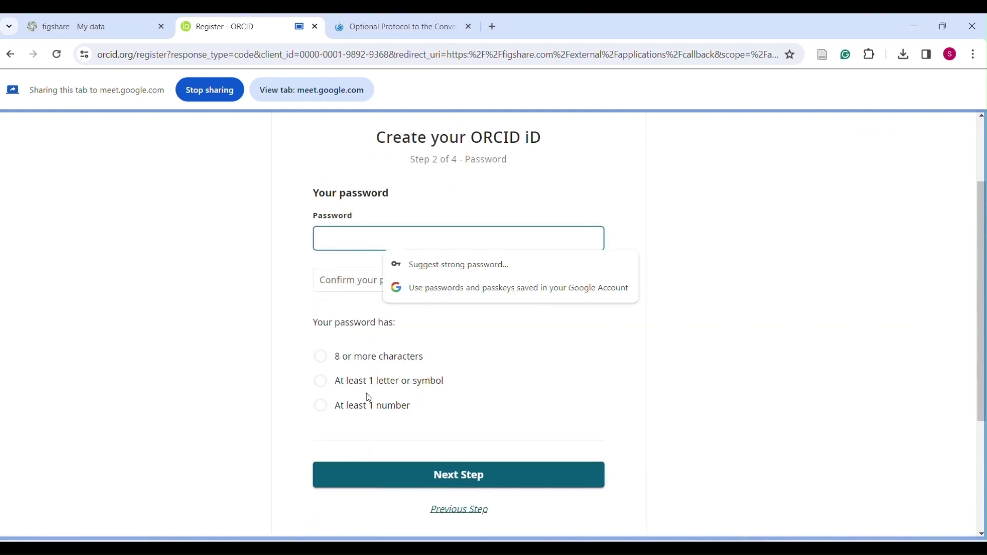
pyautogui.write('••••••••••••')
pyautogui.click(350, 278)
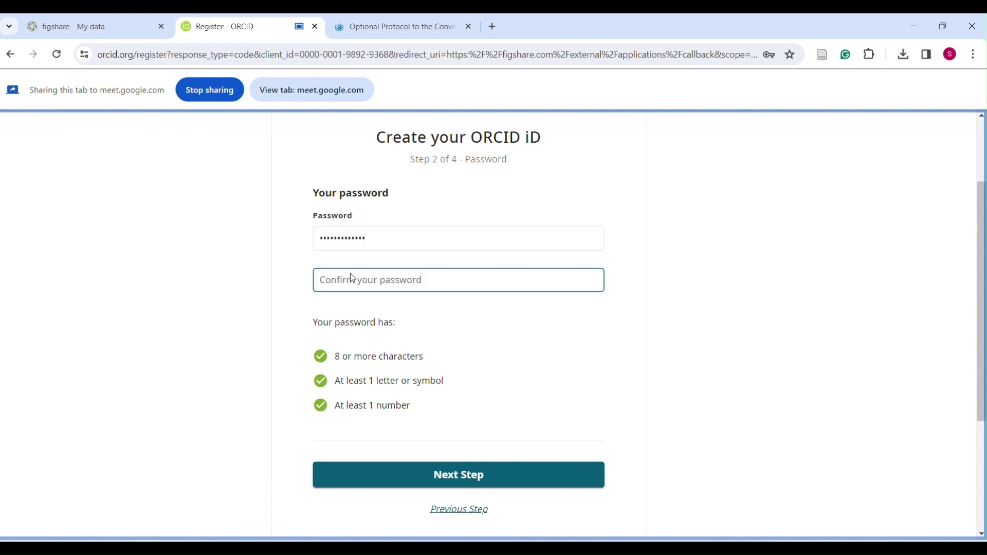
pyautogui.write('••••••••••••')
pyautogui.scroll(-1, 463, 340)
pyautogui.click(514, 409)
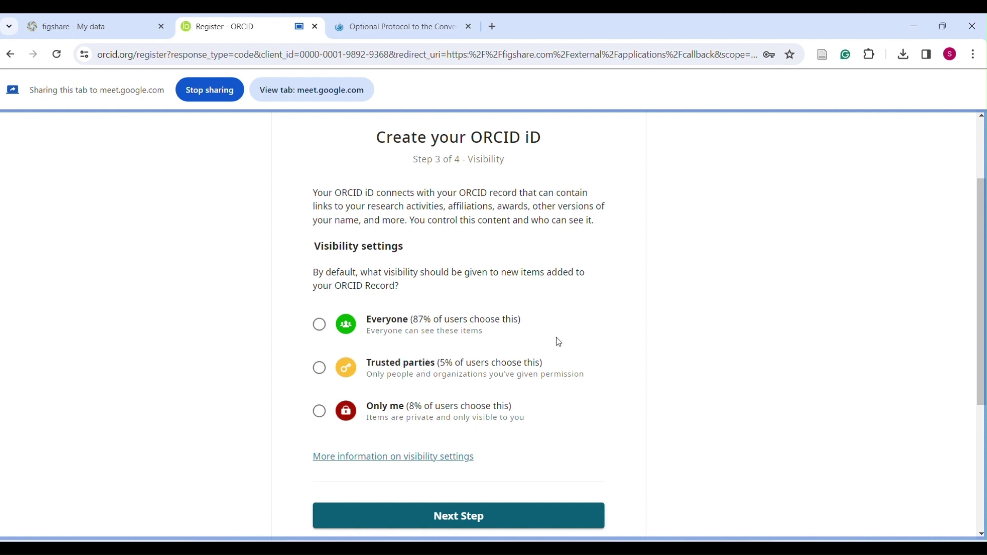
# - Set the default visibility for new record items to Everyone
pyautogui.click(354, 327)
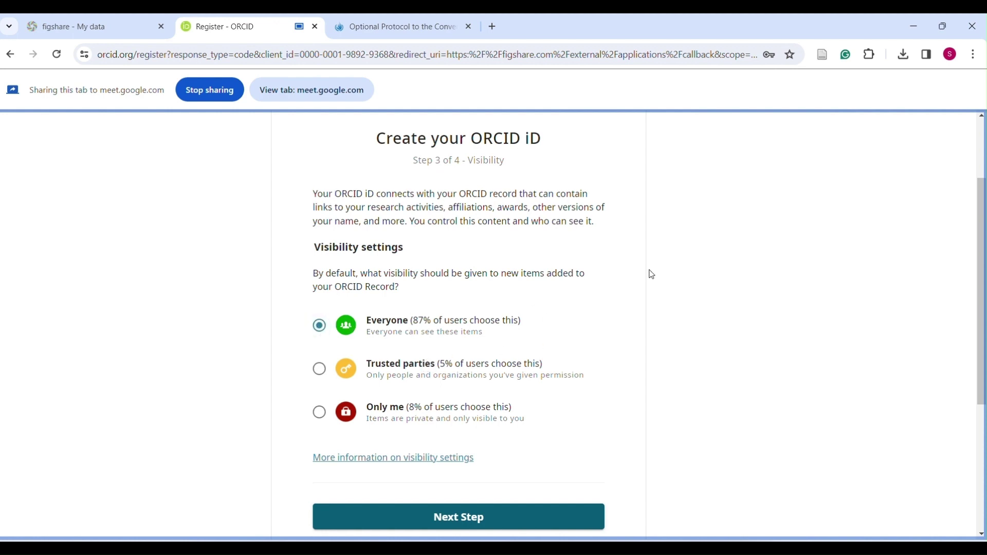
pyautogui.scroll(2, 651, 277)
pyautogui.scroll(-3, 652, 274)
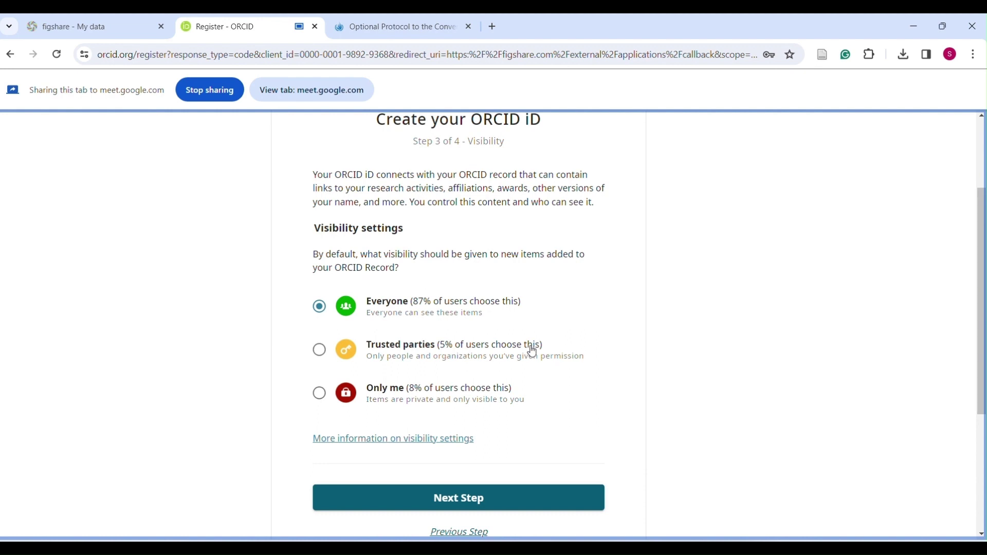
pyautogui.scroll(-1, 573, 331)
pyautogui.click(505, 436)
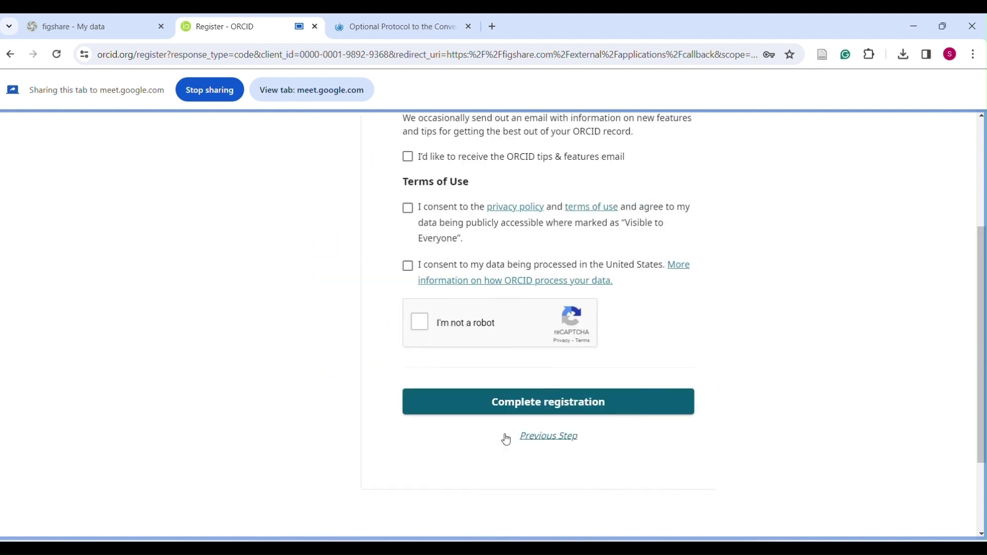
# - Tick the US data-processing consent, terms of use and tips email, then complete registration
pyautogui.click(317, 265)
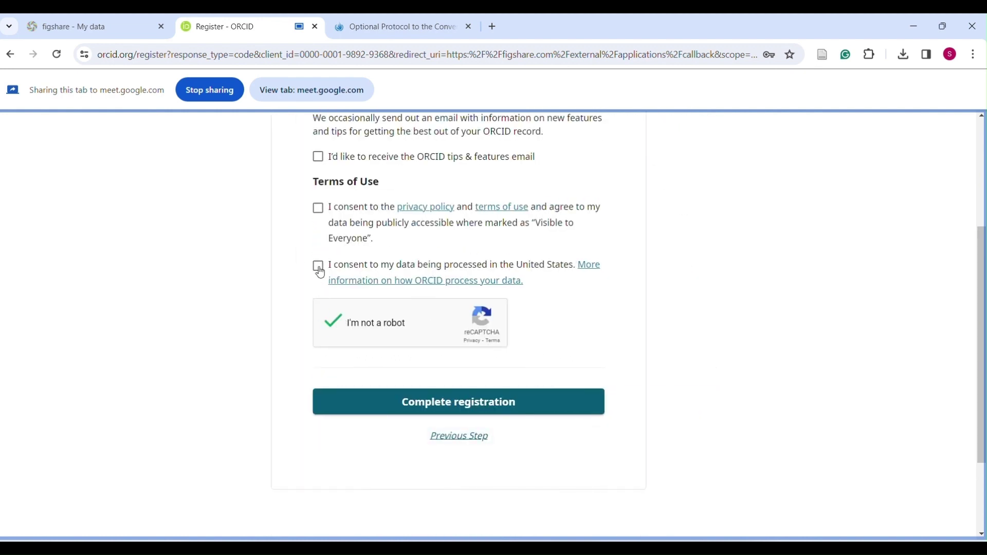
pyautogui.click(317, 208)
pyautogui.click(318, 157)
pyautogui.scroll(1, 416, 202)
pyautogui.scroll(2, 417, 202)
pyautogui.scroll(-4, 452, 402)
pyautogui.click(454, 405)
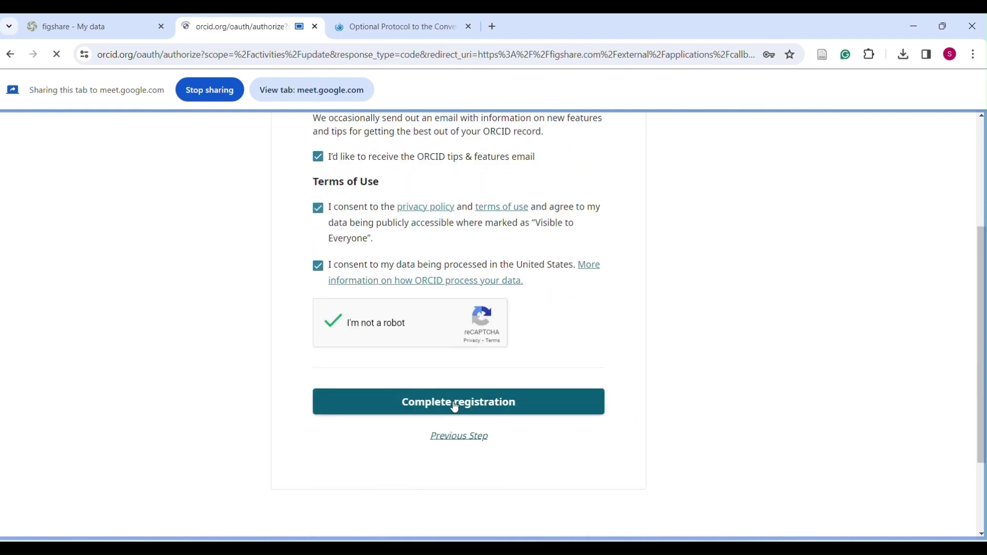
# - Decline the browser's password save and authorize figshare to update the ORCID record
pyautogui.click(784, 251)
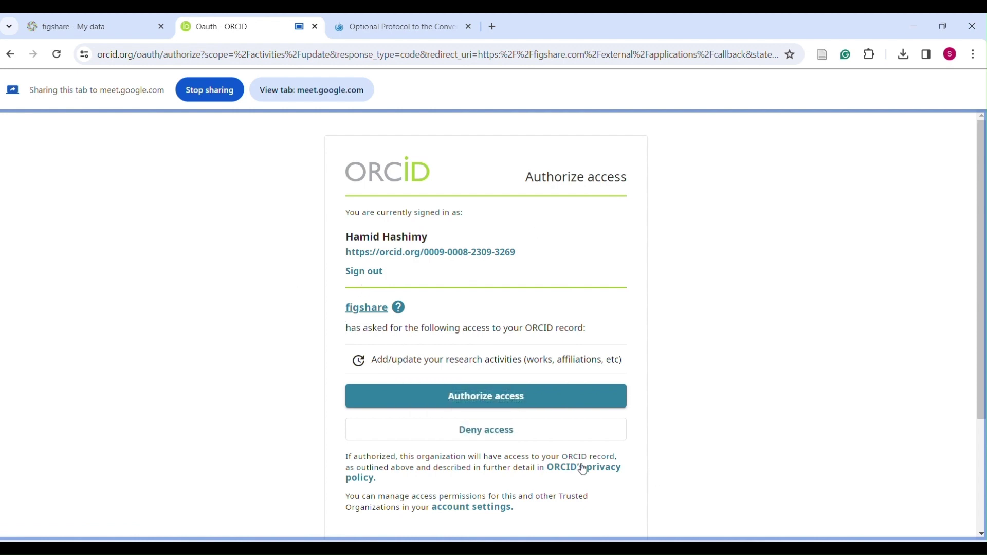
pyautogui.click(475, 397)
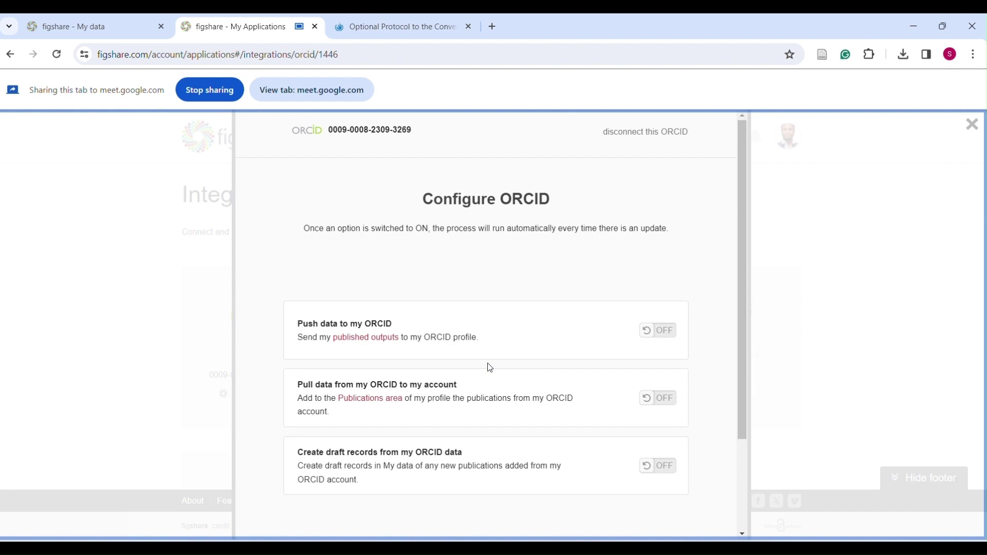
# - Switch on Push data, Pull data and Create draft records, then close the Configure ORCID panel
pyautogui.click(659, 333)
pyautogui.click(659, 400)
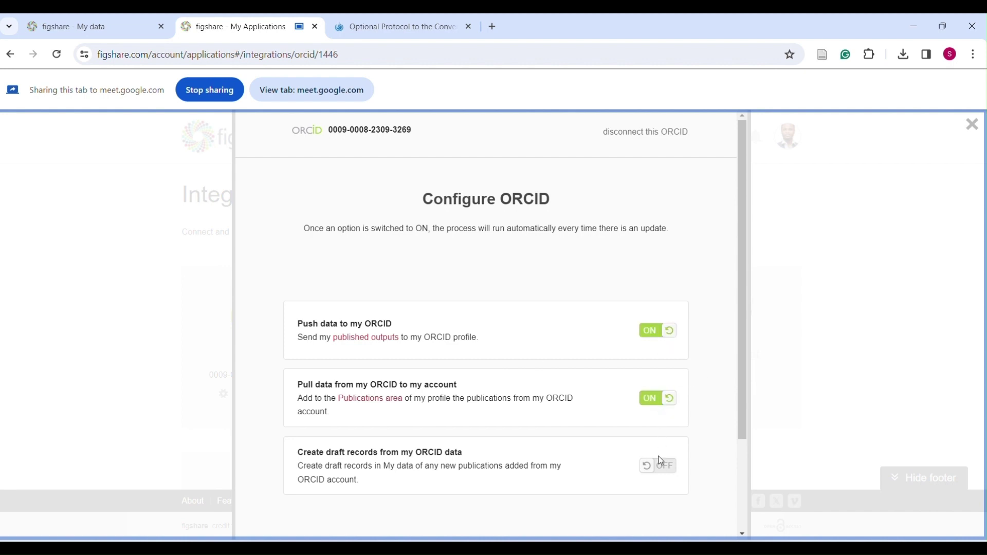
pyautogui.click(659, 468)
pyautogui.scroll(-3, 698, 410)
pyautogui.click(972, 124)
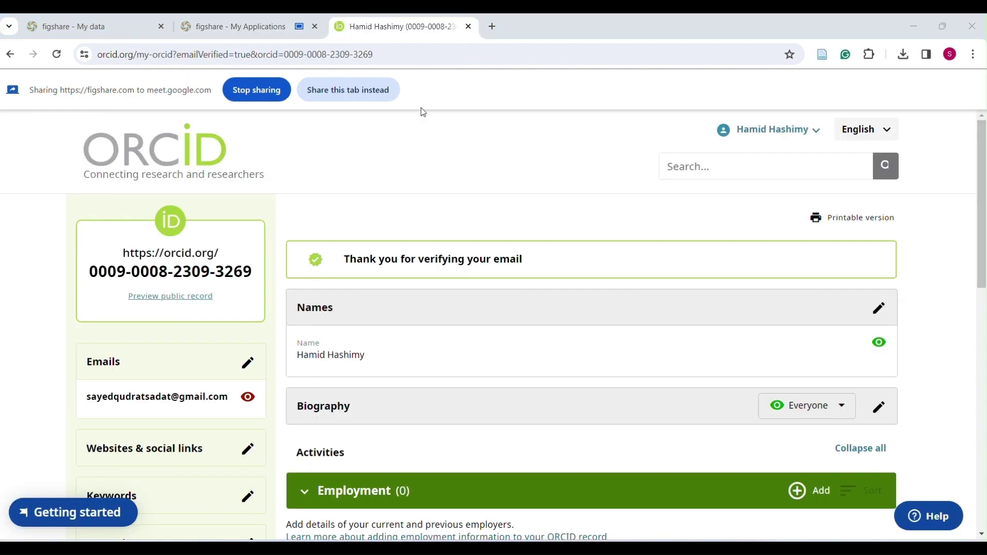
# - Begin entering a published name in the Names editor
pyautogui.scroll(-4, 439, 274)
pyautogui.scroll(2, 439, 274)
pyautogui.scroll(-3, 440, 273)
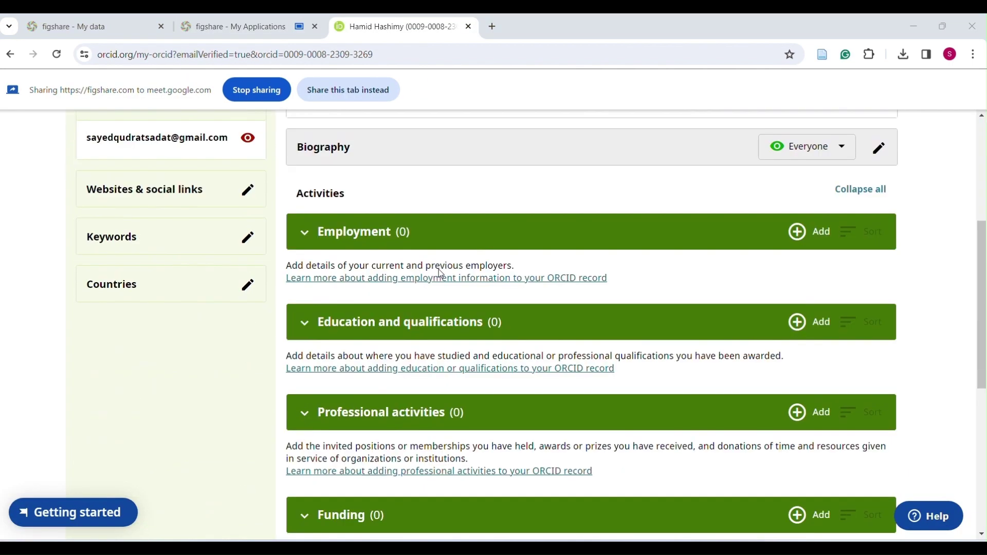
pyautogui.scroll(5, 440, 273)
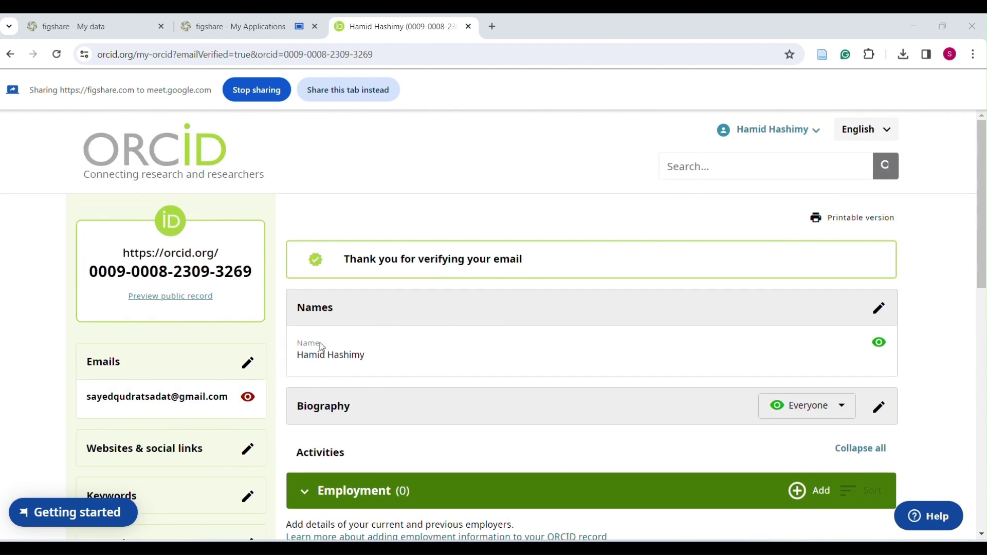
pyautogui.click(878, 308)
pyautogui.scroll(-3, 288, 354)
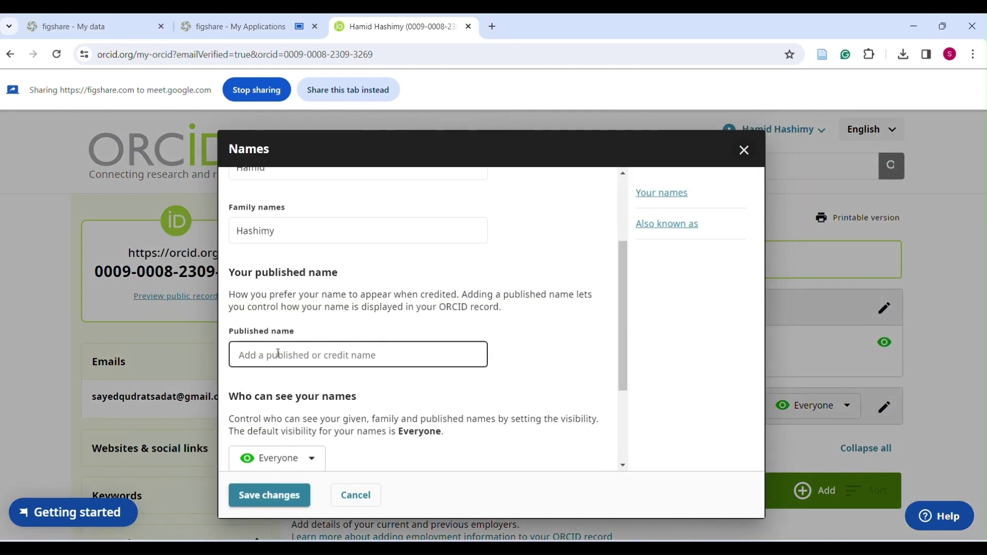
pyautogui.click(323, 360)
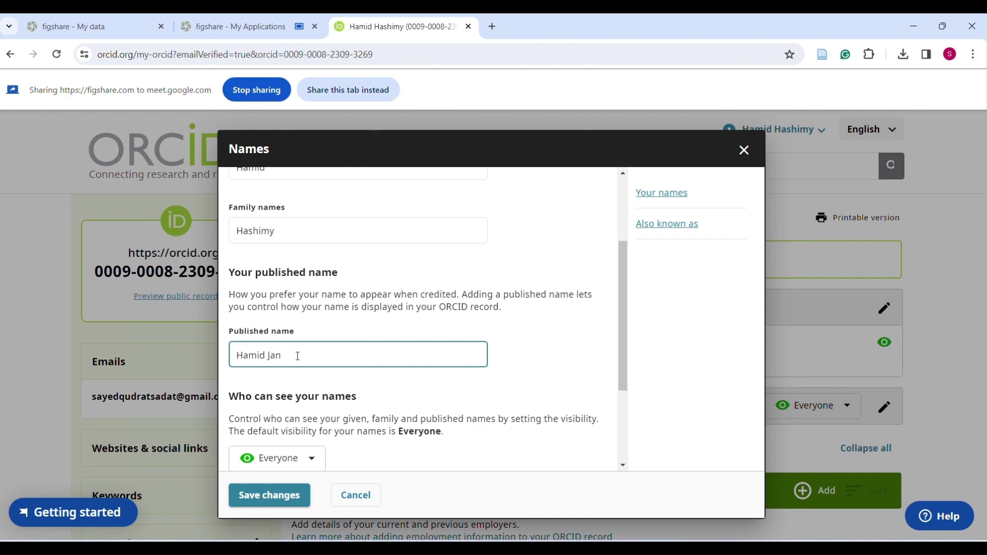
pyautogui.scroll(-3, 298, 357)
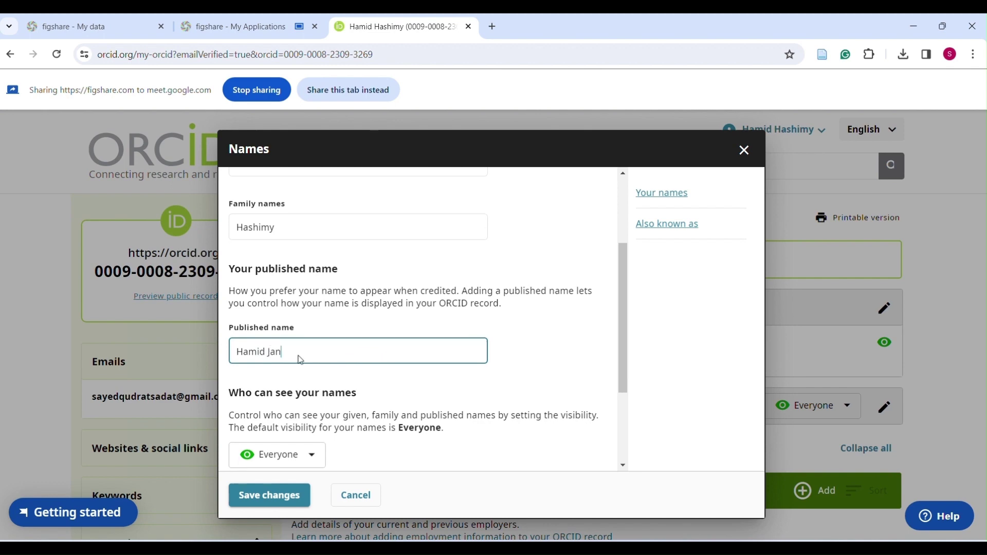
# - Set the names visibility to Trusted parties and save
pyautogui.click(311, 330)
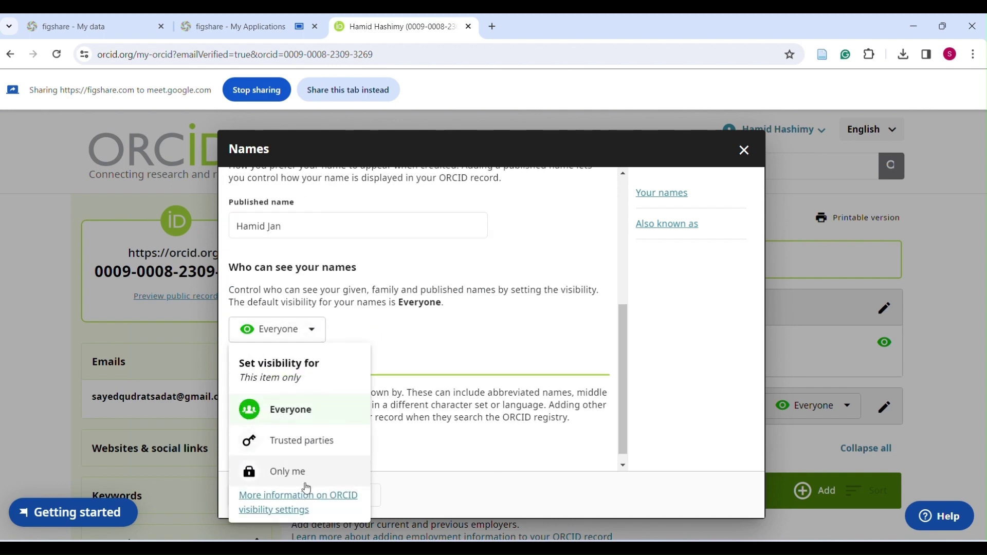
pyautogui.click(383, 359)
pyautogui.scroll(-1, 304, 378)
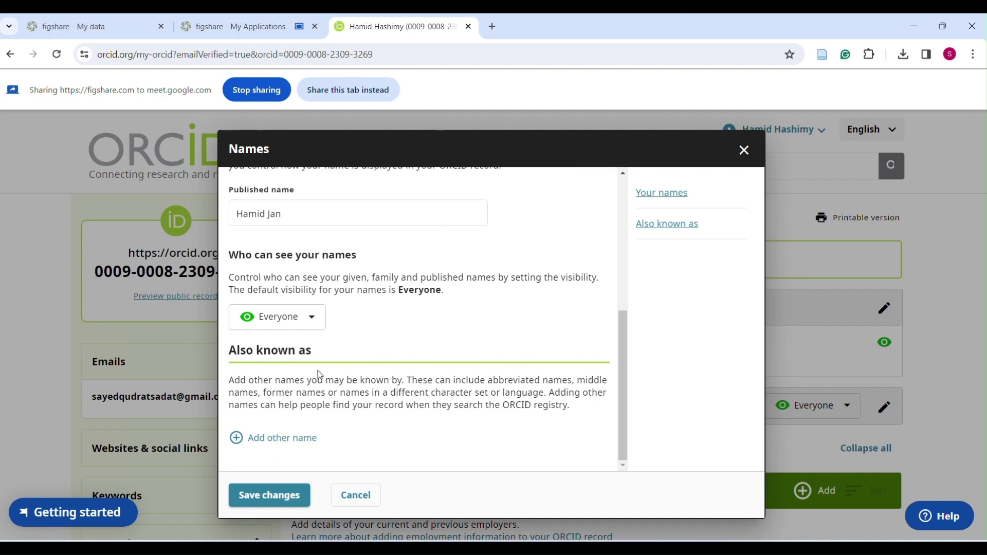
pyautogui.click(289, 317)
pyautogui.click(289, 434)
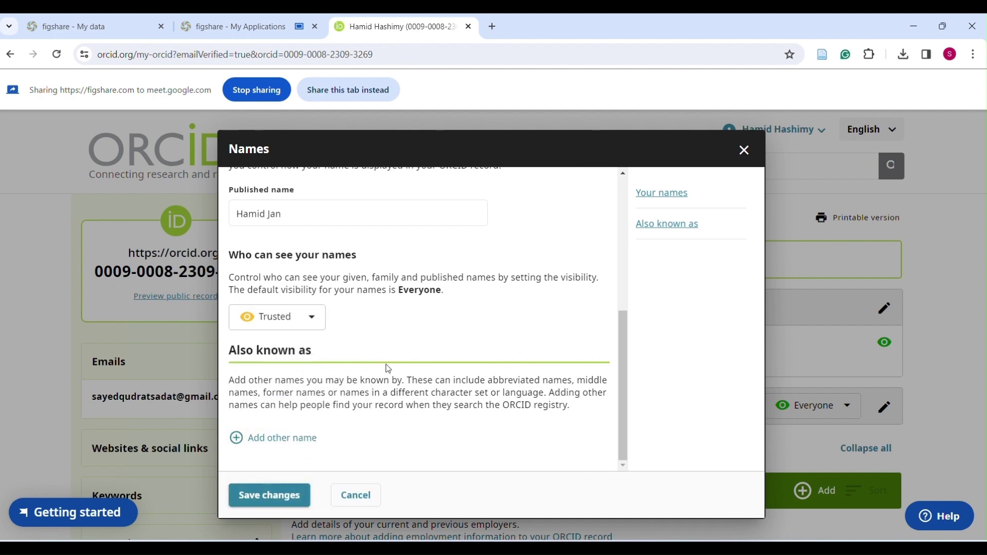
pyautogui.click(288, 495)
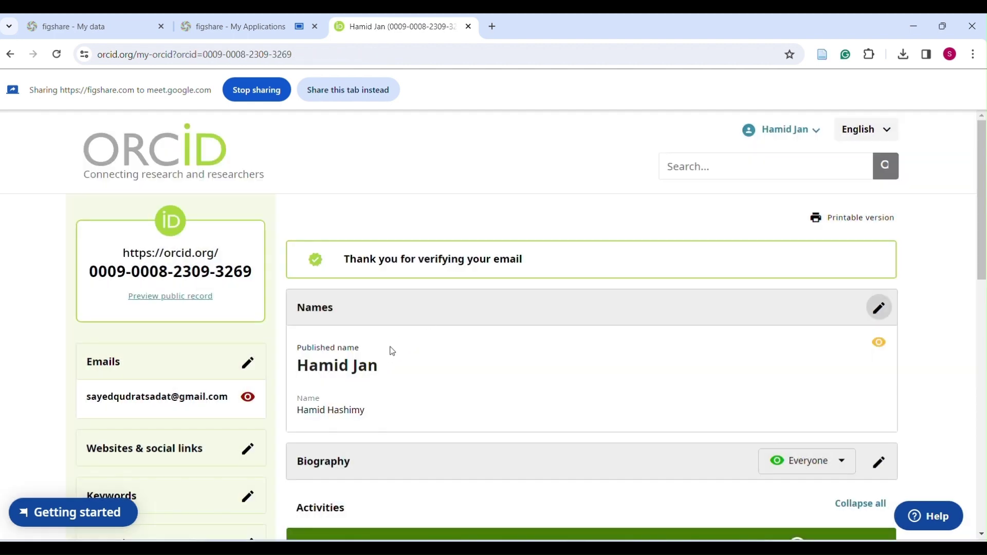
# - Revise the published name to the given name plus family initial and save it
pyautogui.click(879, 307)
pyautogui.scroll(-3, 308, 352)
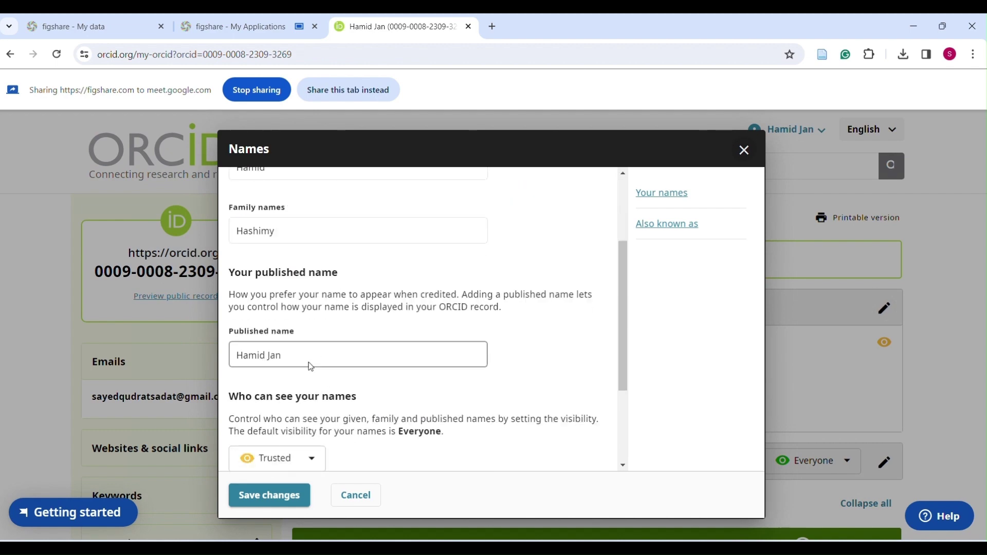
pyautogui.press('BackSpace')
pyautogui.press('BackSpace')
pyautogui.press('BackSpace')
pyautogui.write('H.')
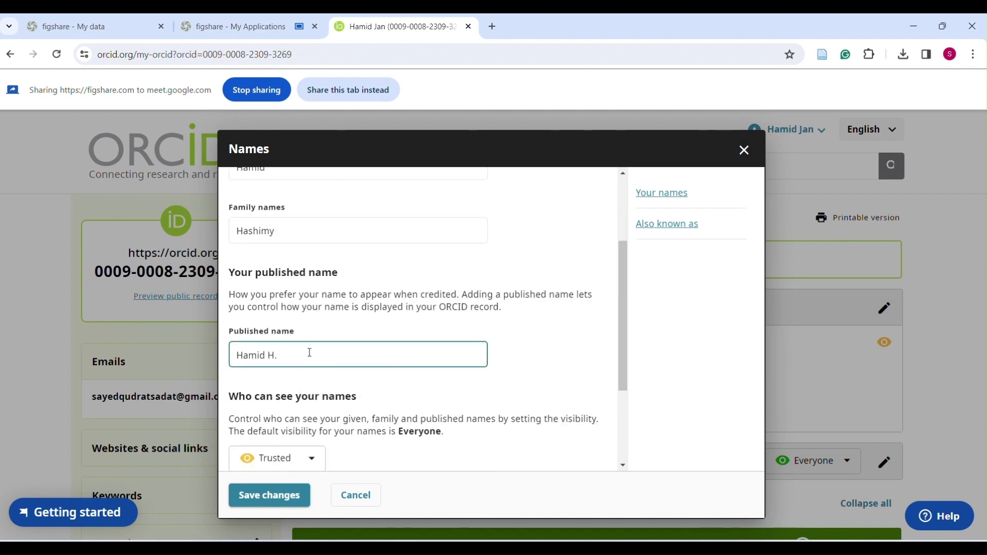
pyautogui.click(282, 497)
pyautogui.click(348, 90)
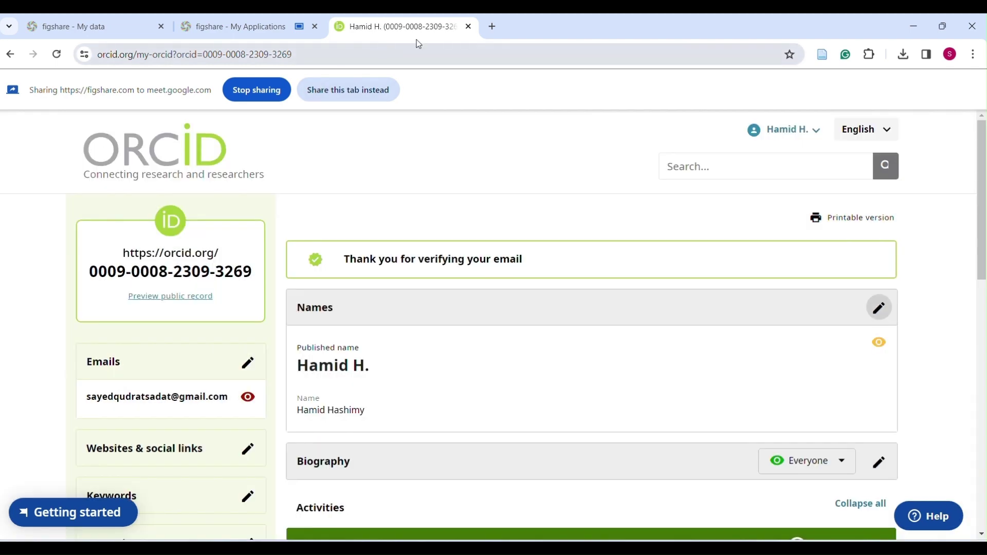
pyautogui.scroll(-3, 441, 273)
pyautogui.scroll(2, 441, 285)
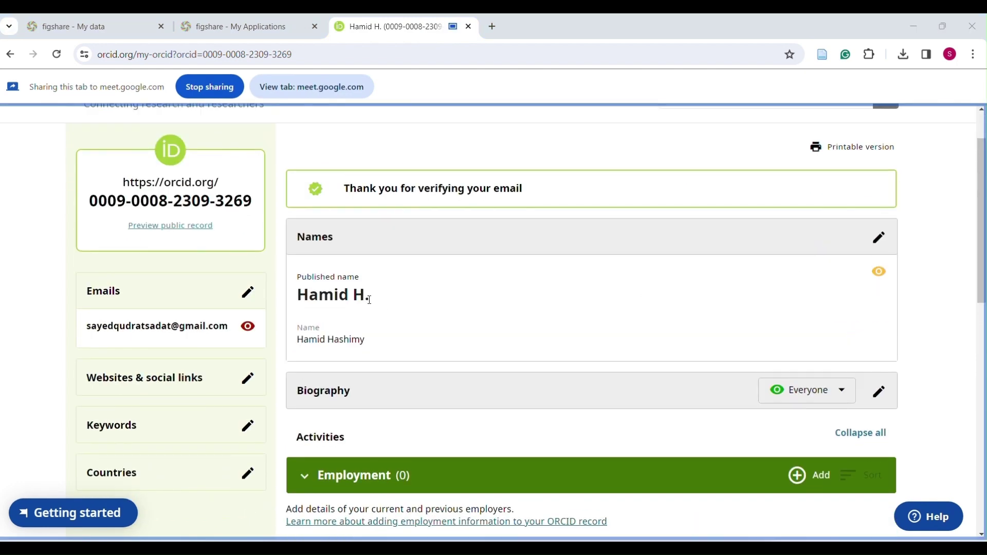
# - Change the names visibility back to Everyone and save
pyautogui.click(879, 237)
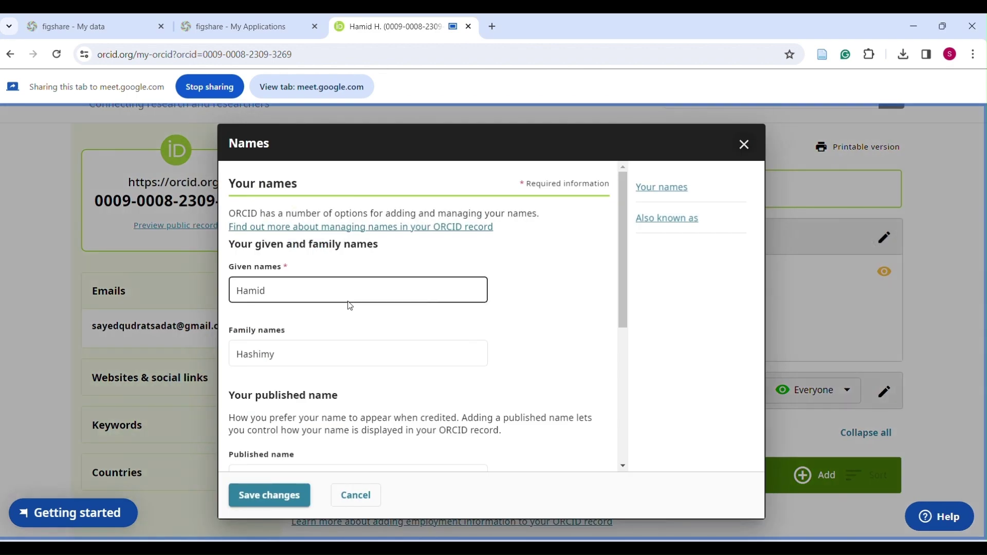
pyautogui.scroll(-3, 346, 306)
pyautogui.click(280, 354)
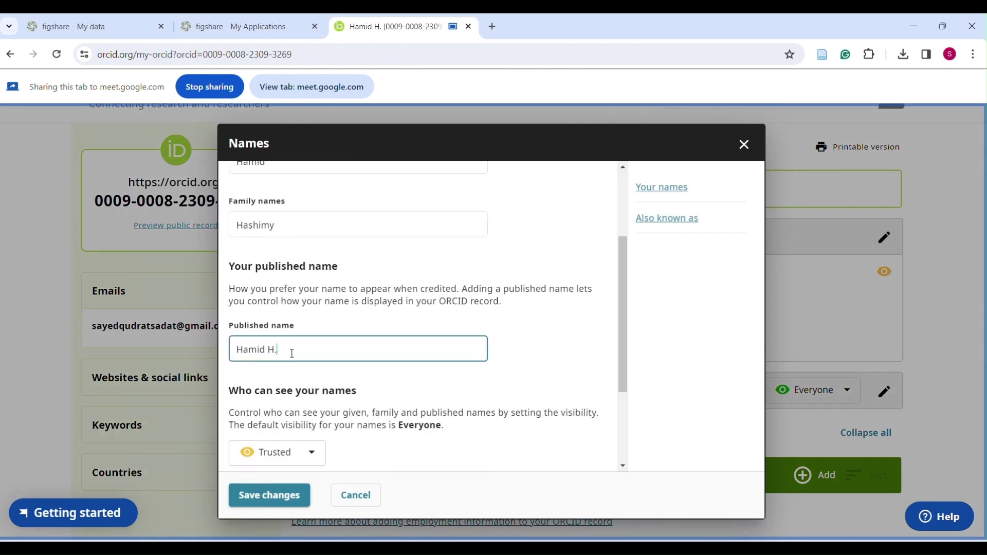
pyautogui.click(311, 453)
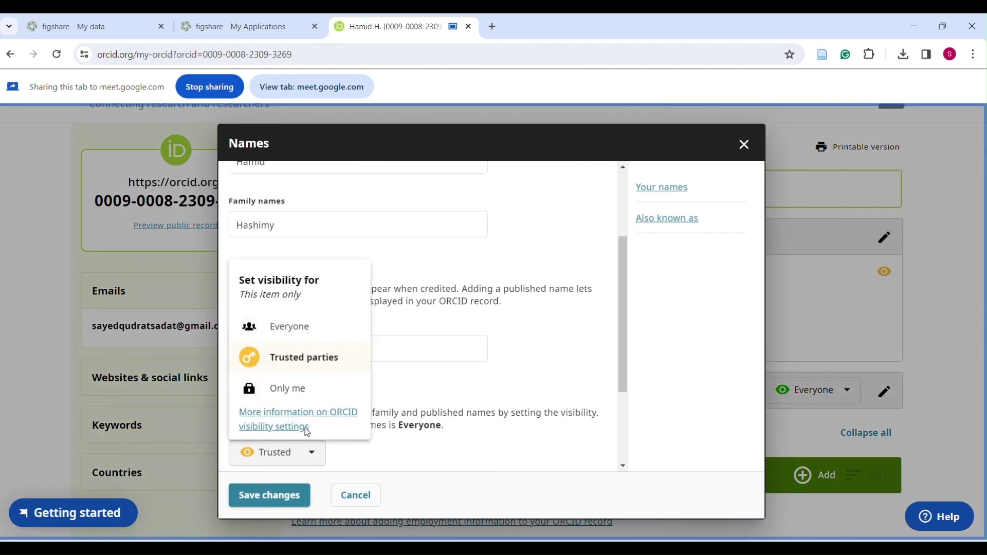
pyautogui.click(313, 317)
pyautogui.click(296, 493)
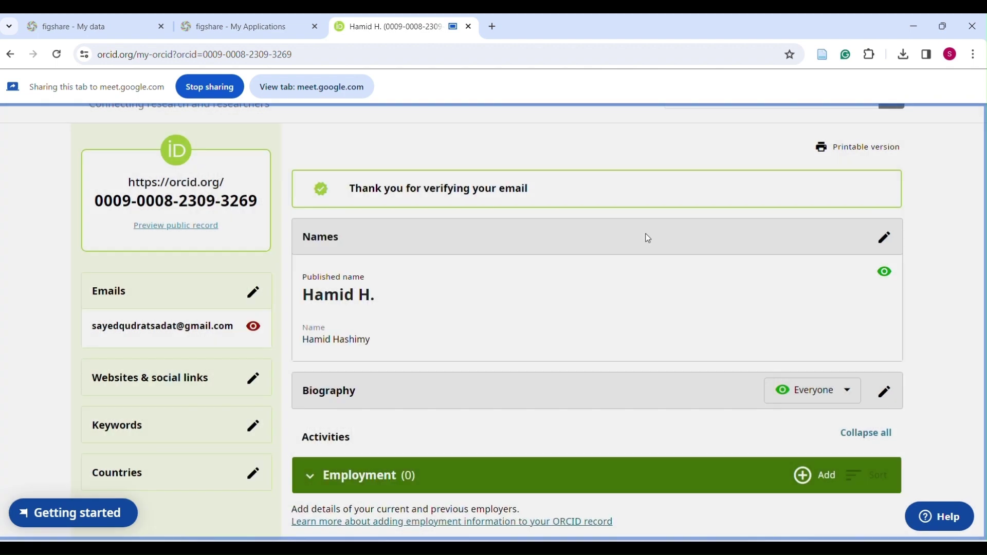
pyautogui.scroll(-1, 520, 296)
pyautogui.scroll(-2, 519, 297)
pyautogui.click(880, 269)
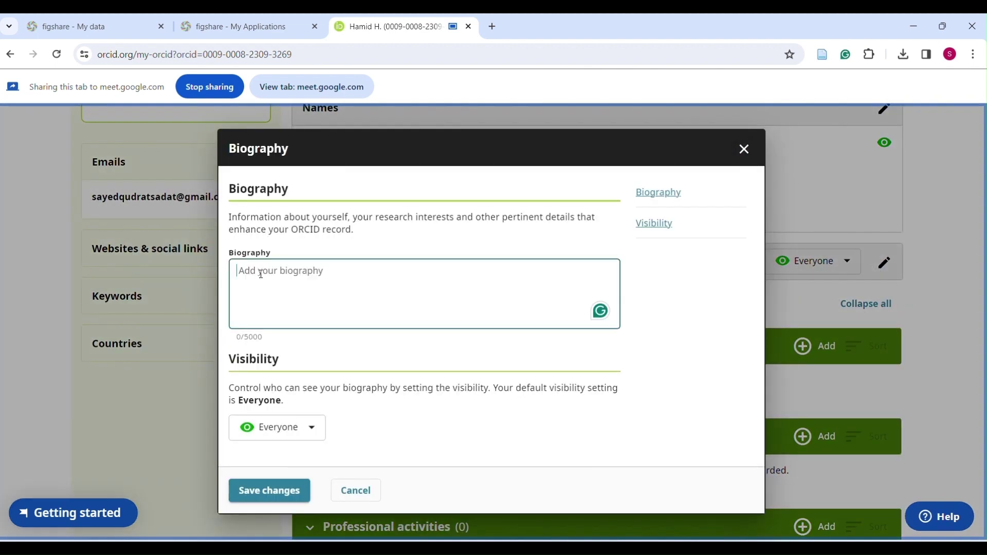
# - Save a biography as a Professor of International Law at Moshi University, Tanzania, visible to Trusted parties
pyautogui.write('Mr. Hamid is Profess')
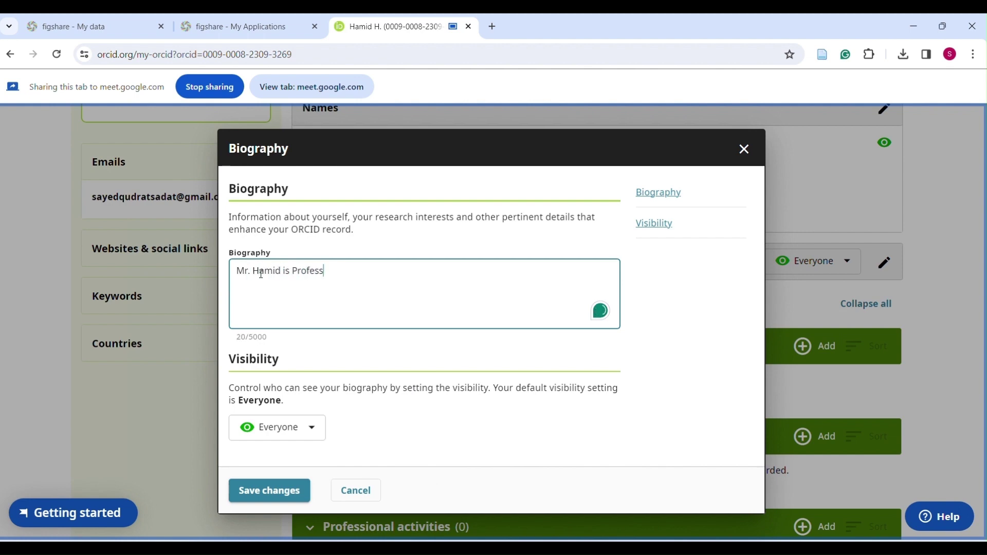
pyautogui.write('or of International Law at Moshi University, Tan')
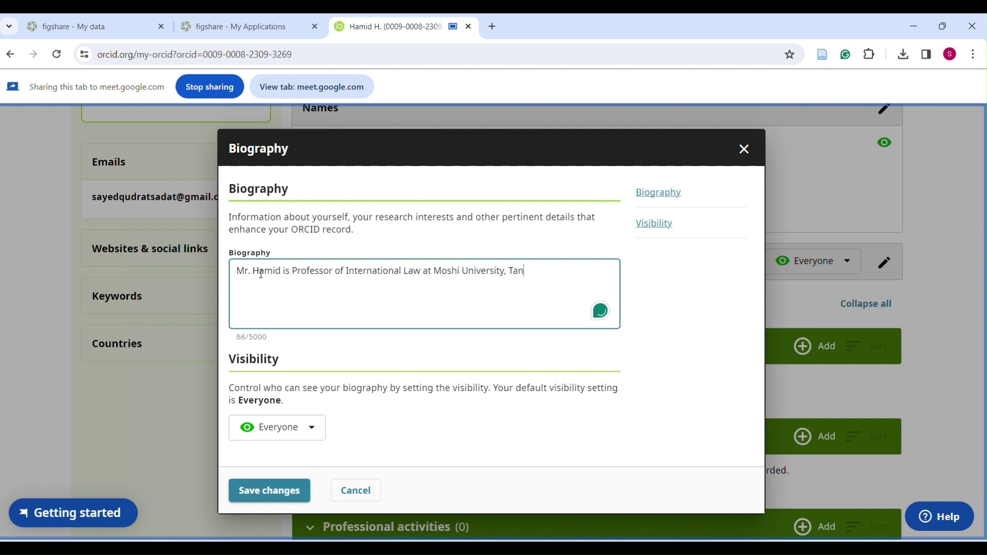
pyautogui.write('zania.')
pyautogui.moveTo(323, 265)
pyautogui.click(322, 307)
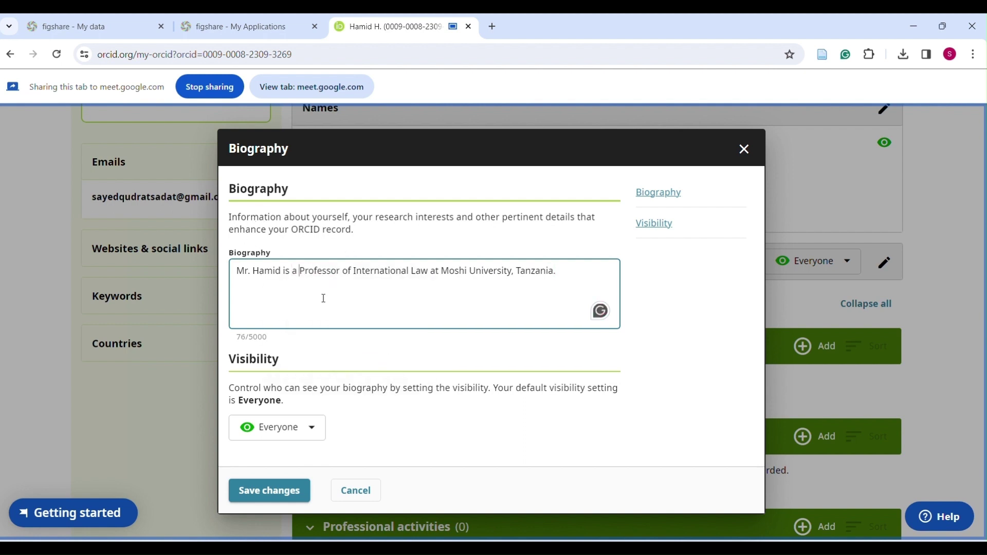
pyautogui.click(285, 430)
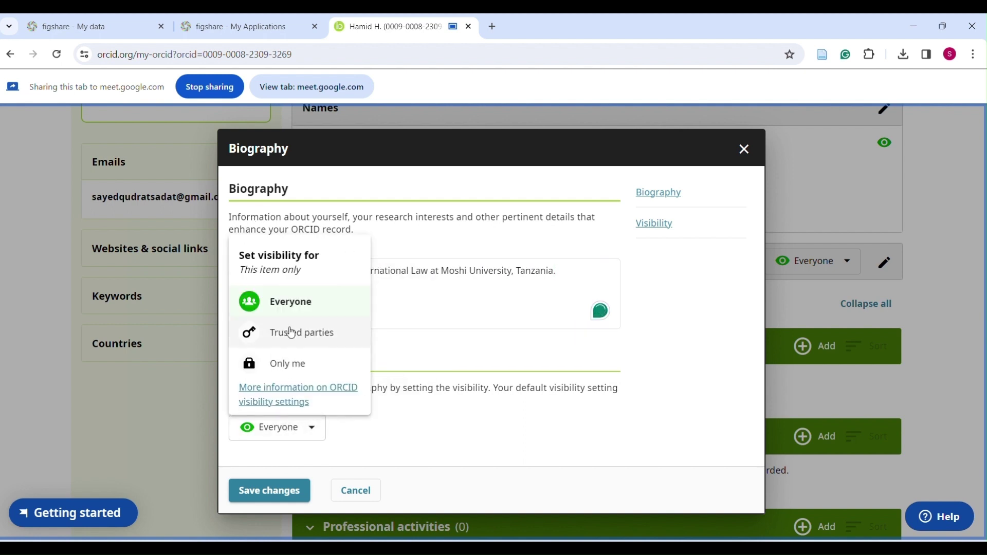
pyautogui.click(288, 330)
pyautogui.click(267, 497)
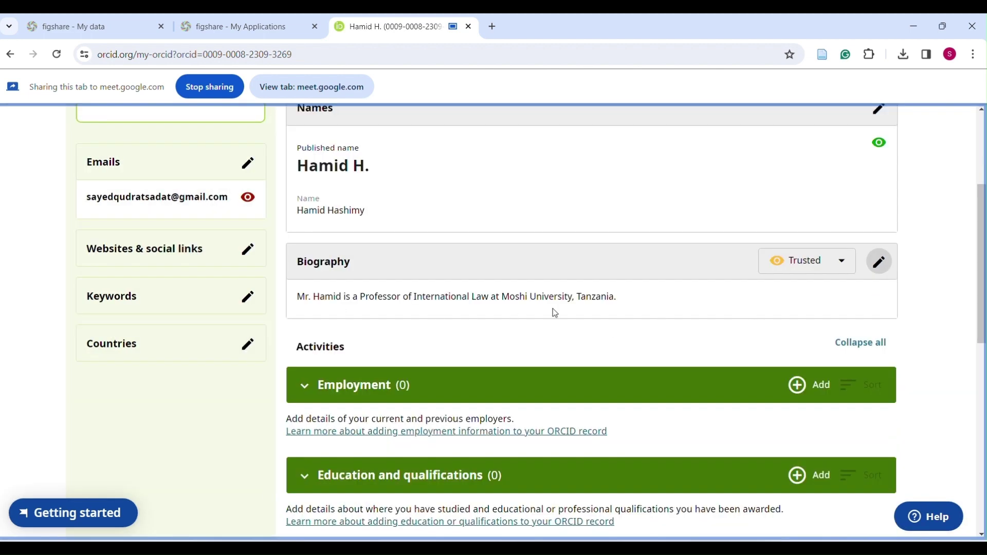
pyautogui.scroll(-3, 560, 352)
# - Start an Employment entry for Moshi Co-operative University, department Law, role Professor
pyautogui.click(812, 264)
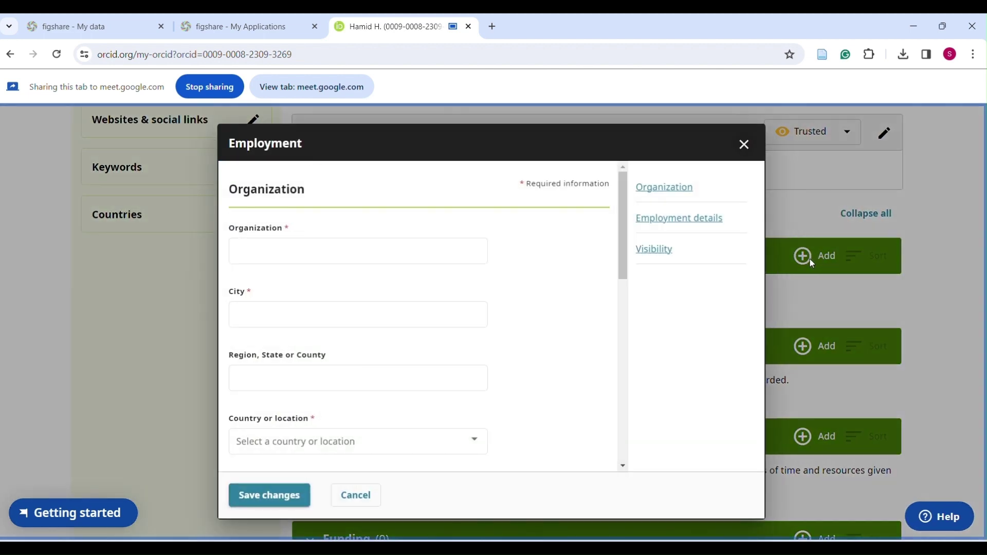
pyautogui.click(327, 251)
pyautogui.write('Moshi Uni')
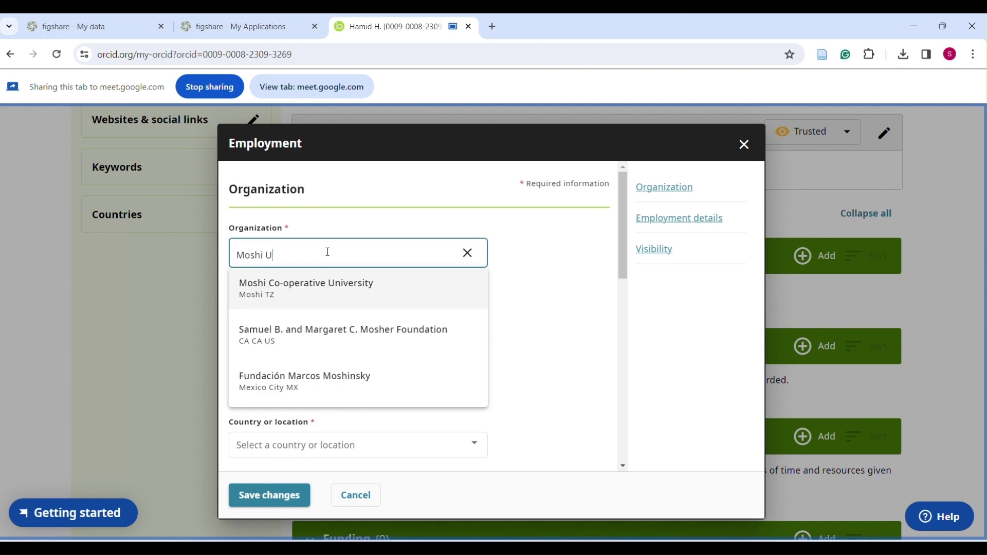
pyautogui.click(322, 291)
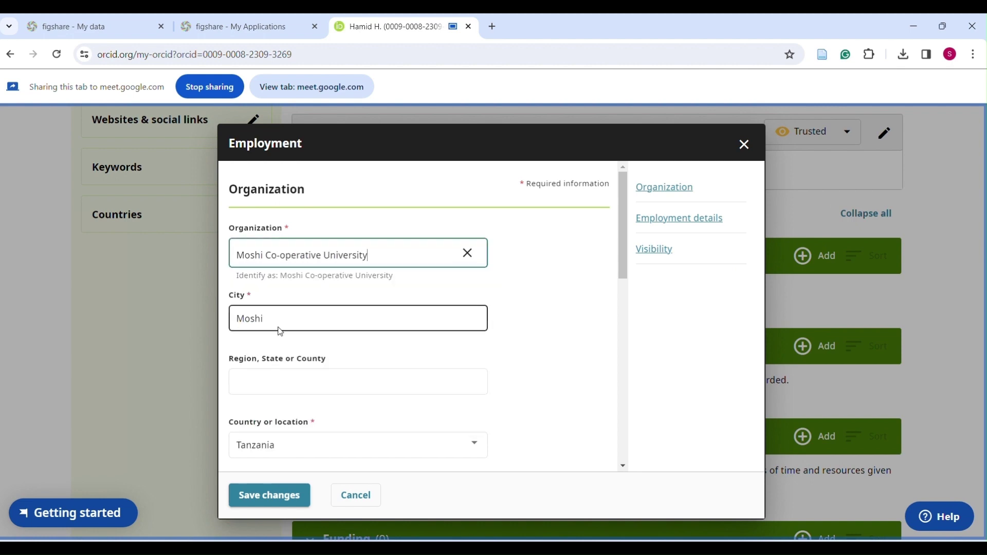
pyautogui.scroll(-3, 281, 319)
pyautogui.click(289, 249)
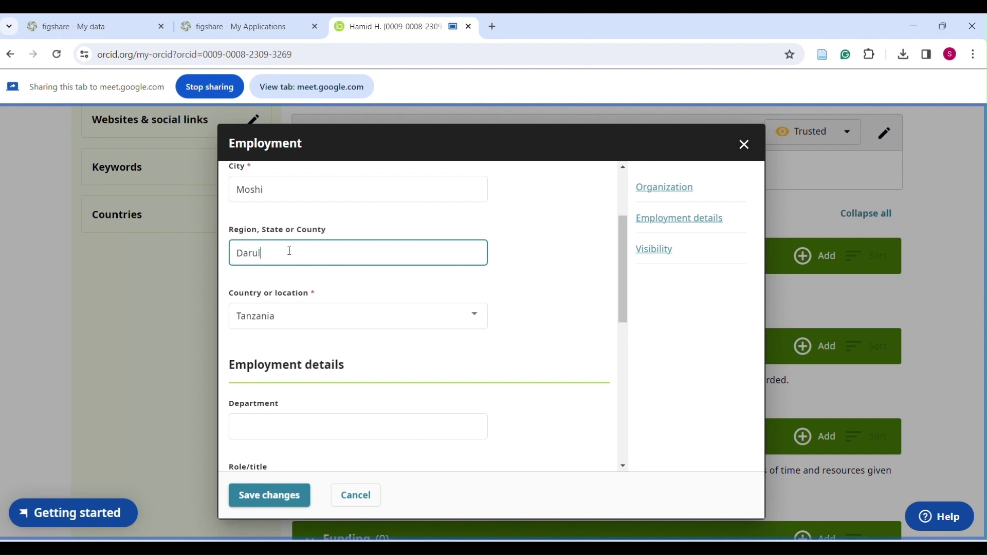
pyautogui.scroll(-3, 405, 356)
pyautogui.click(283, 302)
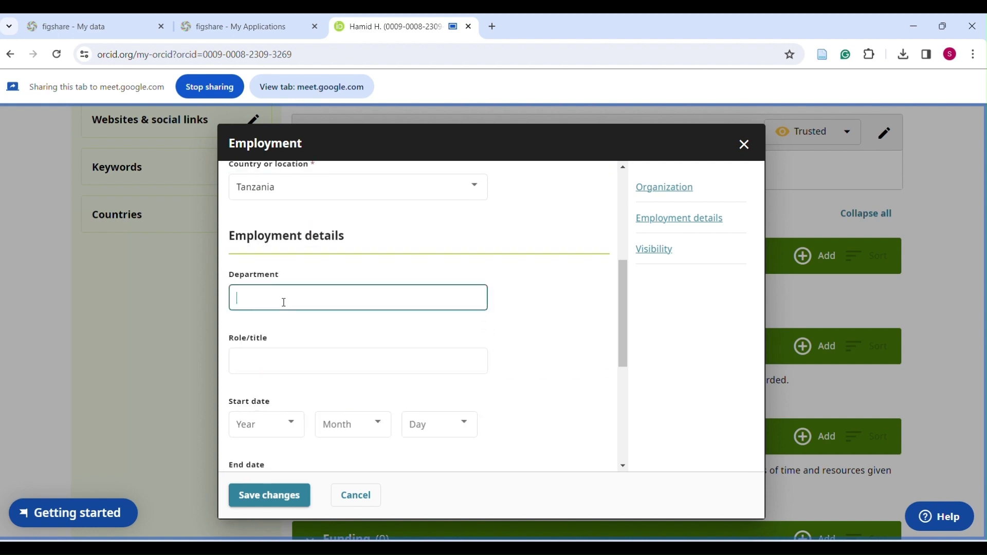
pyautogui.click(302, 362)
pyautogui.write('Professor')
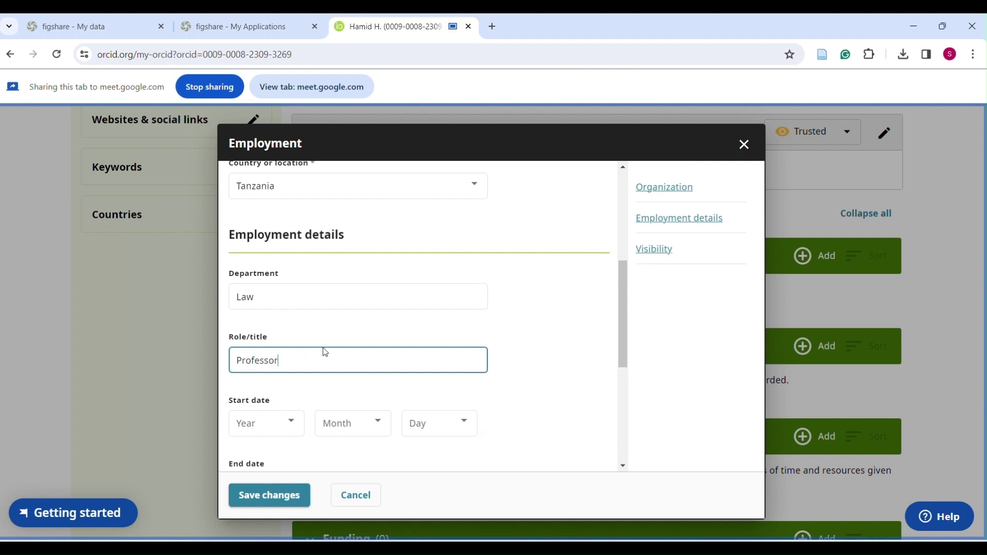
# - Set the employment start date to 2022-01-02
pyautogui.scroll(-2, 319, 355)
pyautogui.click(272, 362)
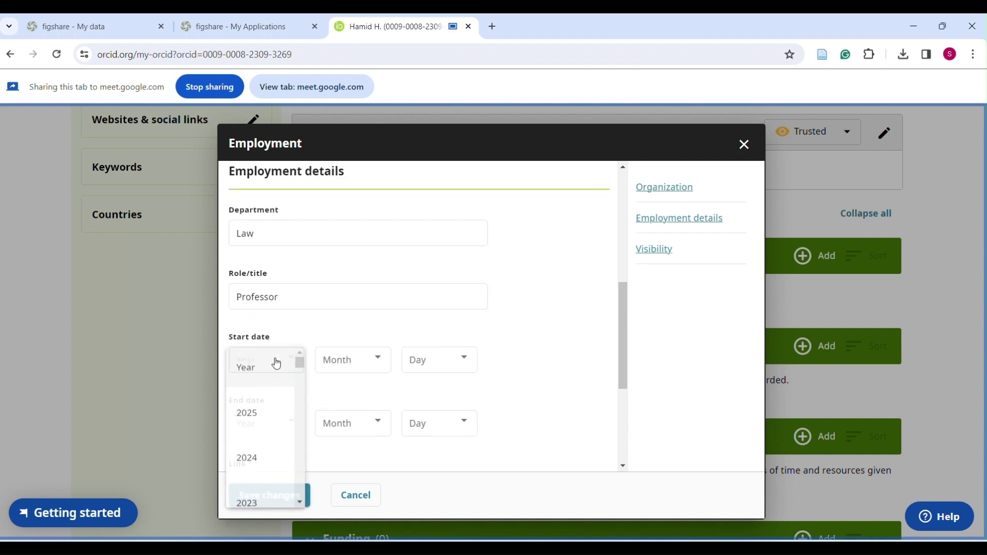
pyautogui.scroll(-1, 261, 420)
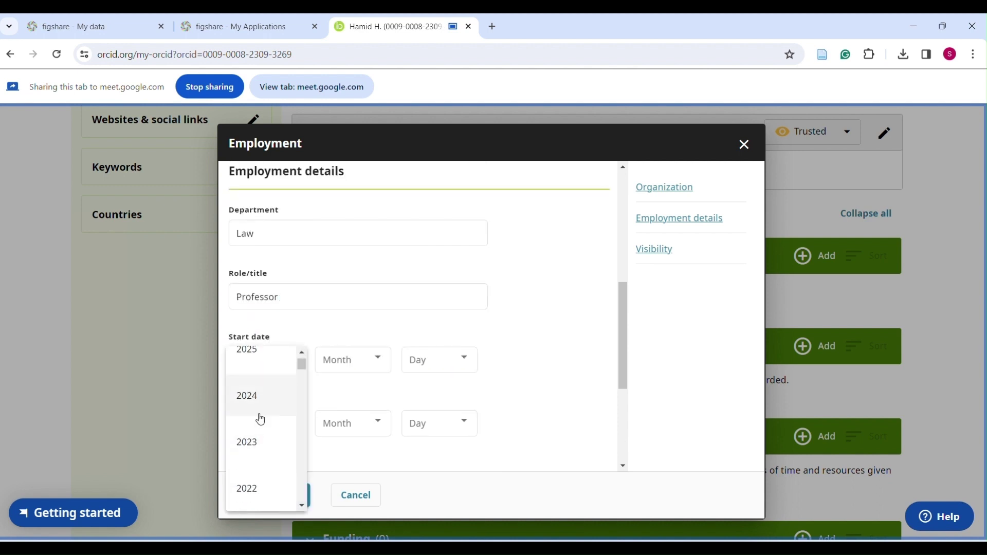
pyautogui.click(256, 486)
pyautogui.click(337, 366)
pyautogui.click(340, 409)
pyautogui.click(431, 358)
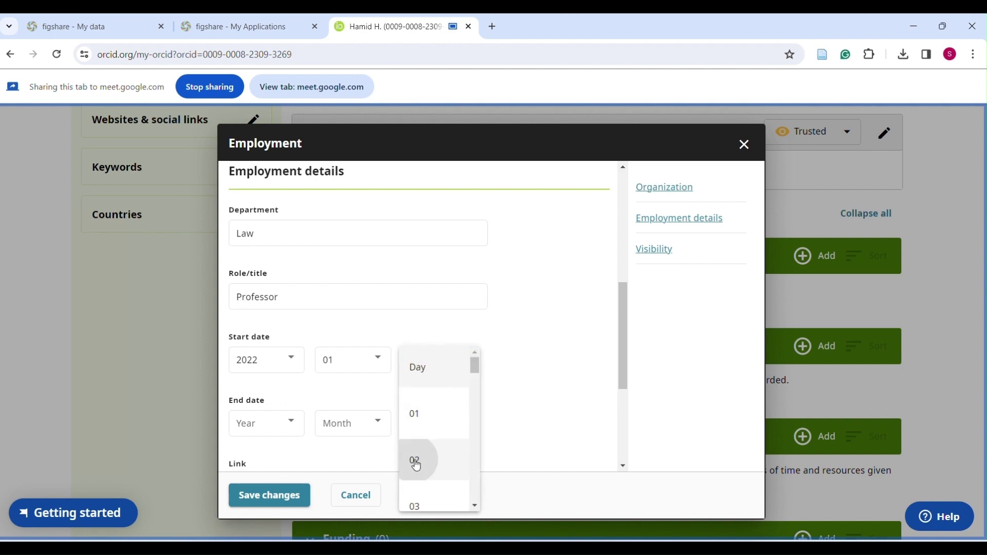
pyautogui.click(414, 460)
pyautogui.scroll(-1, 462, 361)
# - Set the employment end date to 2024-01-03
pyautogui.click(259, 361)
pyautogui.scroll(-1, 264, 460)
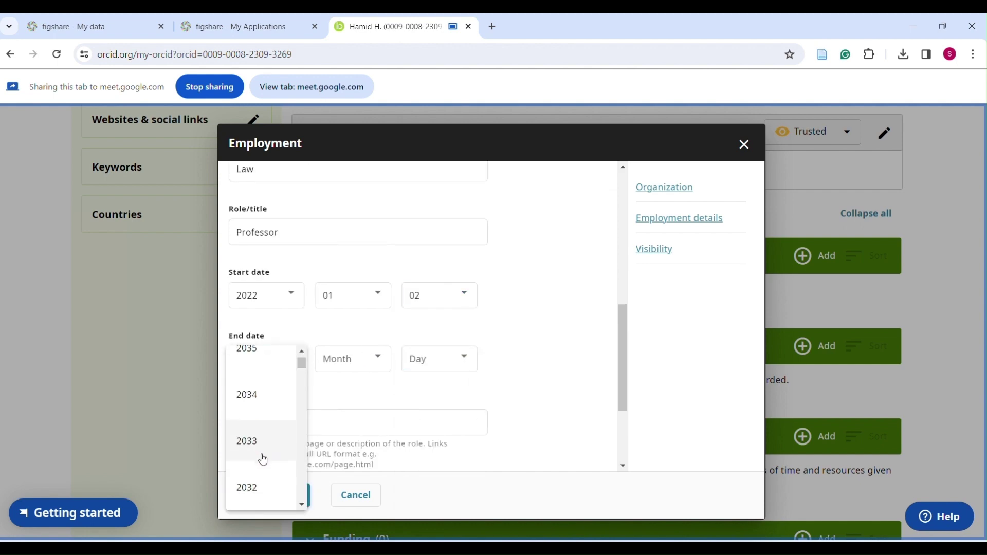
pyautogui.scroll(-10, 260, 444)
pyautogui.scroll(10, 262, 438)
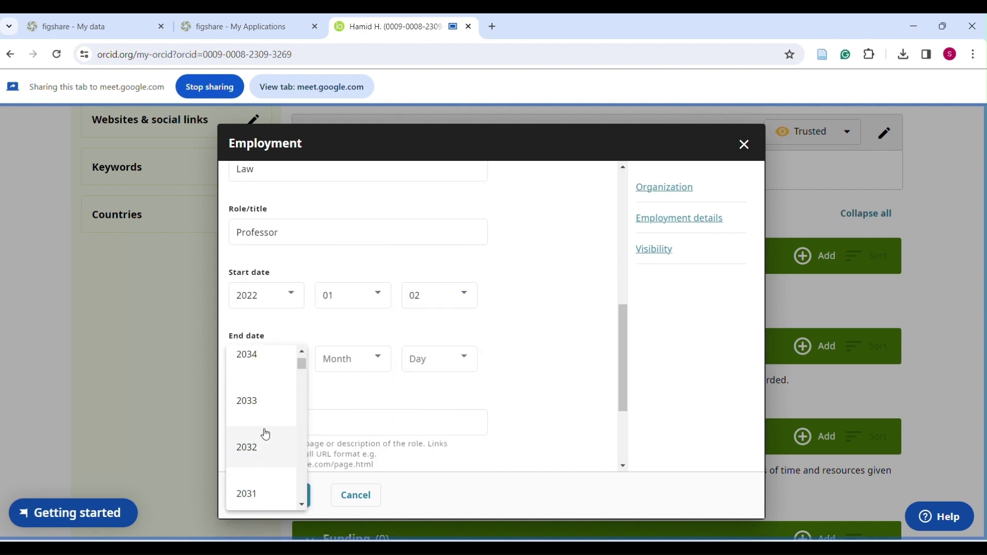
pyautogui.scroll(-14, 265, 442)
pyautogui.scroll(4, 266, 437)
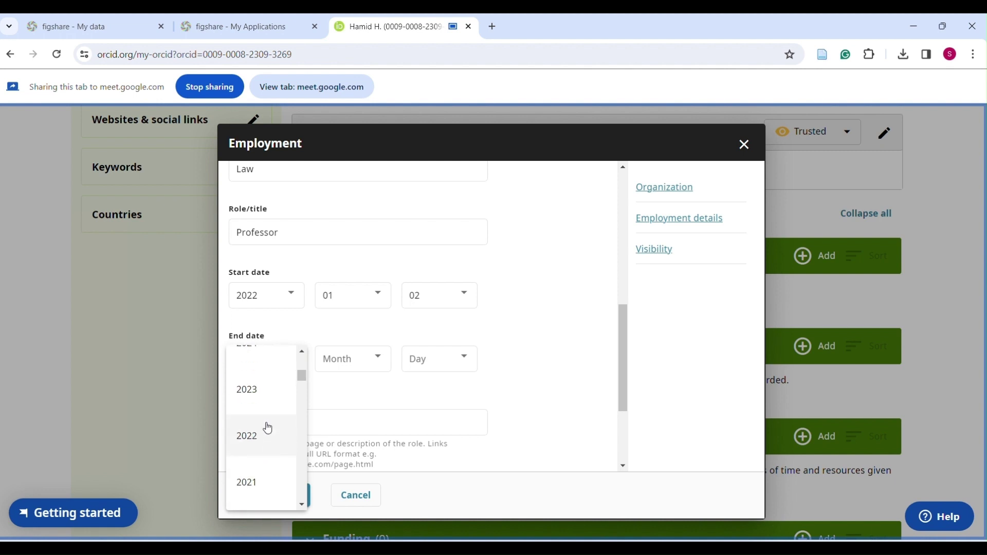
pyautogui.click(268, 408)
pyautogui.click(373, 356)
pyautogui.click(348, 414)
pyautogui.click(425, 354)
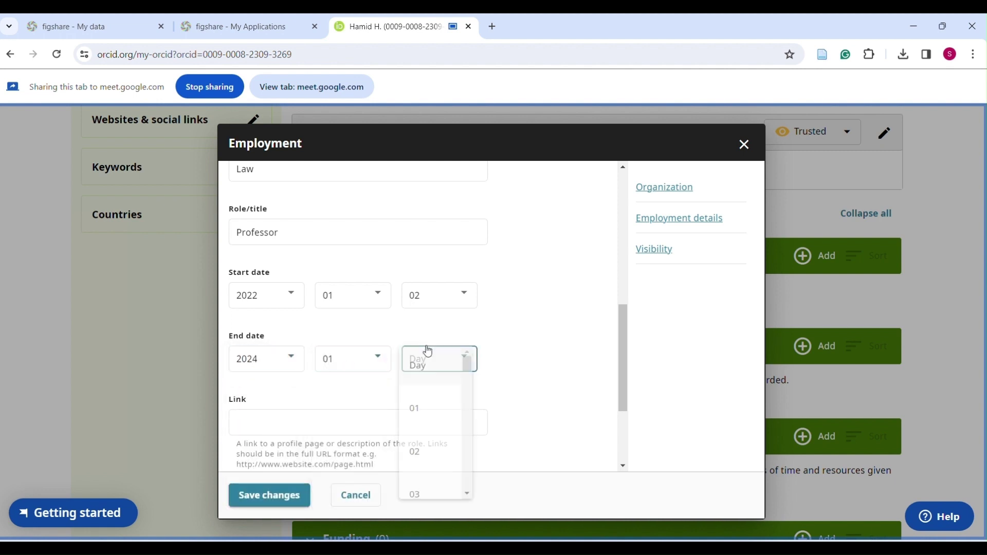
pyautogui.click(421, 492)
pyautogui.scroll(-3, 360, 329)
pyautogui.click(303, 288)
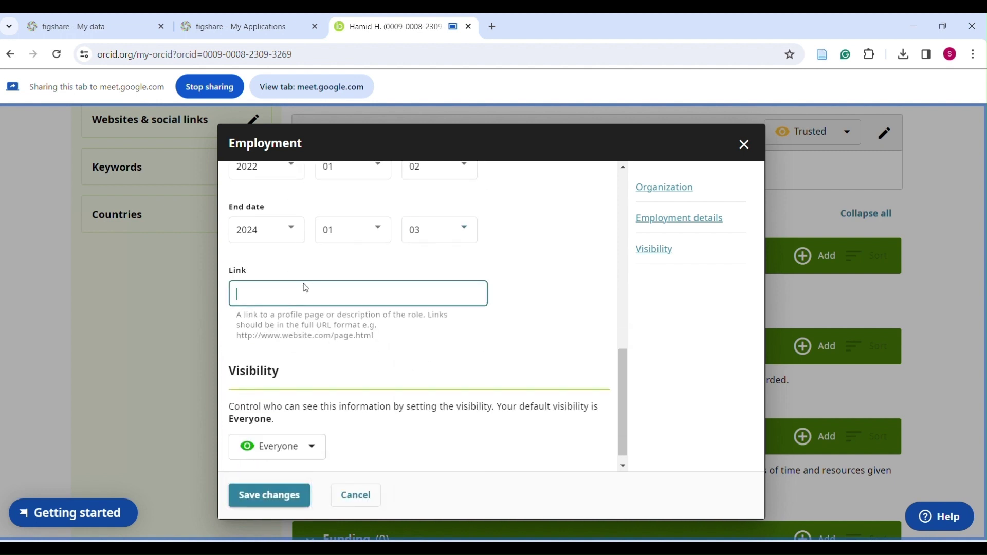
pyautogui.hotkey('alt', 'Tab')
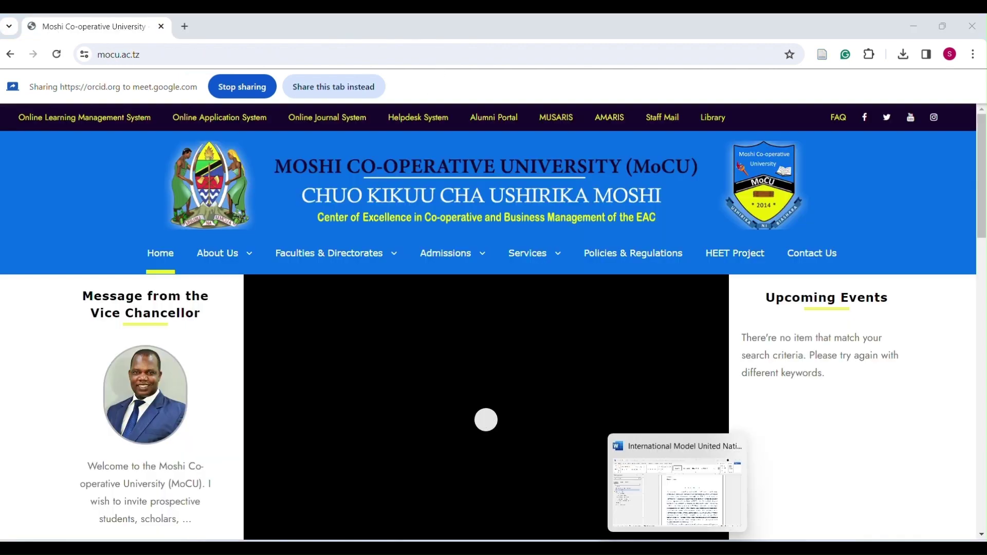
pyautogui.click(632, 477)
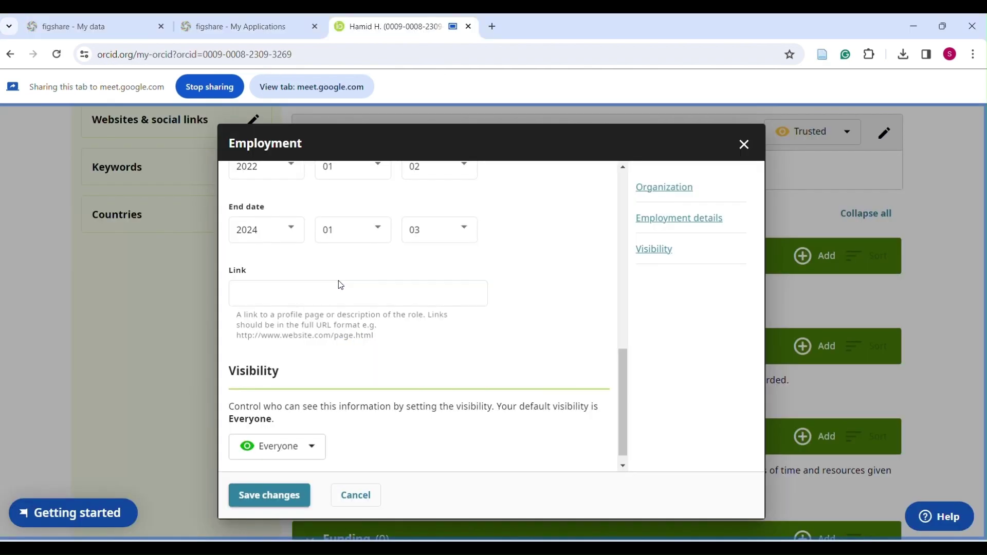
pyautogui.click(330, 287)
pyautogui.write('https://www.mocu.ac.tz/')
pyautogui.scroll(-1, 309, 411)
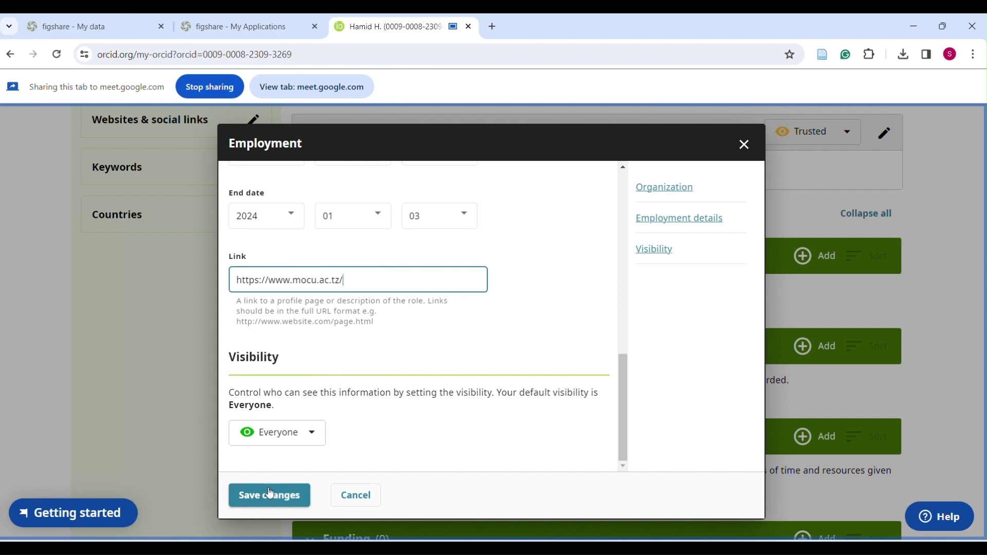
pyautogui.click(274, 494)
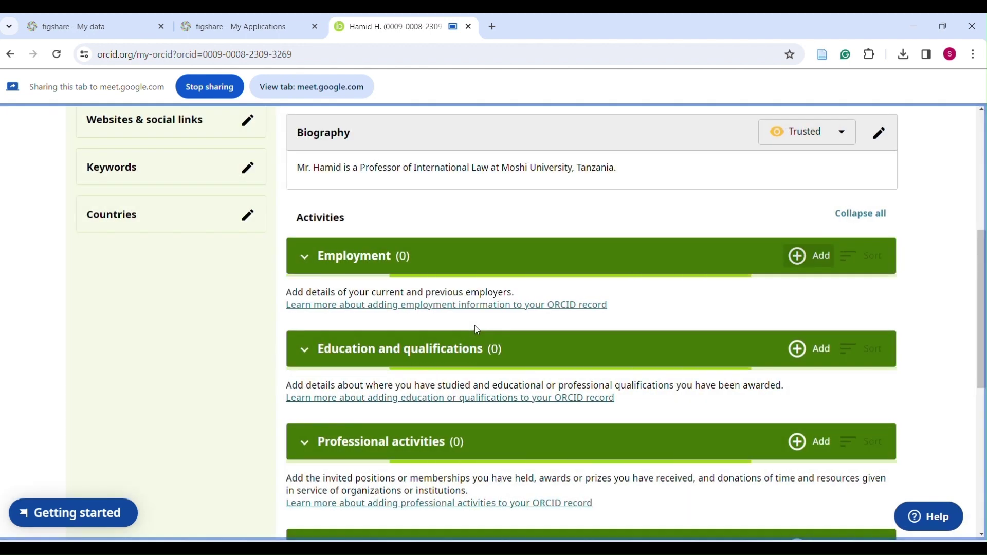
pyautogui.scroll(-3, 366, 238)
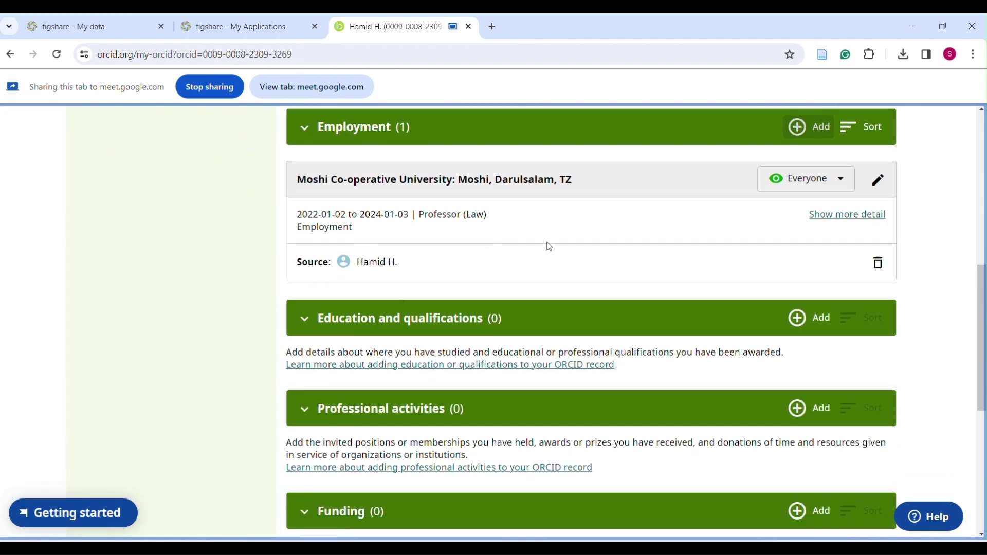
# - Start an Education entry with Oxford University as the organization, filling city and region
pyautogui.click(807, 325)
pyautogui.click(800, 345)
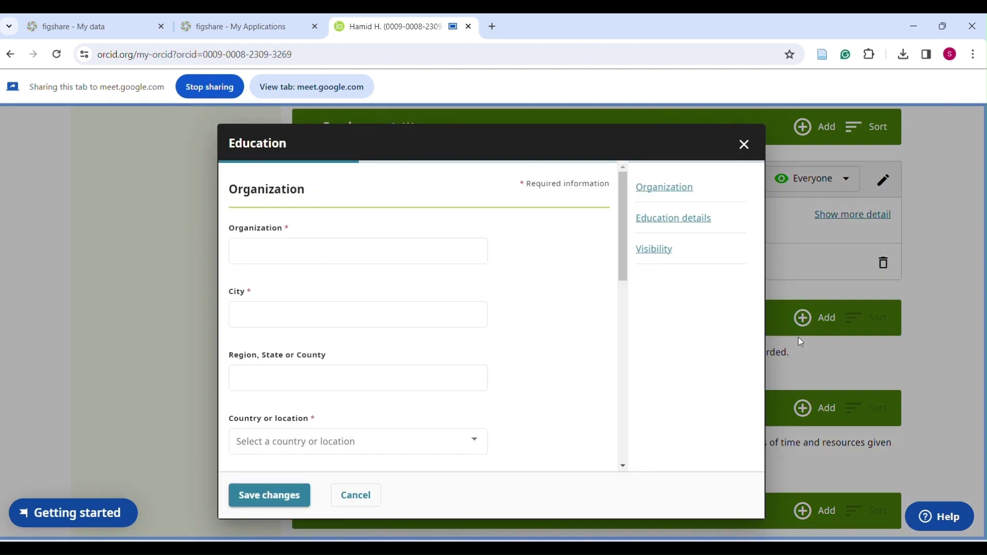
pyautogui.click(322, 251)
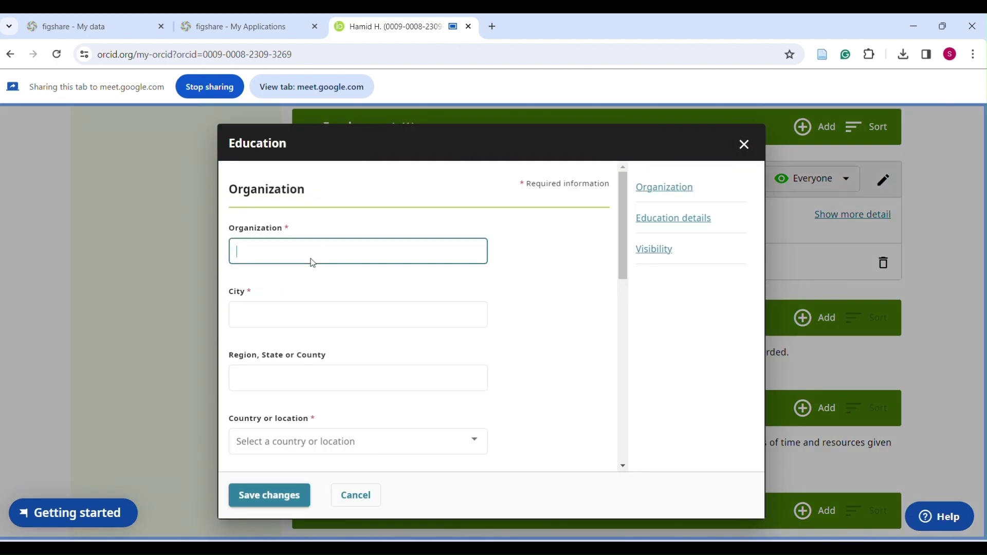
pyautogui.write('Oxfor')
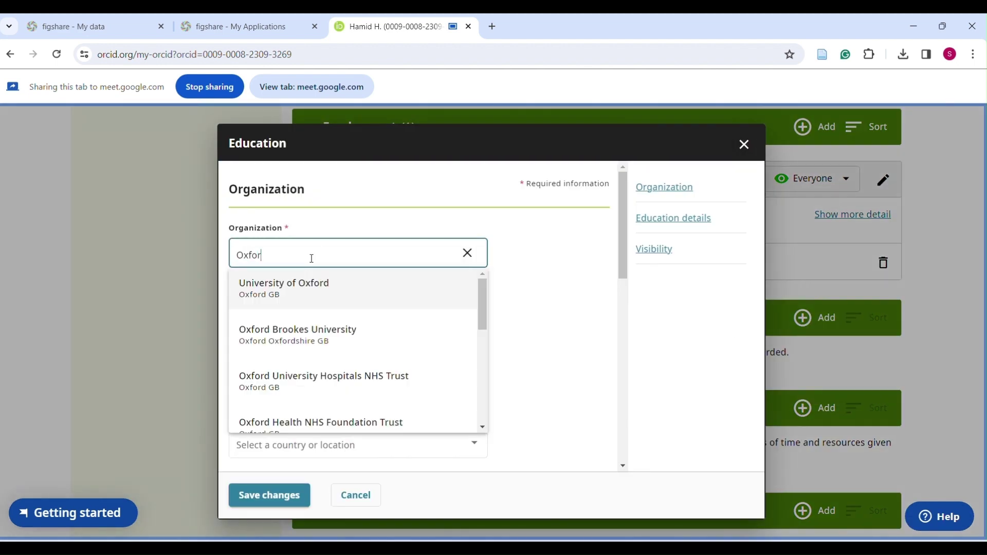
pyautogui.write('d University')
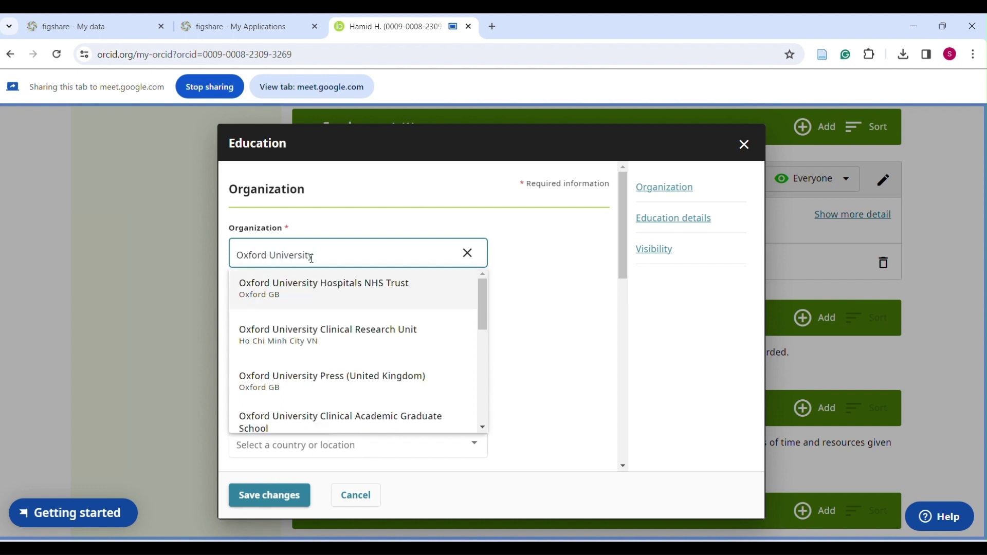
pyautogui.click(514, 282)
pyautogui.click(317, 310)
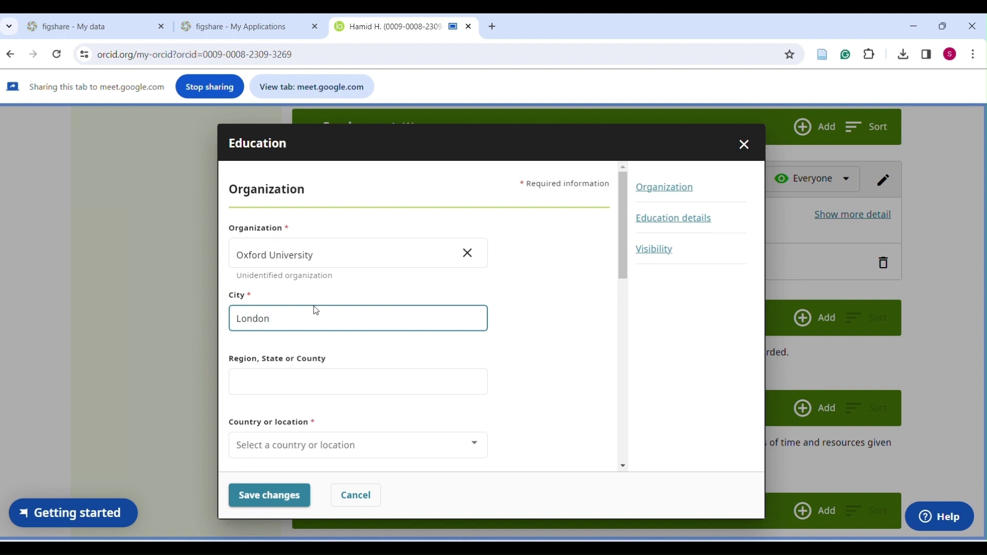
pyautogui.click(294, 384)
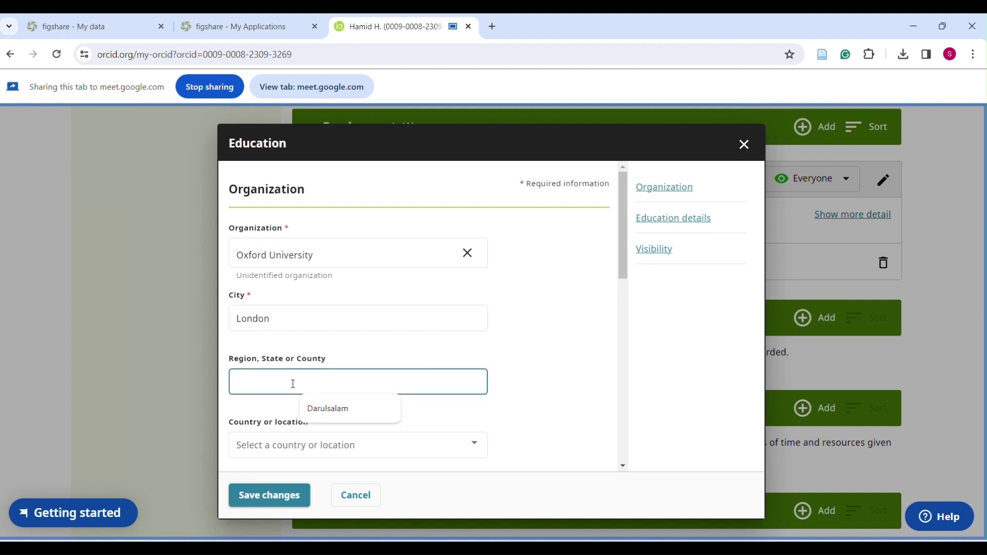
# - Set the education country to United Kingdom
pyautogui.scroll(-3, 427, 330)
pyautogui.click(427, 321)
pyautogui.write('malaysia')
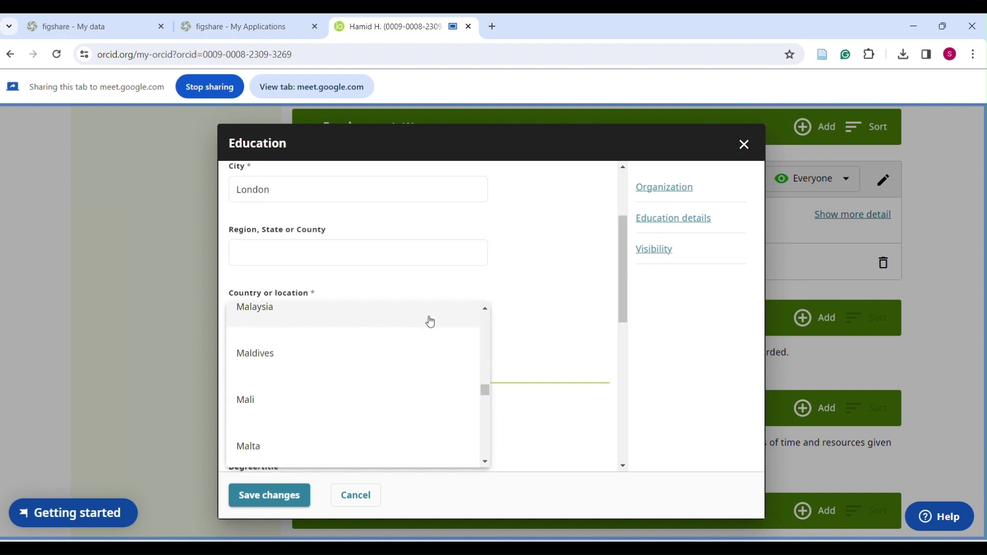
pyautogui.scroll(15, 430, 323)
pyautogui.scroll(-5, 410, 332)
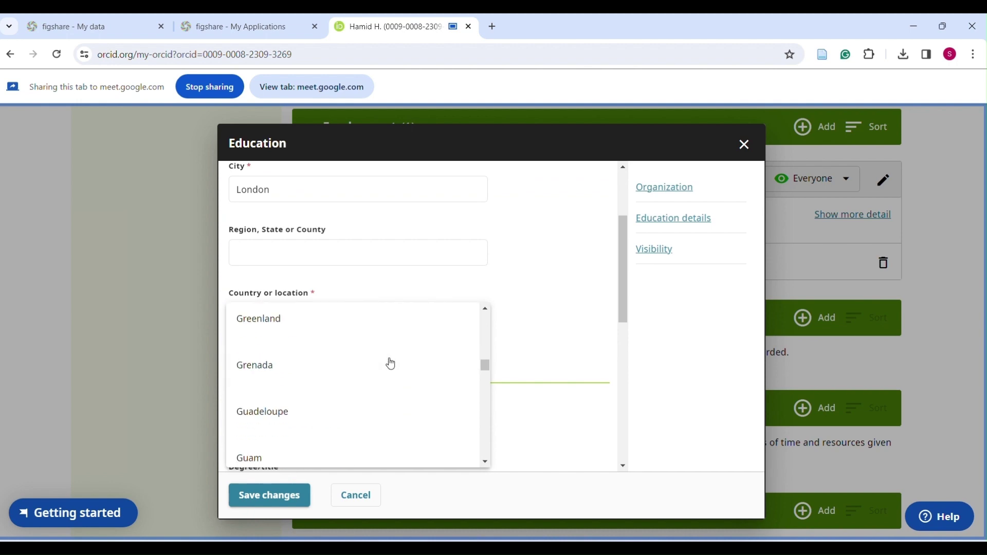
pyautogui.scroll(-20, 391, 364)
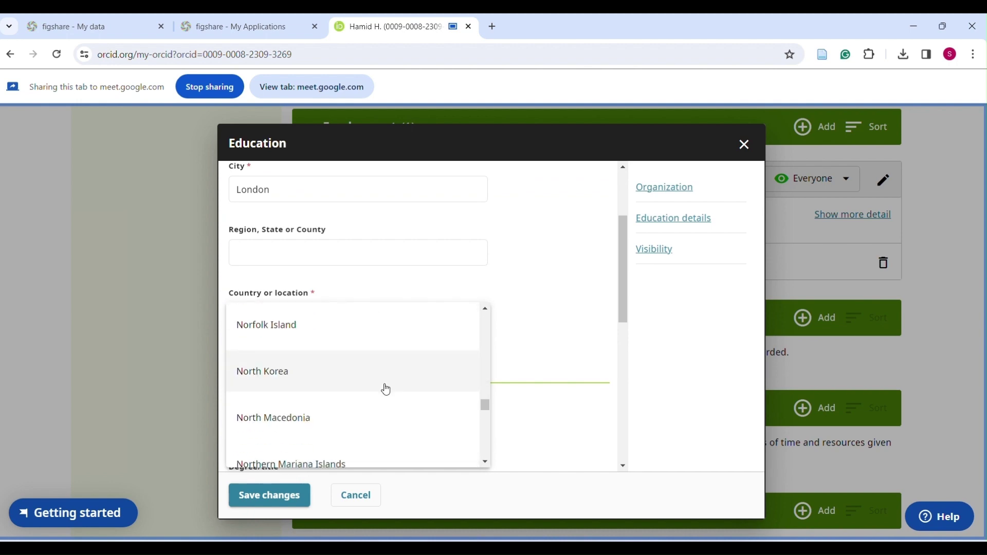
pyautogui.scroll(-20, 386, 390)
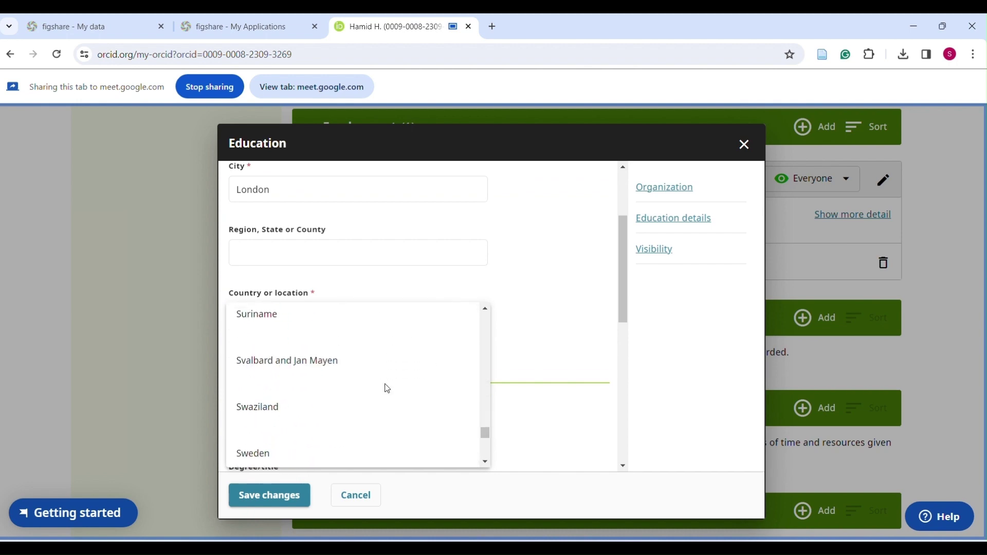
pyautogui.scroll(-20, 388, 389)
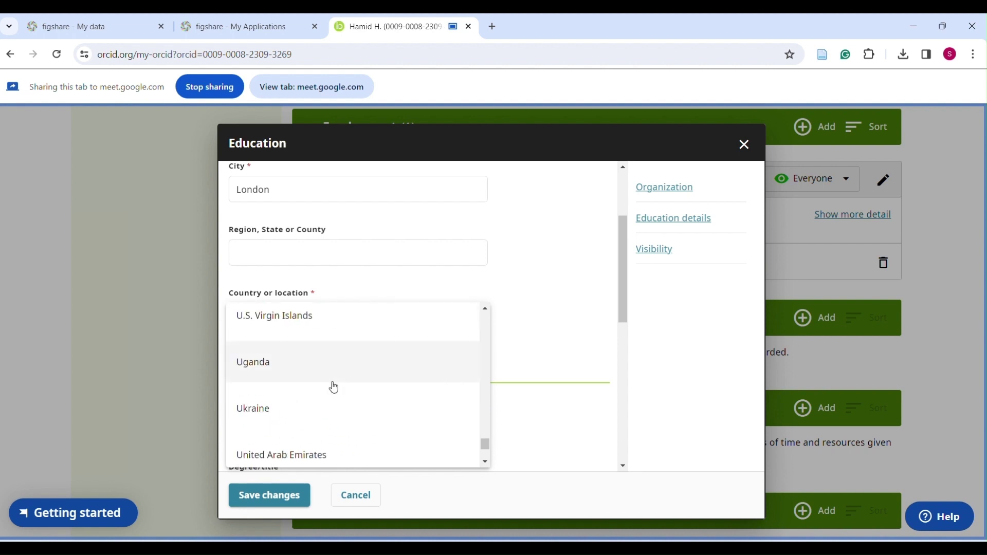
pyautogui.scroll(-1, 328, 410)
pyautogui.click(327, 412)
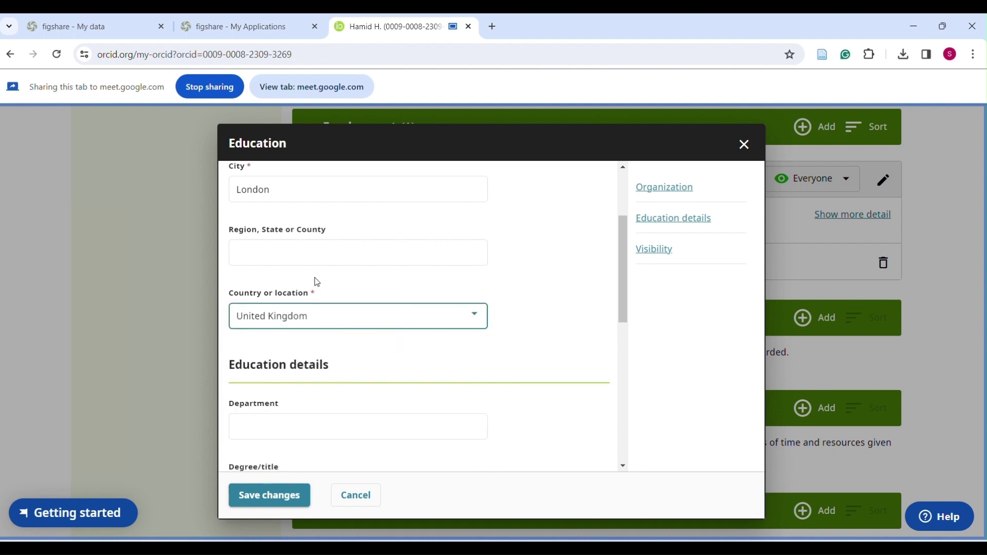
# - Set the department to Law and the degree title to D.phil
pyautogui.scroll(-3, 362, 408)
pyautogui.click(312, 298)
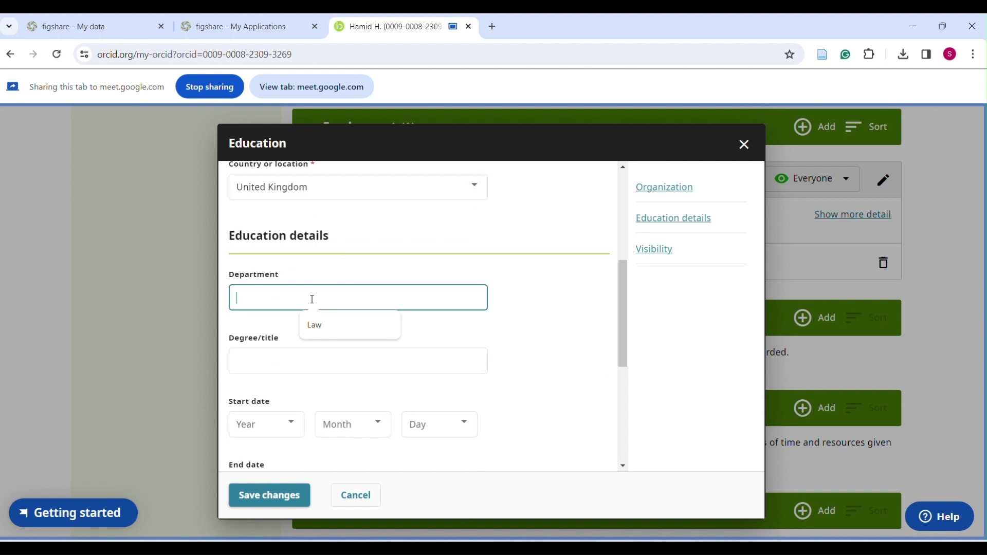
pyautogui.click(314, 327)
pyautogui.click(275, 360)
pyautogui.write('Ph.D>')
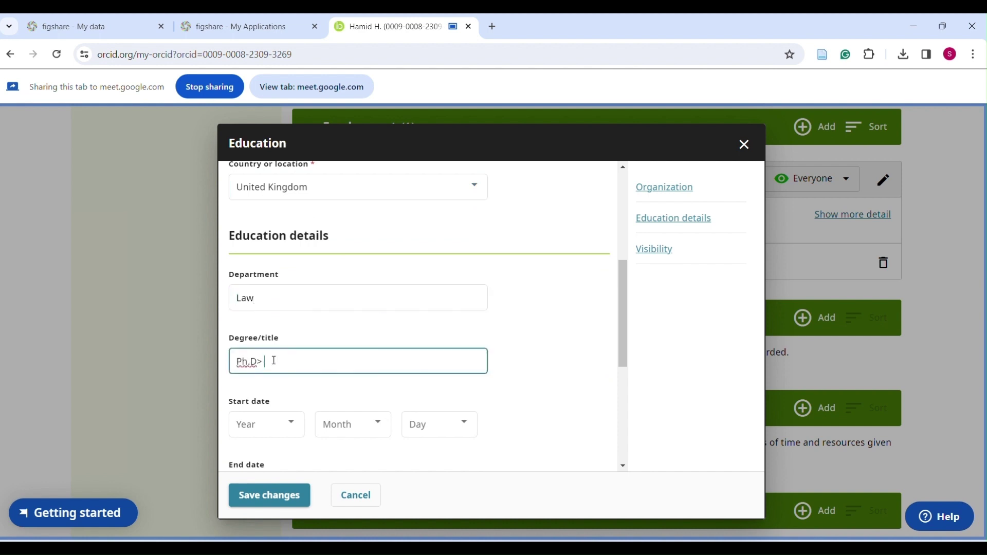
pyautogui.press('BackSpace')
pyautogui.press('BackSpace')
pyautogui.write('D.phil')
# - Set the education start date to 2016-03-05
pyautogui.click(286, 424)
pyautogui.scroll(-3, 517, 346)
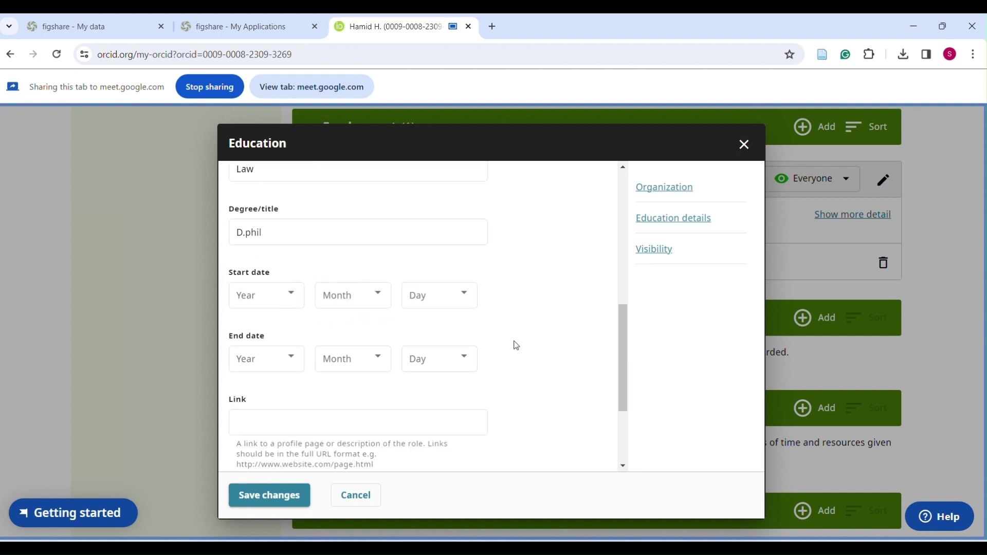
pyautogui.click(288, 292)
pyautogui.scroll(-6, 264, 400)
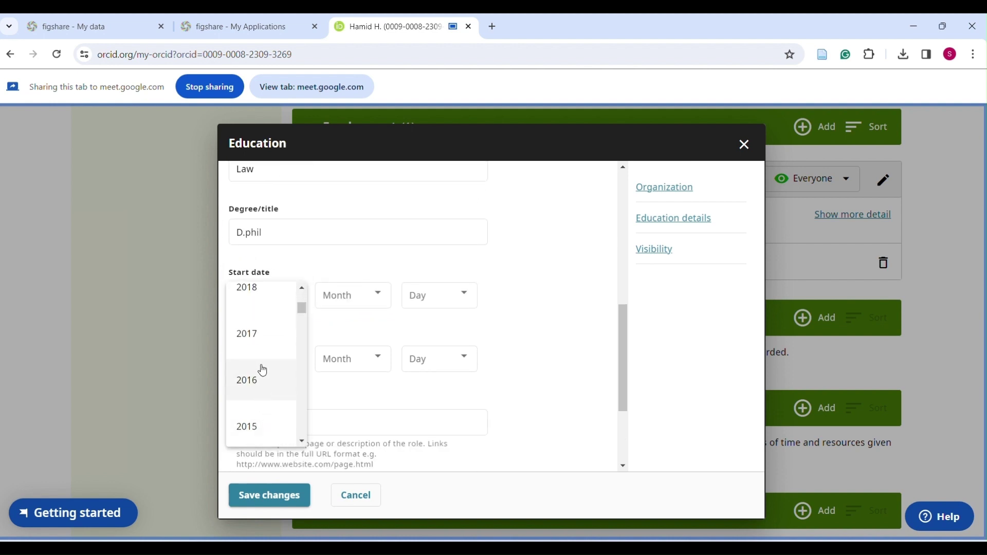
pyautogui.click(263, 371)
pyautogui.click(322, 360)
pyautogui.click(345, 295)
pyautogui.click(345, 295)
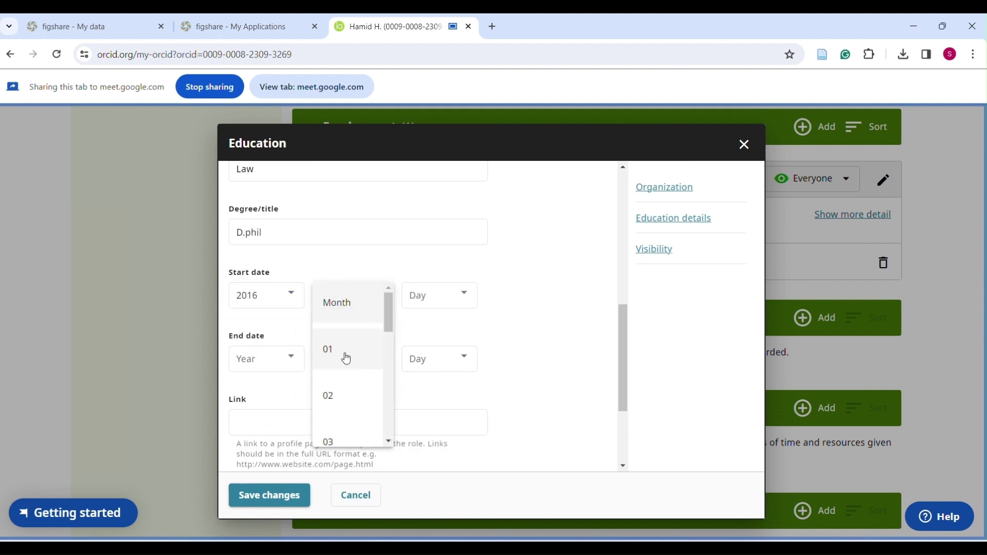
pyautogui.click(334, 437)
pyautogui.click(439, 296)
pyautogui.scroll(-2, 427, 406)
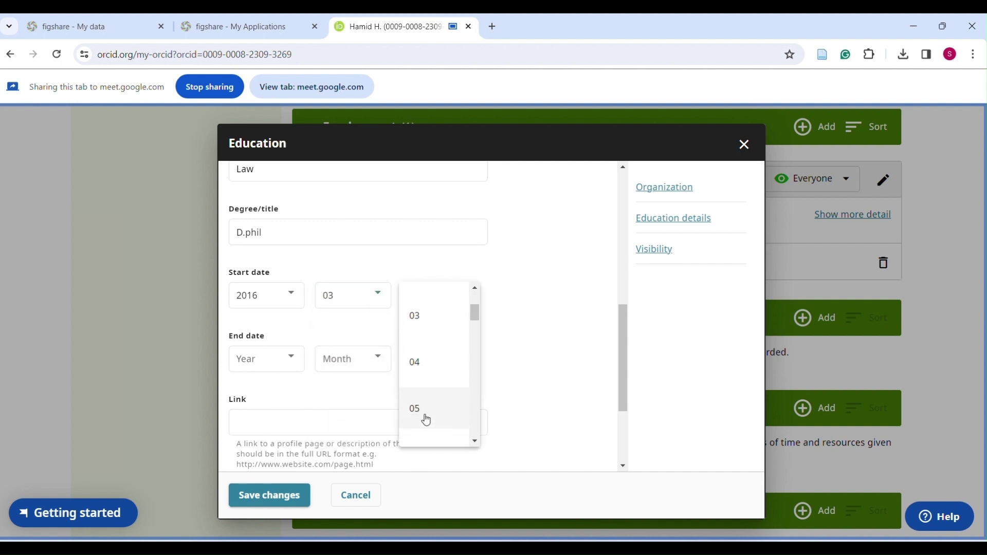
pyautogui.click(427, 421)
# - Set the end date to 2020-01-04 and save the education entry
pyautogui.click(248, 360)
pyautogui.scroll(-5, 257, 391)
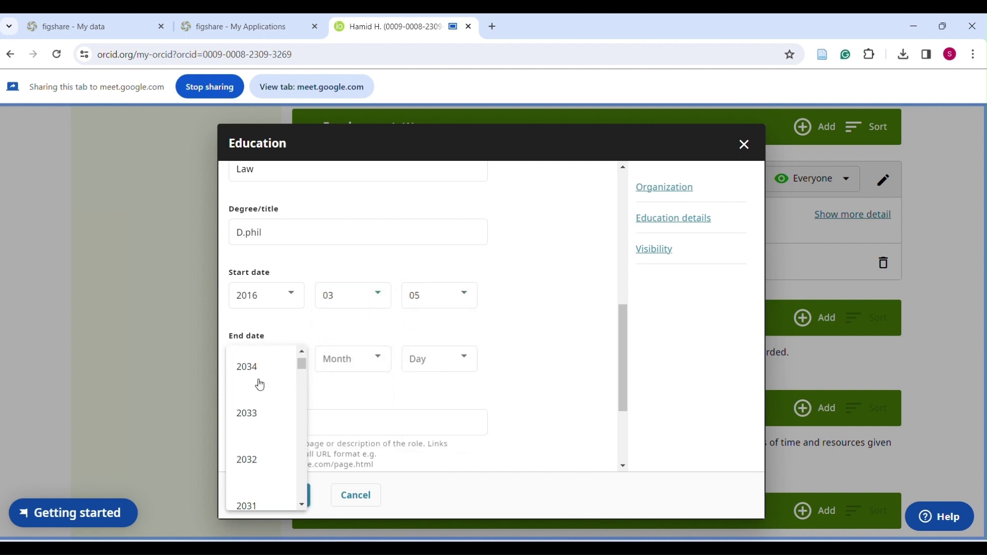
pyautogui.scroll(6, 262, 432)
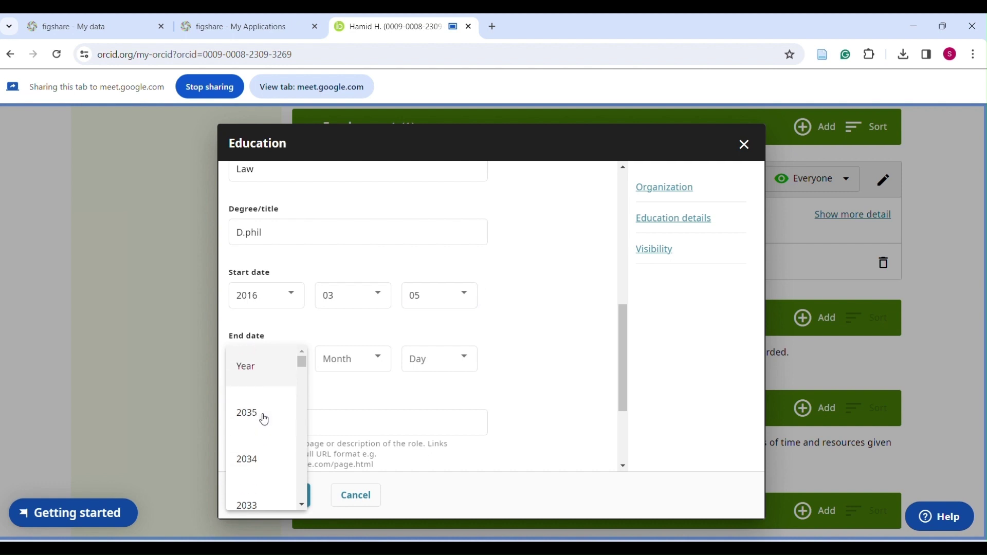
pyautogui.scroll(-14, 264, 432)
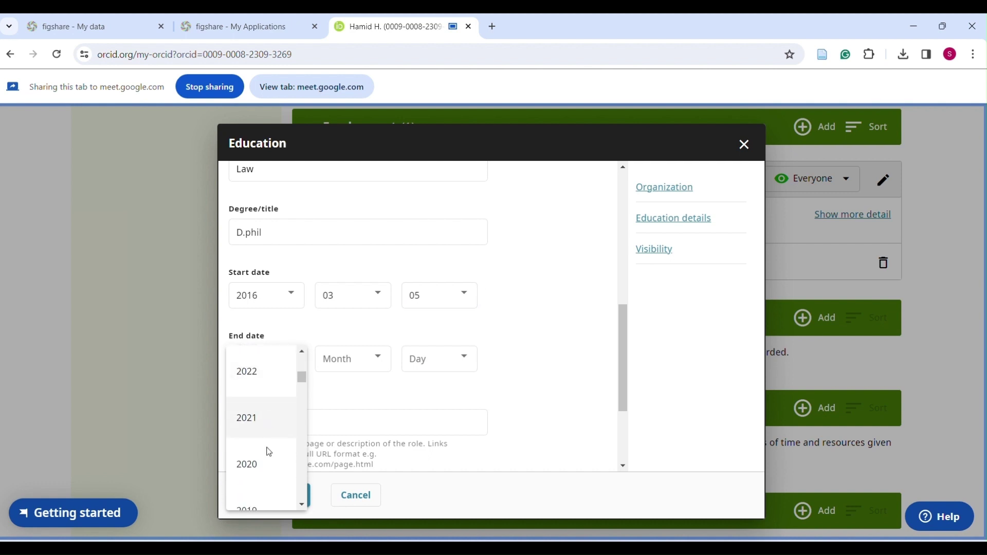
pyautogui.click(266, 463)
pyautogui.click(327, 362)
pyautogui.click(337, 438)
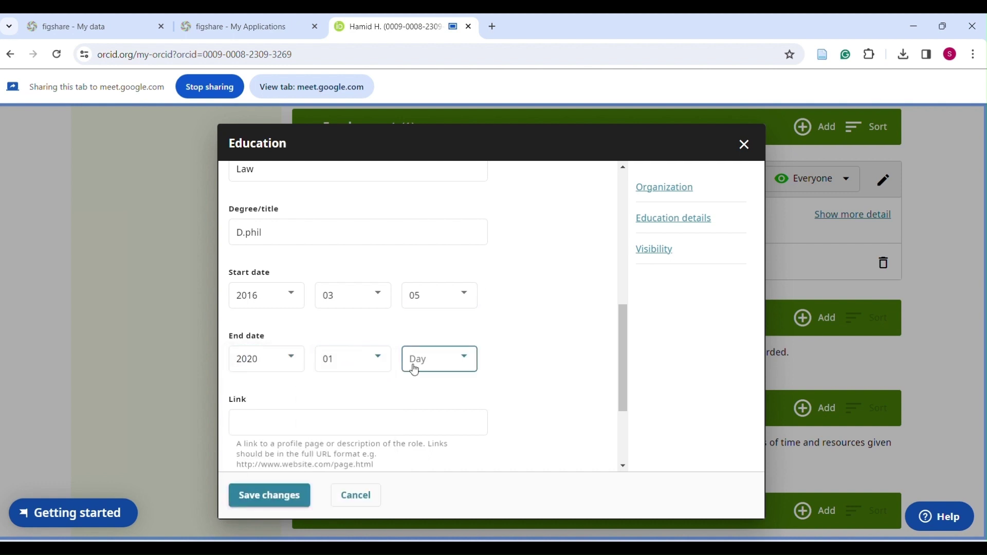
pyautogui.click(409, 366)
pyautogui.click(414, 487)
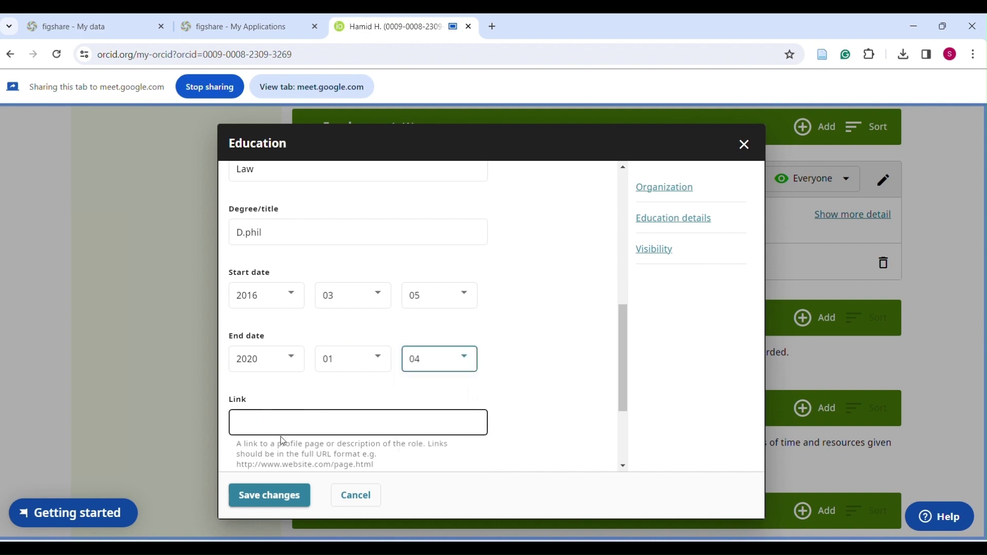
pyautogui.scroll(-3, 279, 442)
pyautogui.click(244, 495)
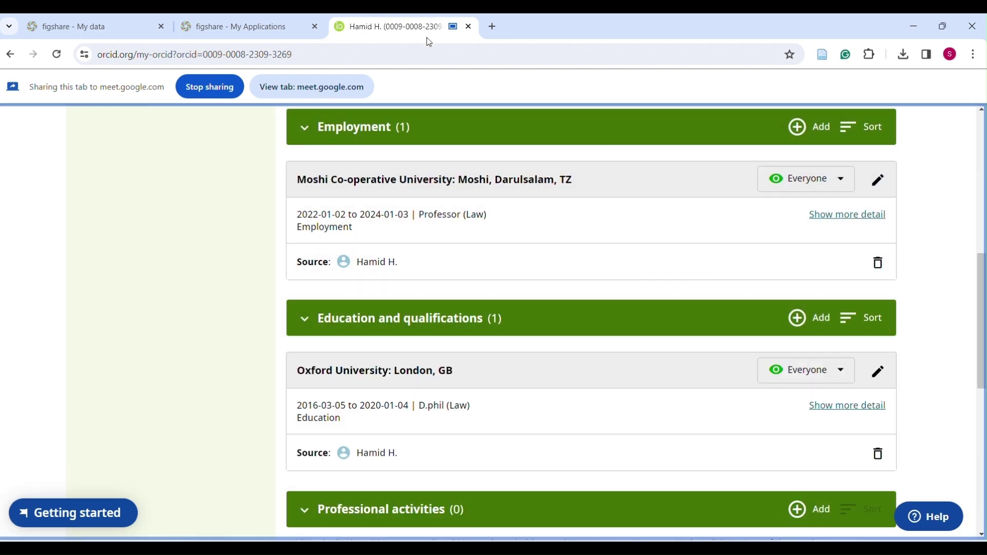
# - Scroll past Professional activities to Works and bring up its add-work options
pyautogui.scroll(-4, 486, 294)
pyautogui.scroll(-1, 487, 295)
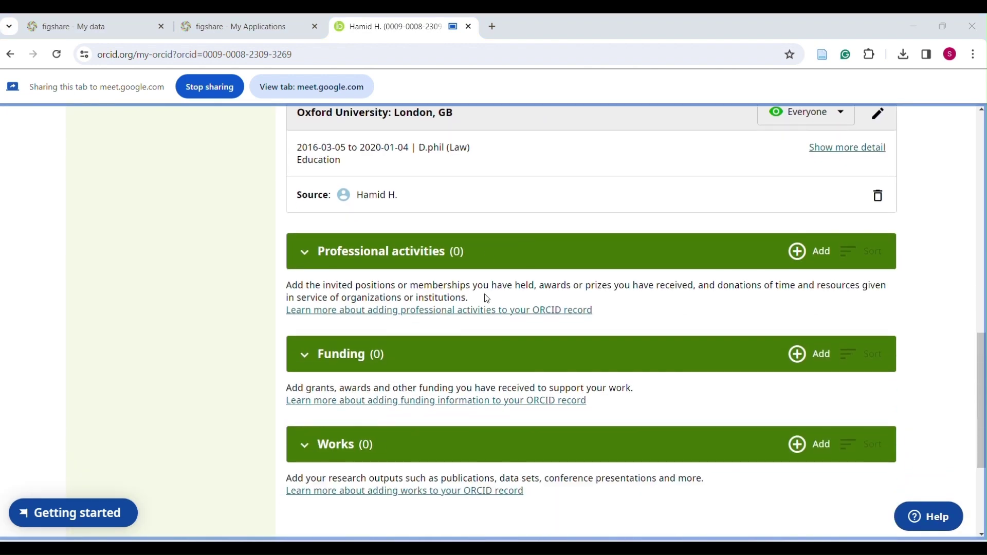
pyautogui.click(807, 257)
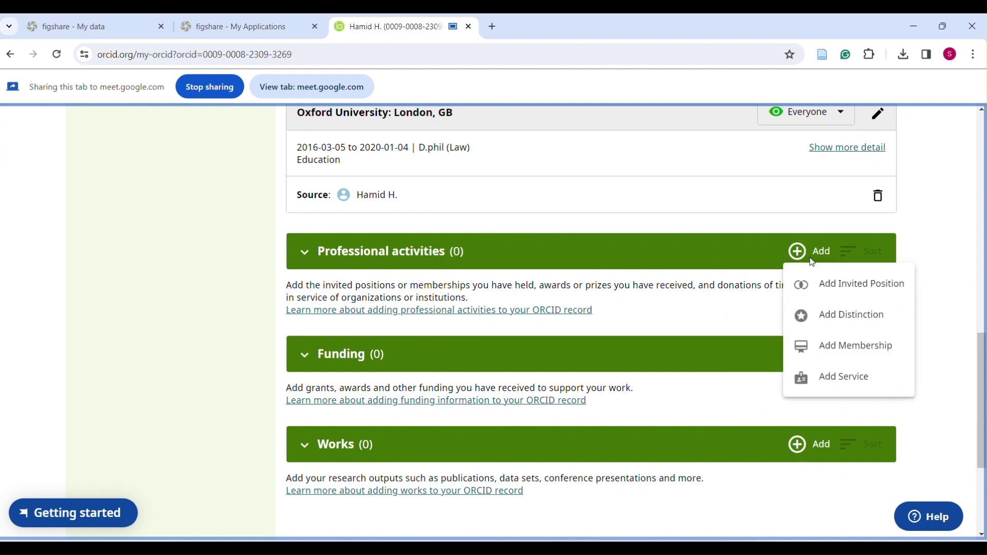
pyautogui.click(795, 259)
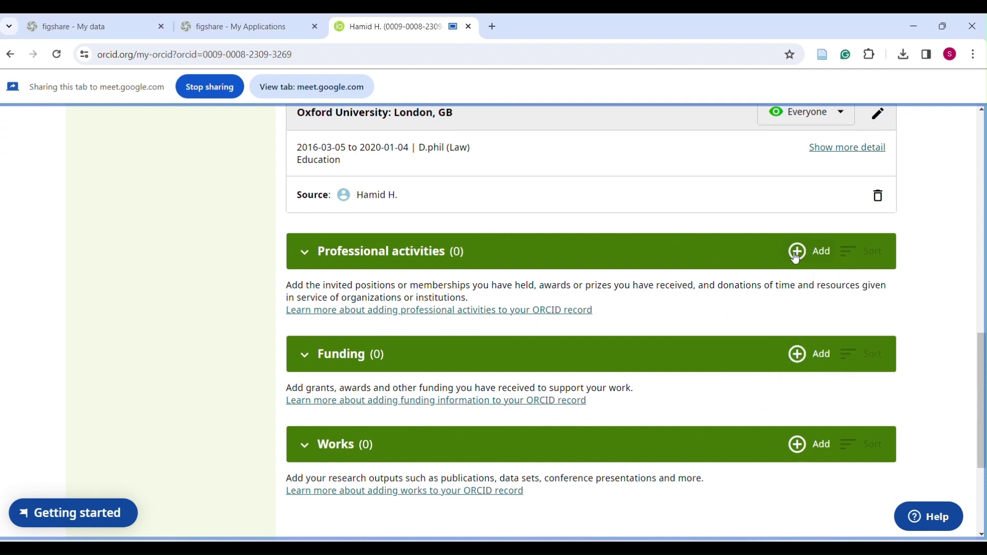
pyautogui.scroll(-3, 401, 273)
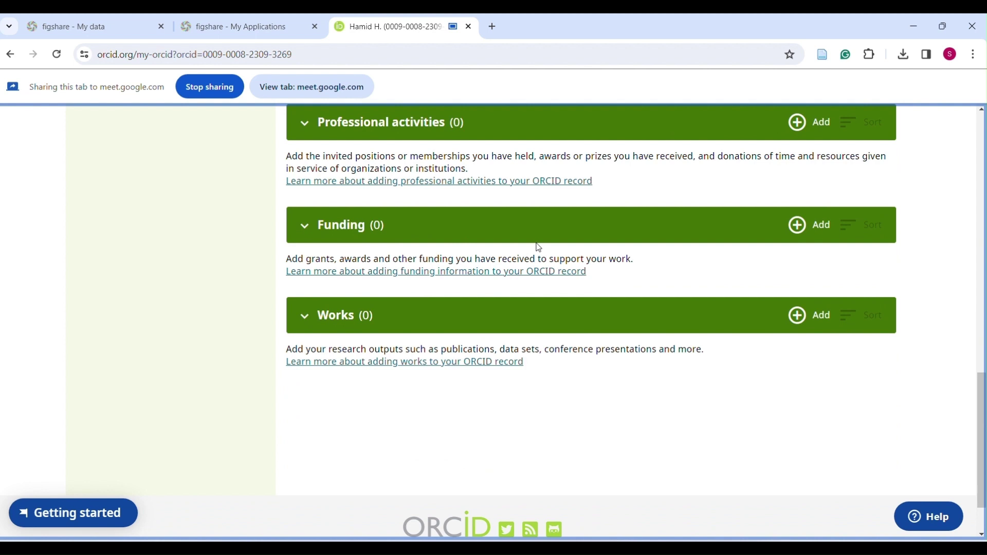
pyautogui.click(802, 315)
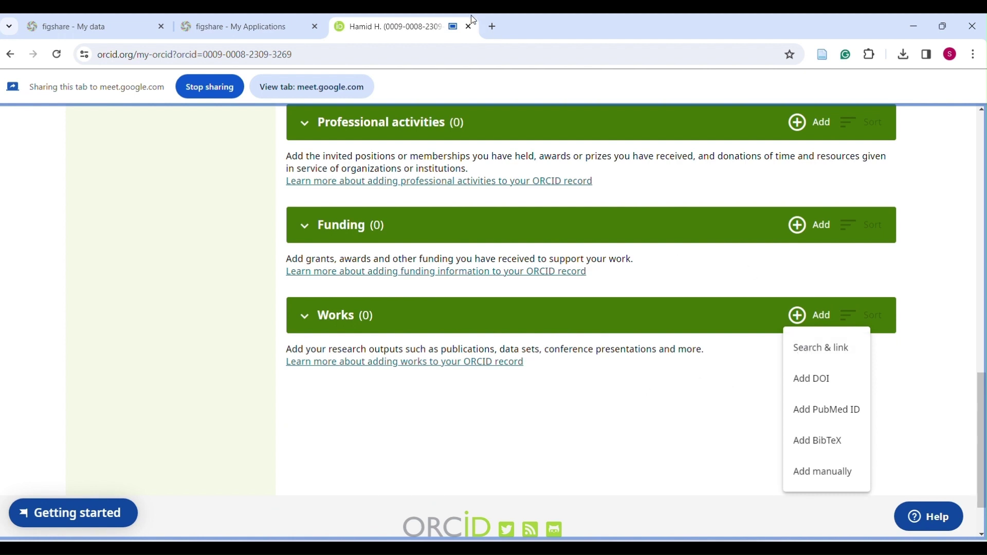
pyautogui.scroll(-10, 399, 298)
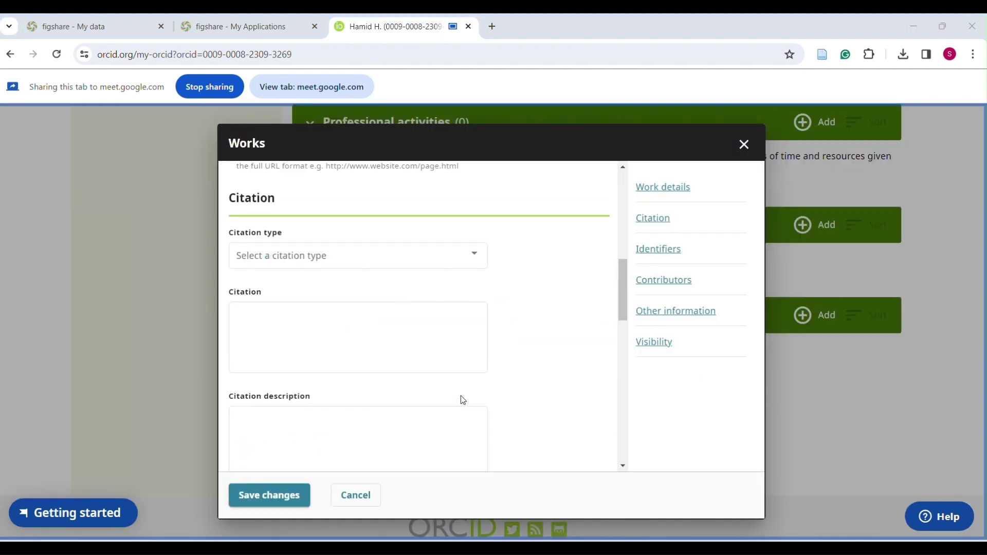
# - Make the work a Journal article titled 'Right of Refugees under the aegis of Human Rights'
pyautogui.scroll(10, 463, 400)
pyautogui.click(271, 247)
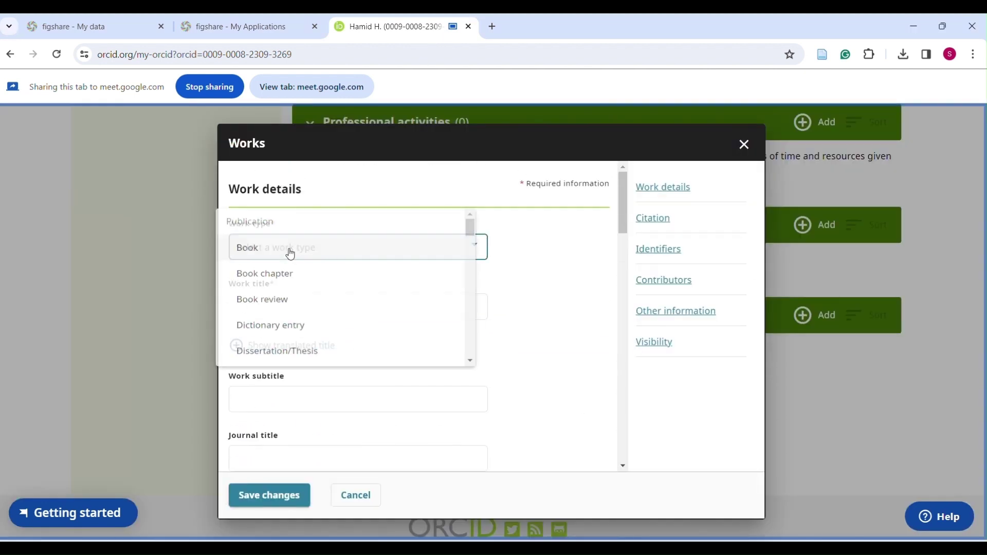
pyautogui.scroll(-3, 330, 327)
pyautogui.click(330, 309)
pyautogui.click(308, 307)
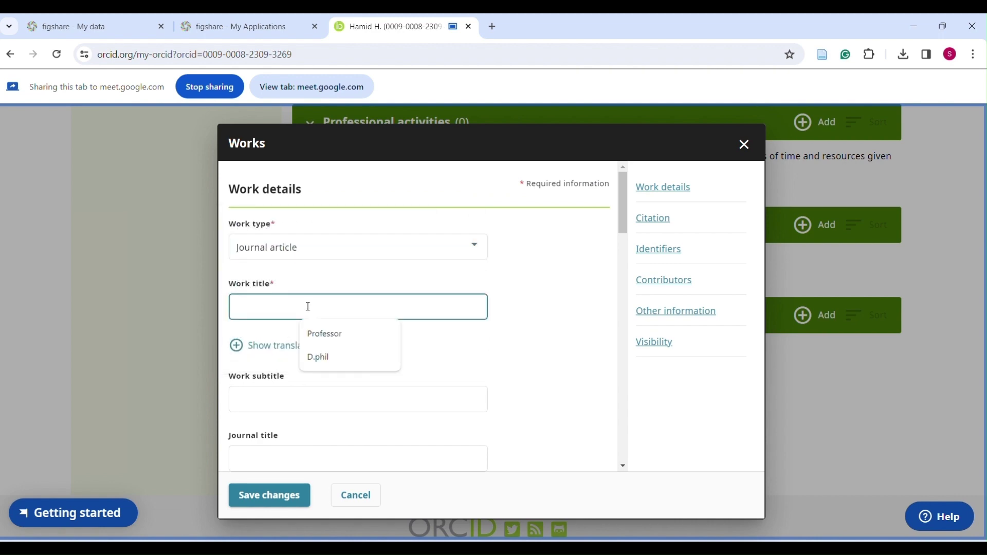
pyautogui.press('Down')
pyautogui.press('Escape')
pyautogui.click(326, 306)
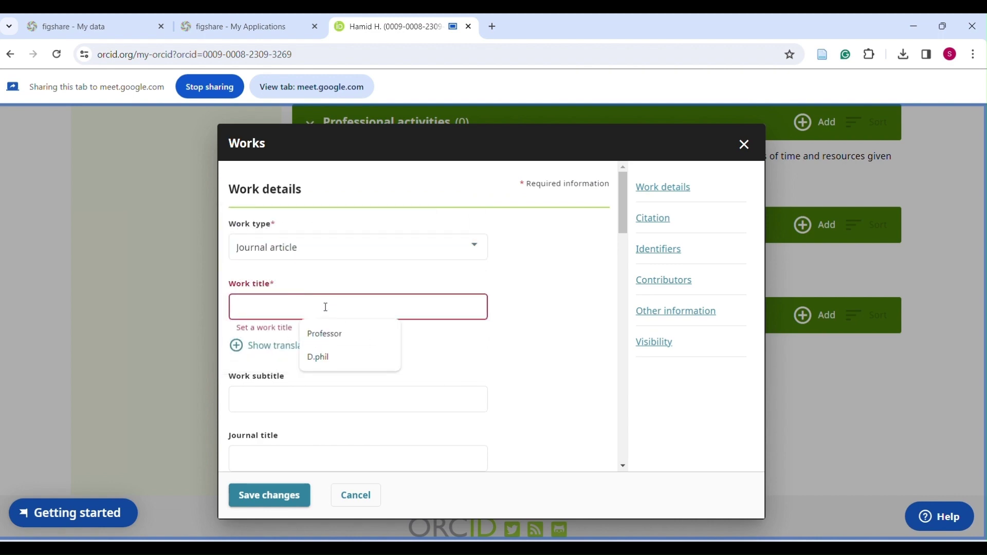
pyautogui.write('Rig')
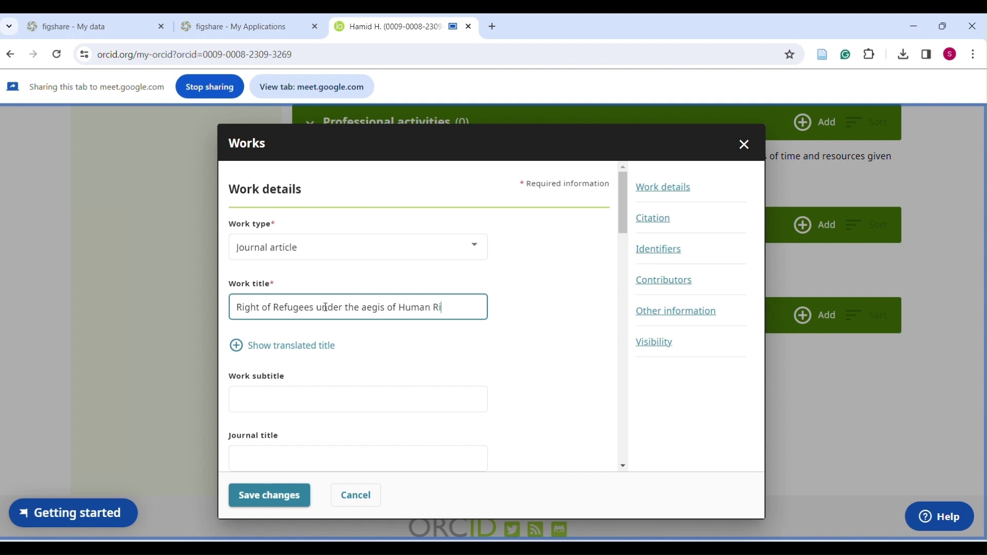
# - Set the journal title to Oxford University Press and the publication date to 2023-03-18
pyautogui.scroll(-4, 331, 352)
pyautogui.click(271, 266)
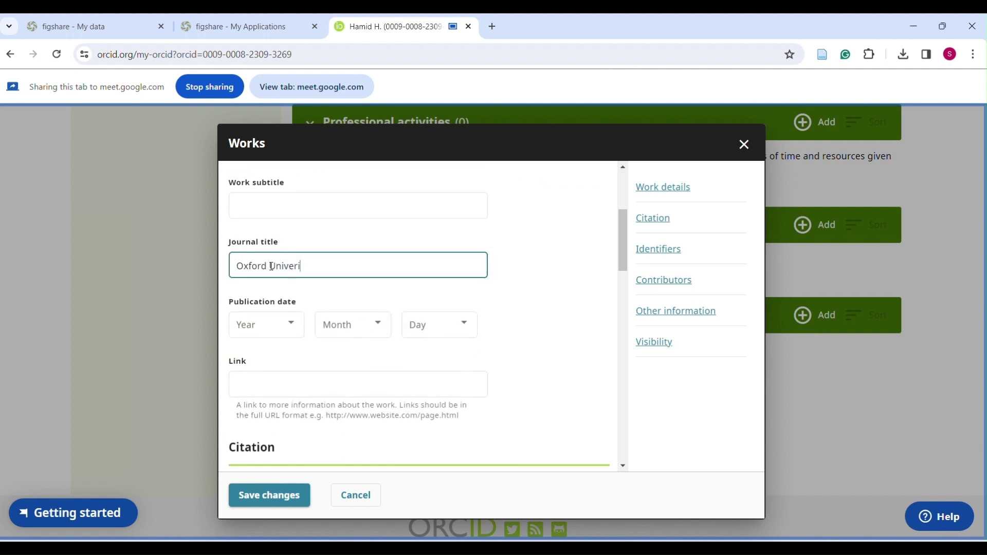
pyautogui.press('BackSpace')
pyautogui.press('BackSpace')
pyautogui.press('BackSpace')
pyautogui.press('BackSpace')
pyautogui.write('si')
pyautogui.click(250, 324)
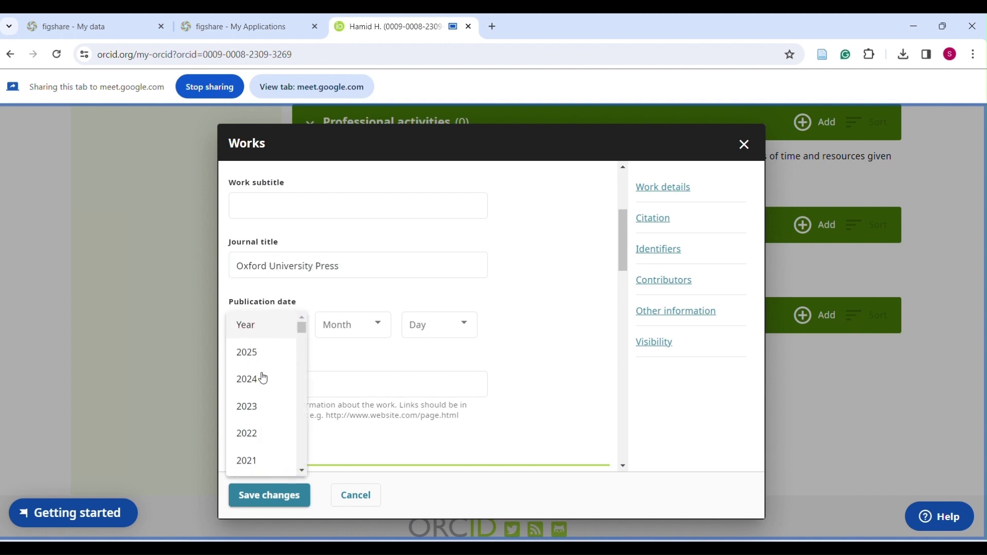
pyautogui.click(258, 407)
pyautogui.click(370, 325)
pyautogui.click(356, 405)
pyautogui.click(439, 325)
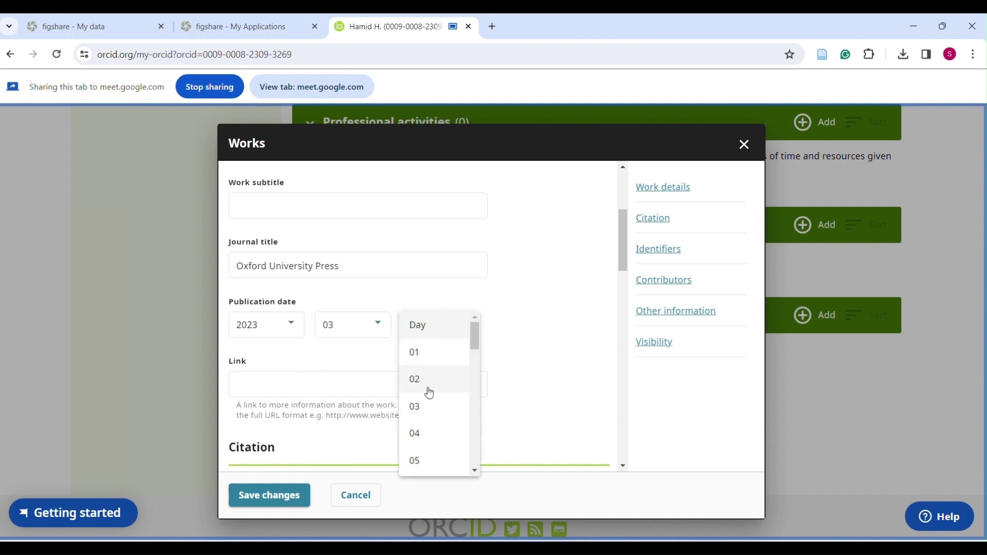
pyautogui.scroll(-5, 426, 406)
pyautogui.click(425, 423)
# - Set the citation type to HARVARD
pyautogui.scroll(-1, 452, 382)
pyautogui.scroll(-1, 453, 382)
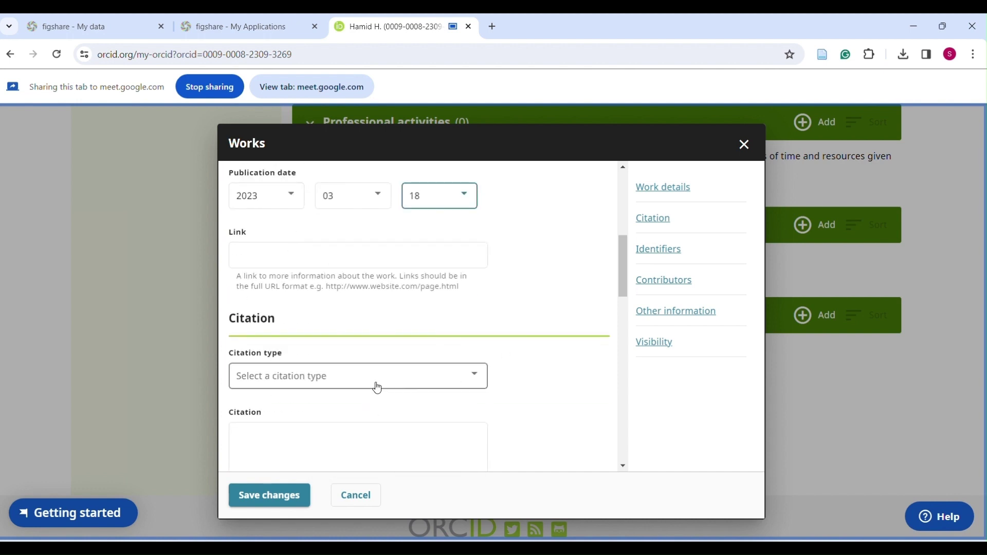
pyautogui.click(374, 386)
pyautogui.scroll(-1, 353, 418)
pyautogui.click(429, 389)
pyautogui.scroll(-1, 298, 386)
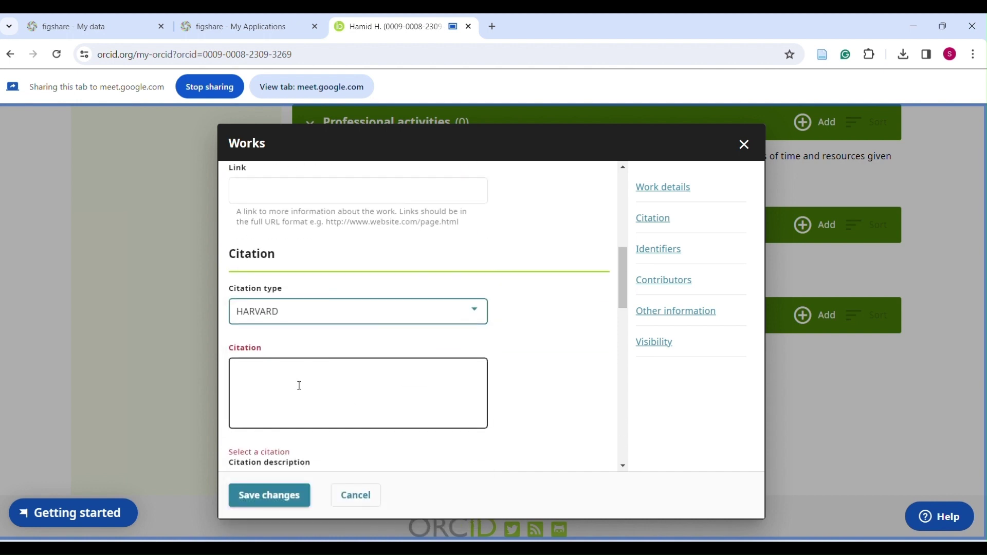
pyautogui.click(297, 386)
pyautogui.scroll(-3, 315, 375)
pyautogui.scroll(3, 315, 434)
pyautogui.click(361, 313)
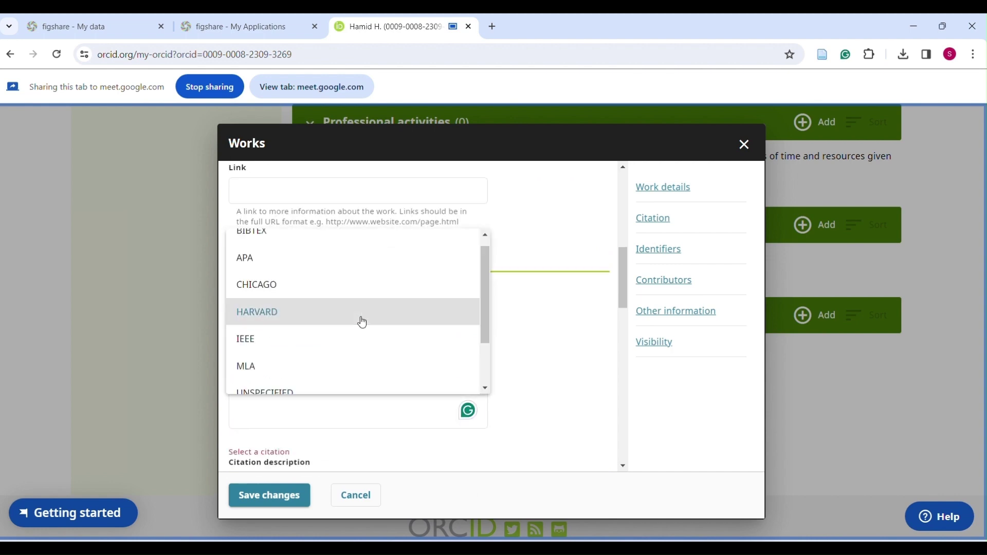
# - Paste the Harvard citation into the citation box and save the journal article
pyautogui.scroll(-1, 319, 348)
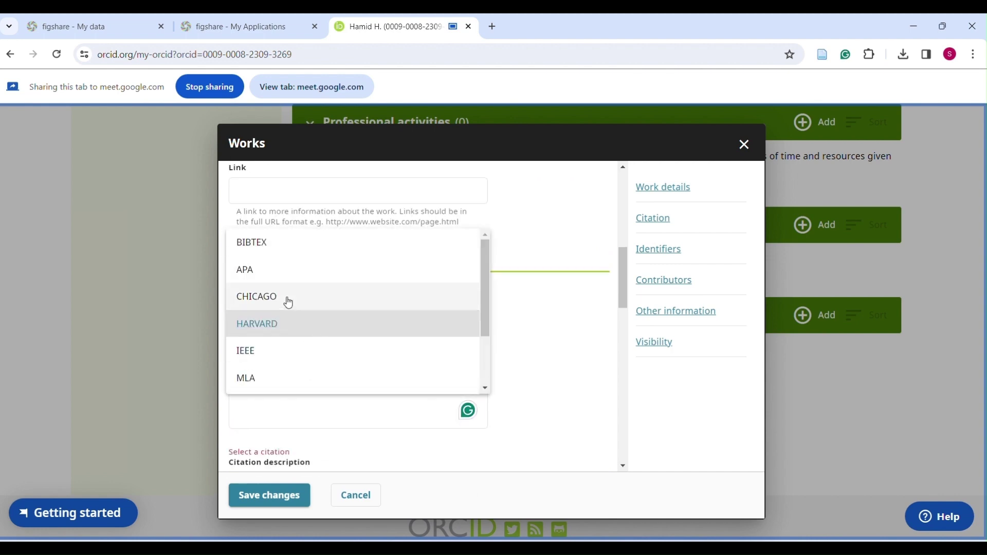
pyautogui.scroll(-2, 334, 350)
pyautogui.click(271, 506)
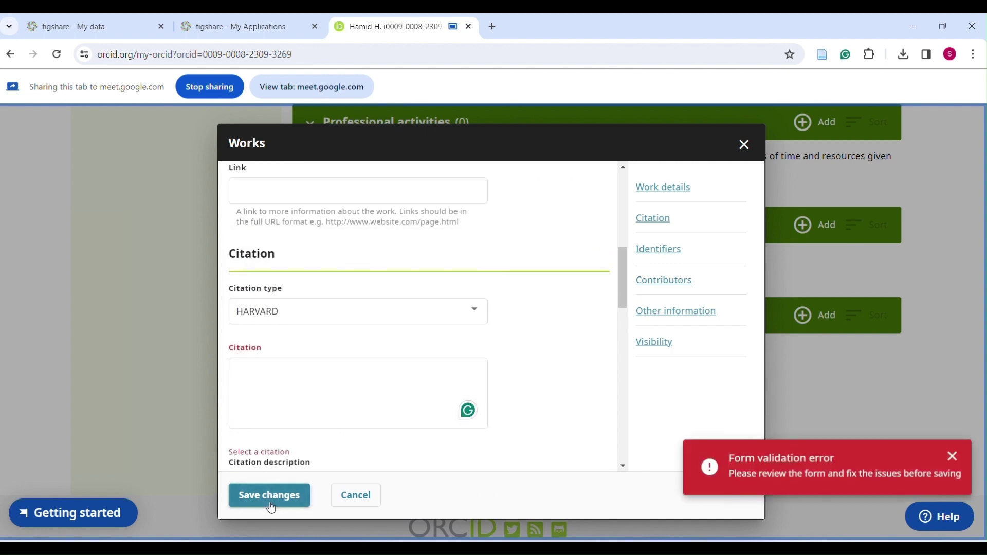
pyautogui.click(953, 456)
pyautogui.scroll(3, 265, 406)
pyautogui.scroll(-3, 282, 373)
pyautogui.click(283, 373)
pyautogui.write('Author Surname, Initials. (Publication Year) Title of the text in italics. Place of Publication: Publisher.')
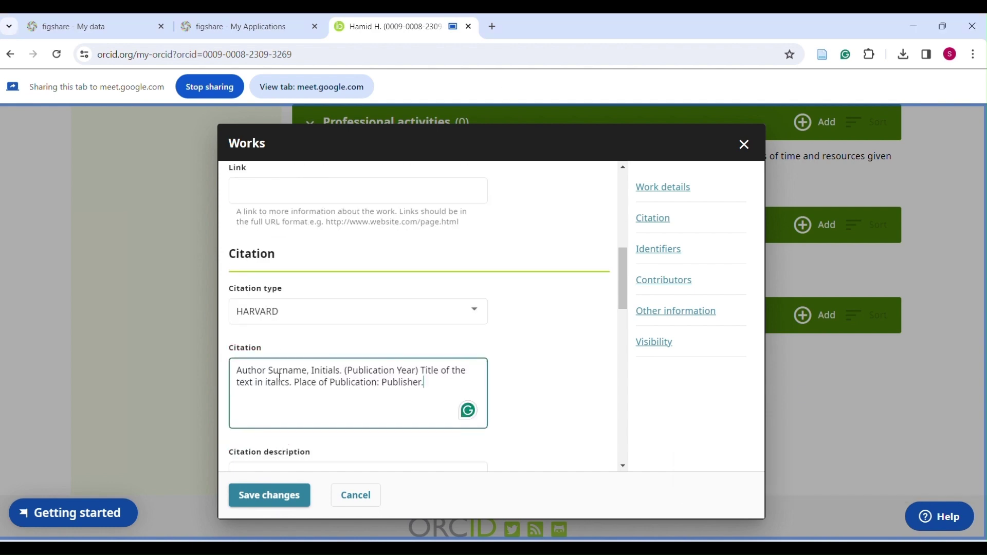
pyautogui.click(288, 496)
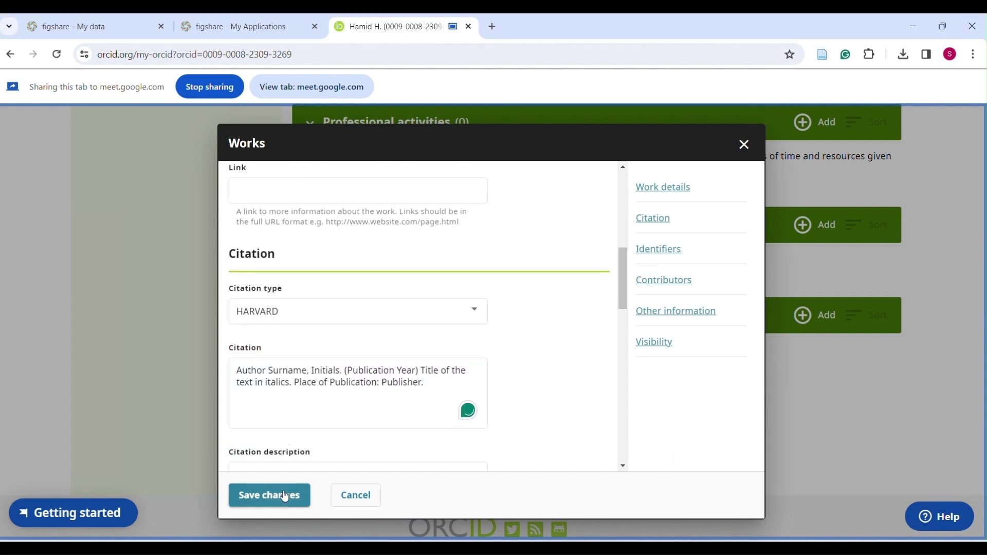
# - Select the ORCID iD link and number and bring up its copy menu
pyautogui.scroll(-3, 358, 325)
pyautogui.scroll(-2, 417, 309)
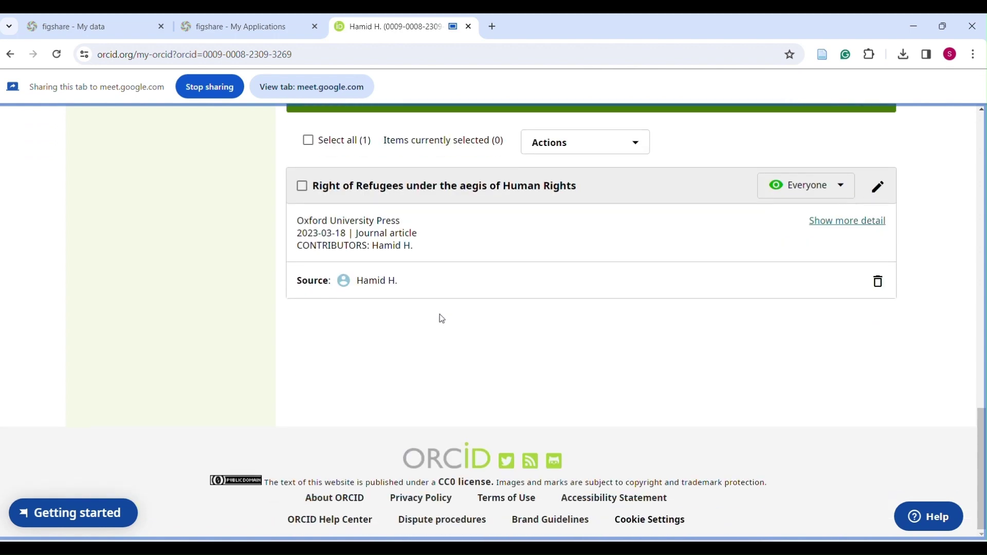
pyautogui.scroll(15, 439, 314)
pyautogui.scroll(-1, 421, 301)
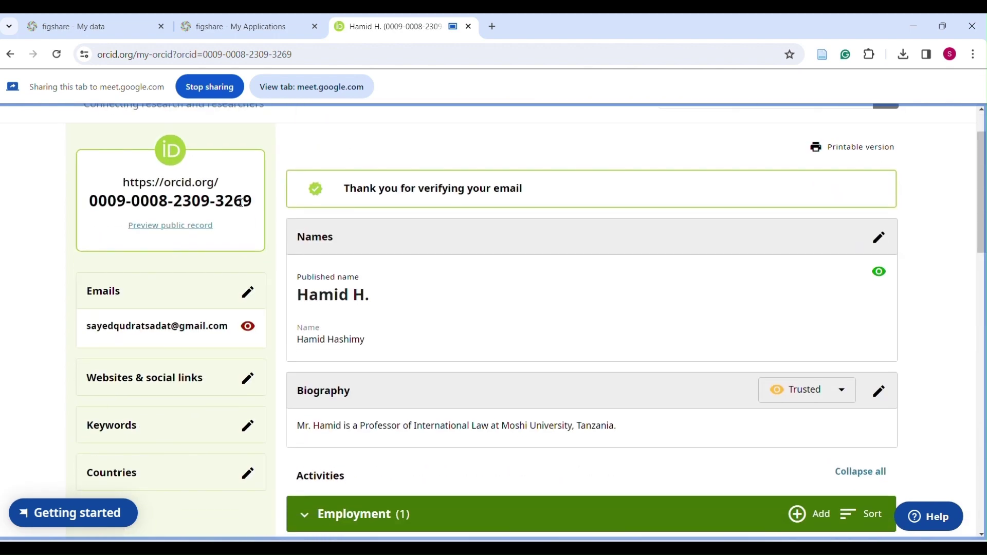
pyautogui.moveTo(150, 216); pyautogui.dragTo(124, 180)
pyautogui.rightClick(138, 194)
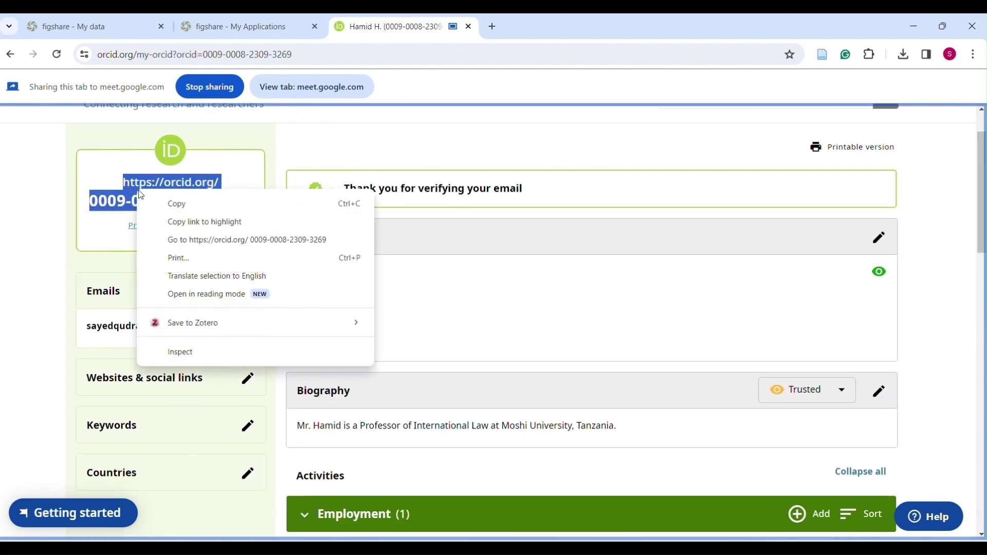